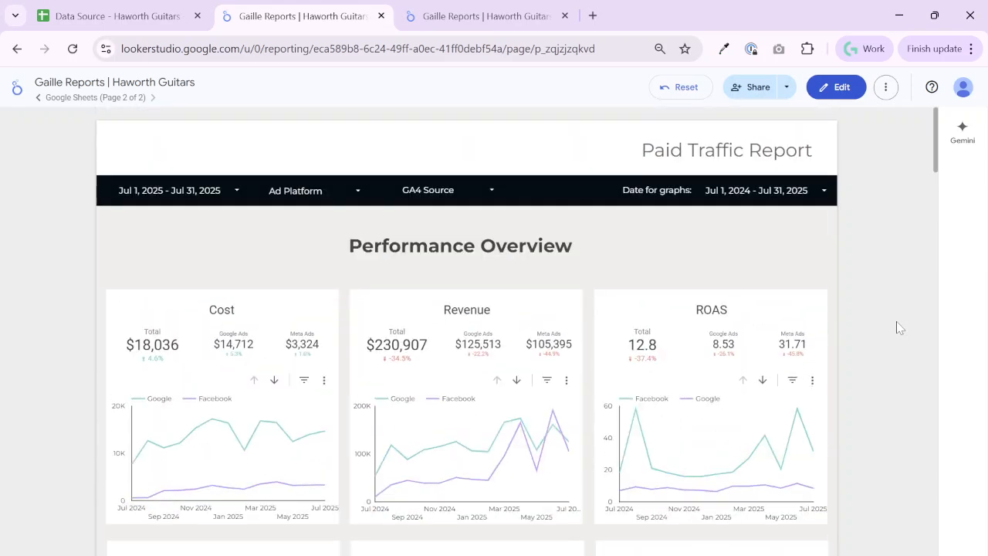
Switch the Haworth Guitars report to edit mode and review its list of added data sources
click(839, 87)
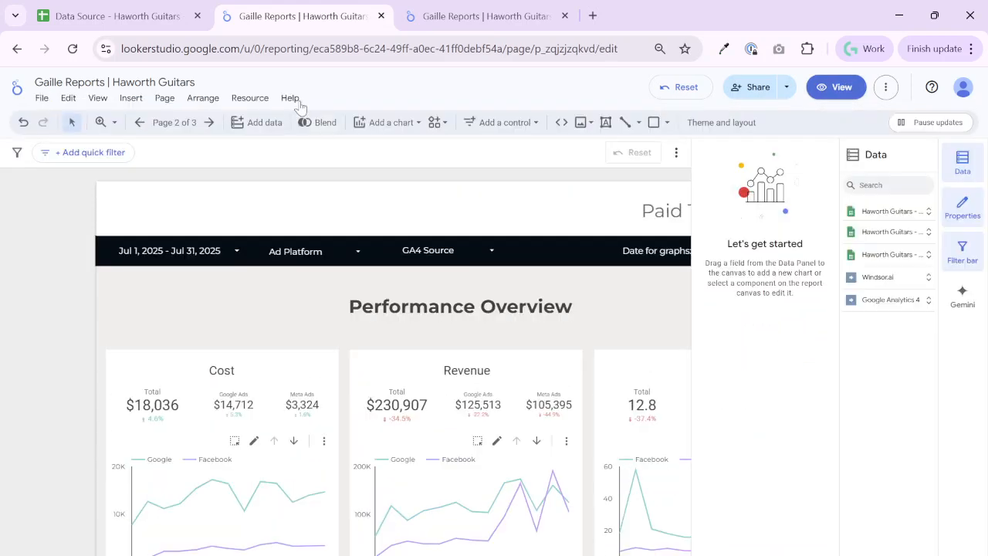
click(250, 98)
click(243, 123)
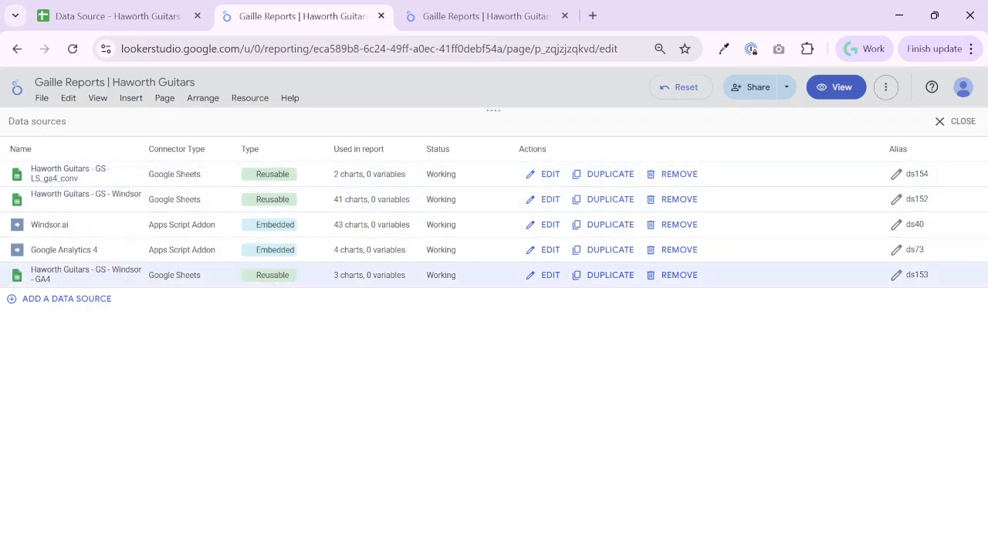
click(956, 121)
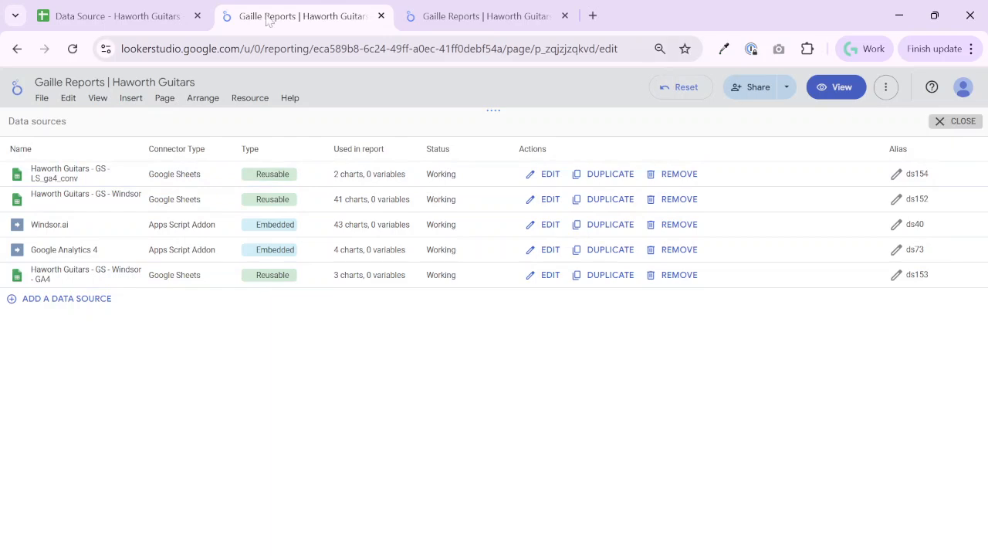
Make a copy of the Haworth Guitars data source spreadsheet named "Data Source - Client 2", shared with the same people
click(137, 22)
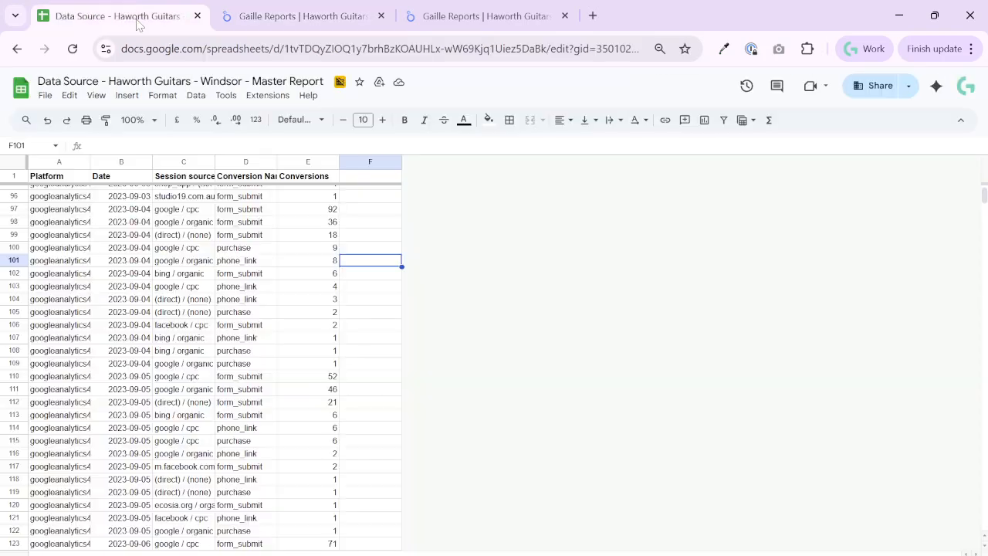
click(46, 96)
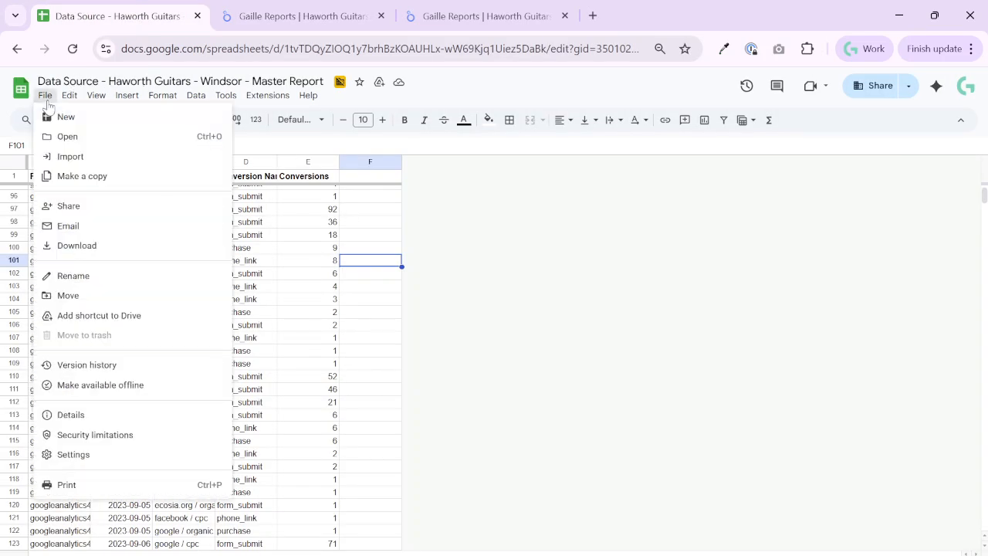
click(91, 180)
click(431, 245)
key(shift+Home)
key(BackSpace)
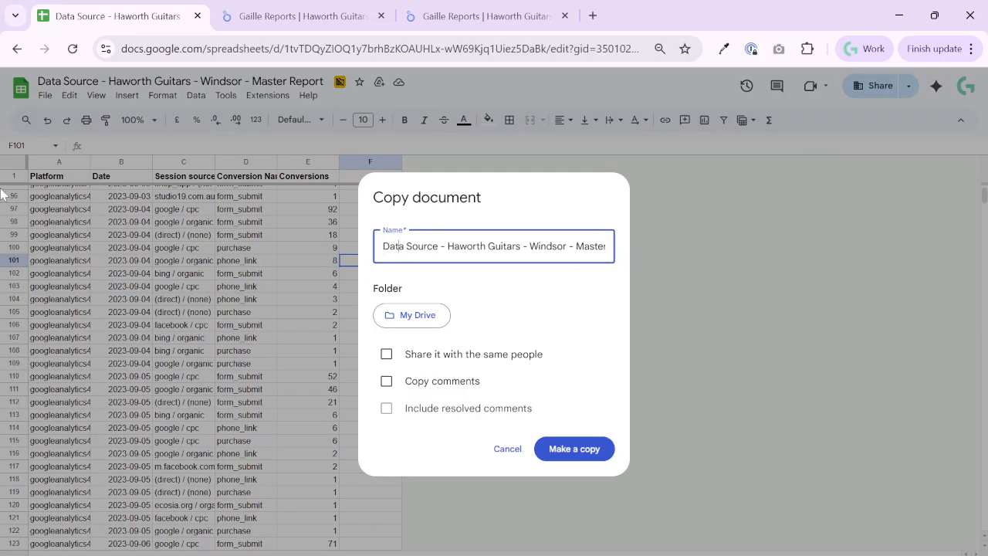
key(Right)
key(Right)
key(Right)
key(shift+Right)
key(shift+Right)
key(shift+Right)
key(shift+Right)
key(shift+Right)
key(shift+Right)
key(shift+Right)
key(shift+Right)
key(shift+Right)
key(shift+Right)
key(shift+End)
text(Clei)
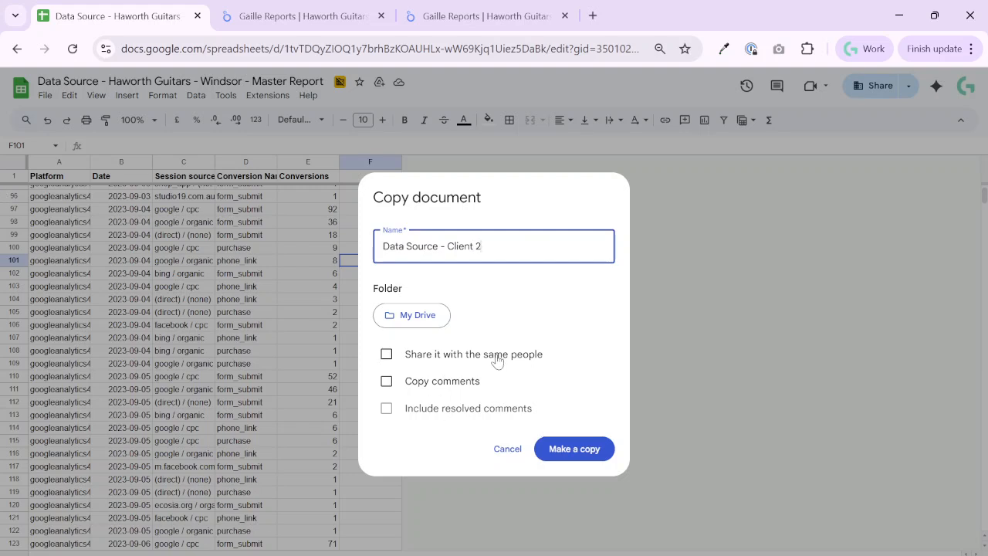
click(387, 354)
click(559, 450)
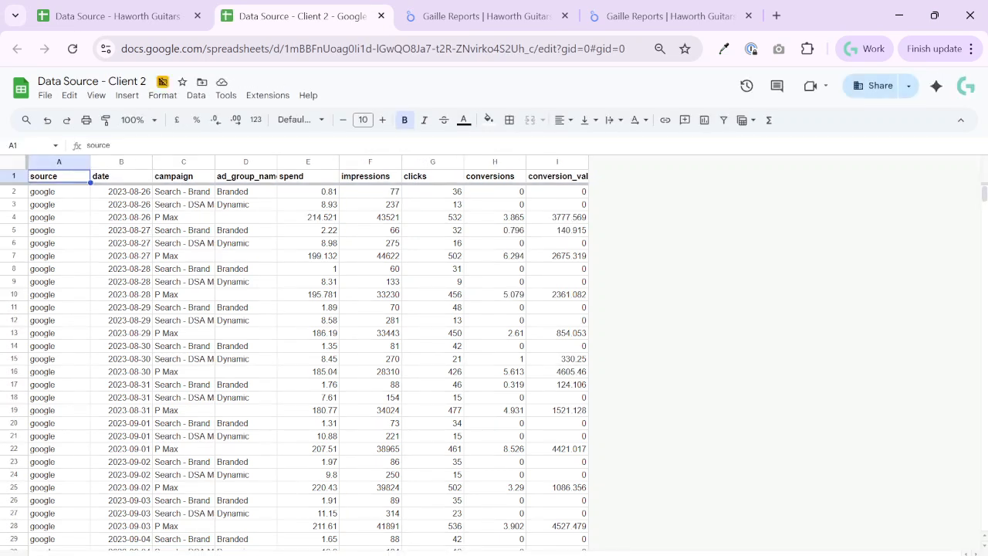
Look through the copied spreadsheet's sheets and examine the Selected Fields entries in D2:D5 of the query settings sheet
click(158, 555)
click(224, 555)
click(88, 555)
click(432, 555)
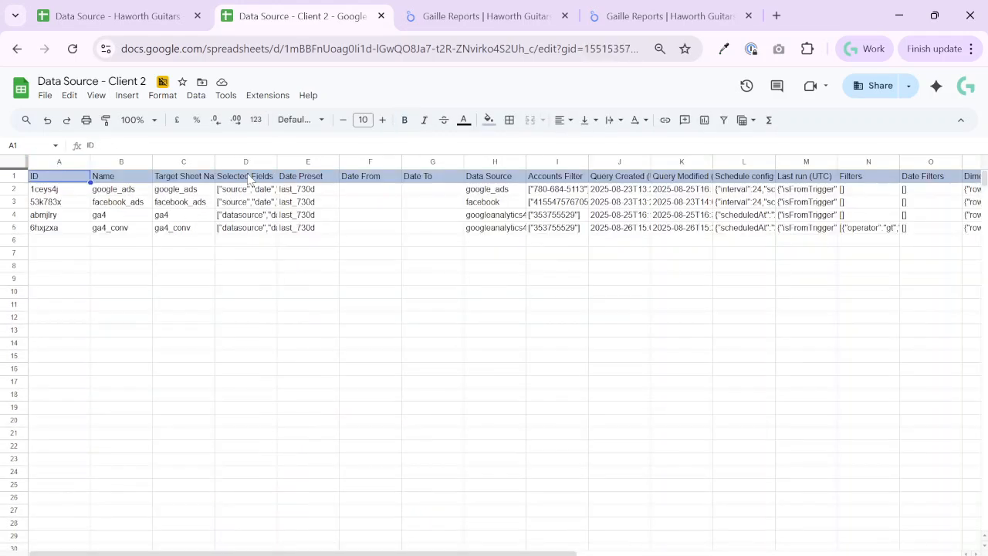
drag(232, 193, 247, 227)
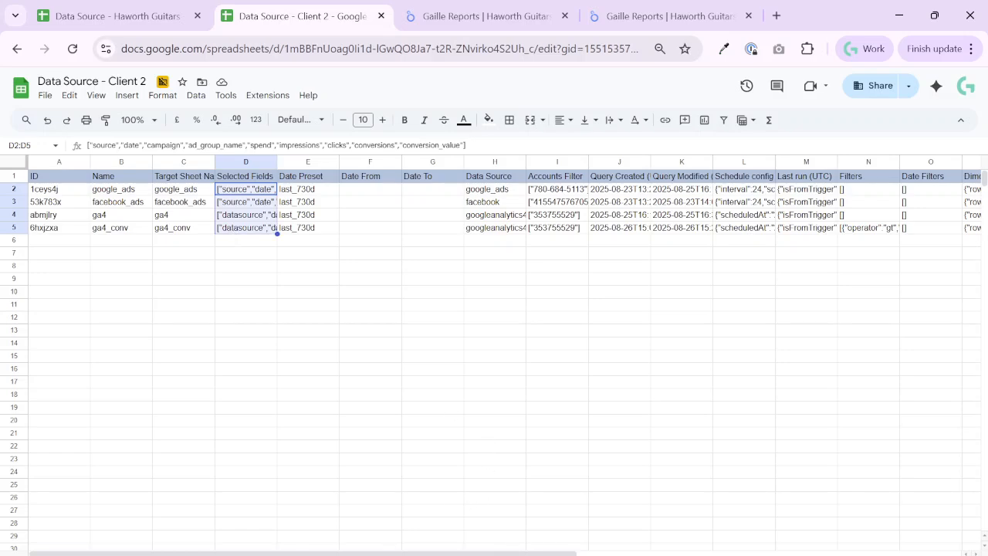
Launch the Windsor.ai extension's Get Data into Sheet tool in the Client 2 spreadsheet
click(278, 95)
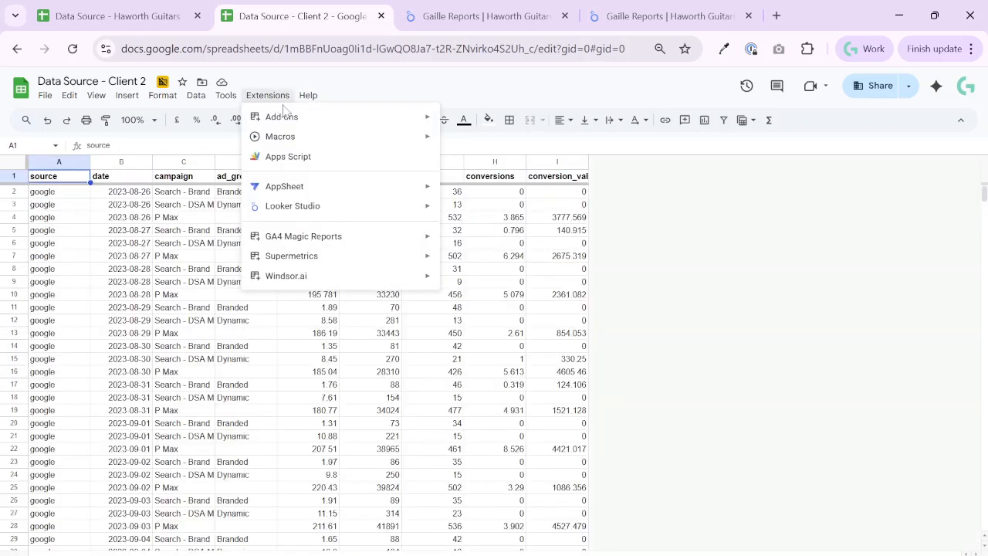
mouse_move(337, 276)
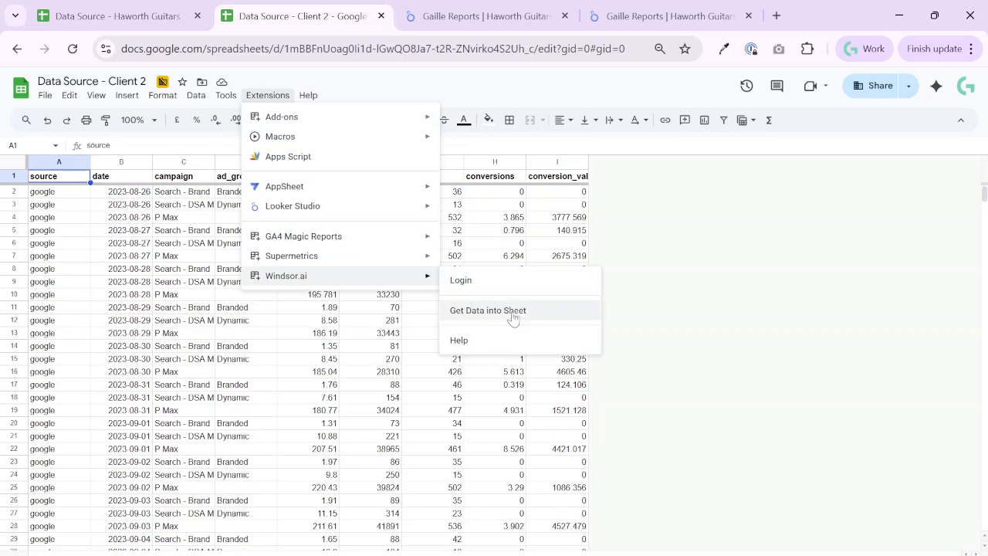
click(514, 312)
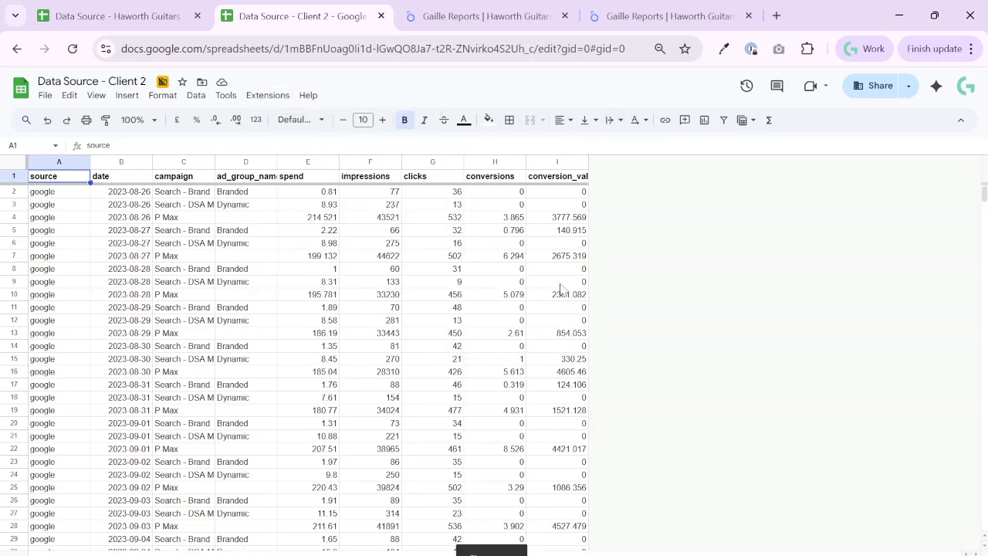
Open the windsor.ai website in a new browser tab and log in to the account
click(776, 15)
text(win)
key(Return)
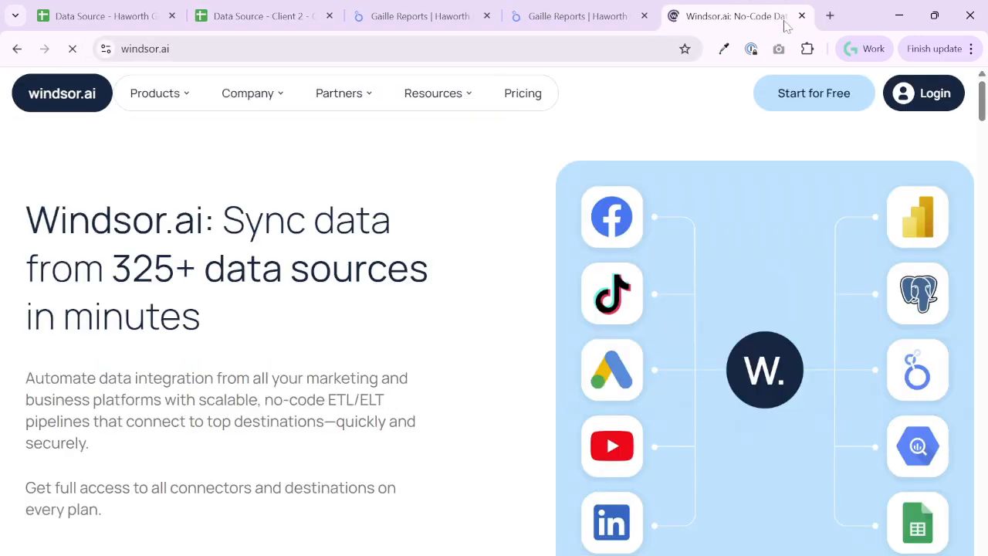
click(926, 92)
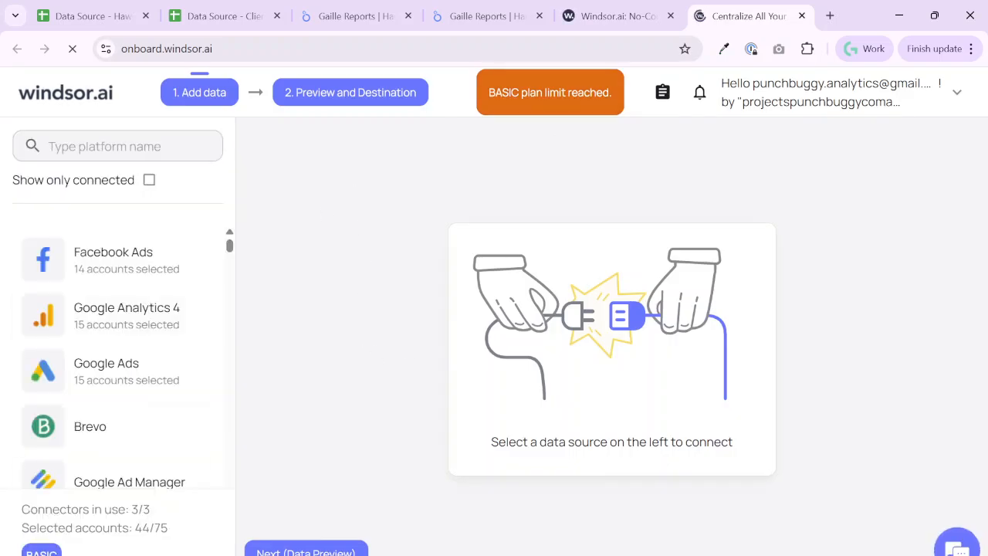
Go to Windsor.ai's Preview and Destination stage and choose Google Sheets as the data destination
scroll(123, 417, down, 3)
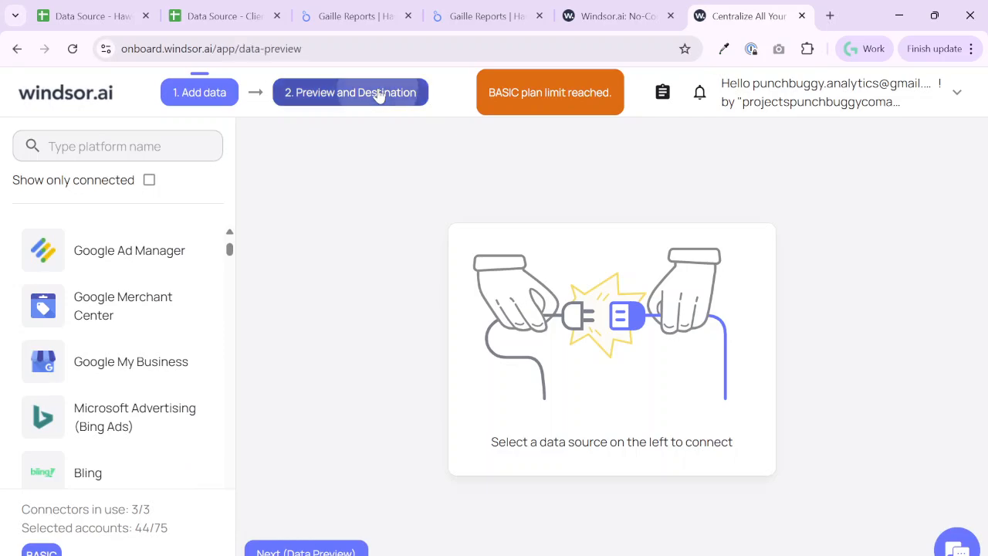
scroll(510, 471, down, 3)
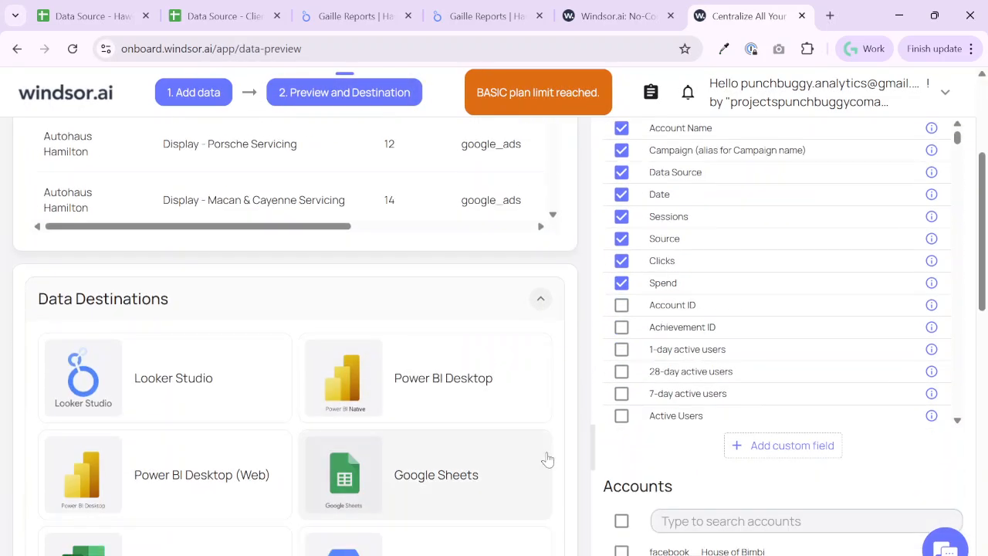
scroll(548, 411, down, 10)
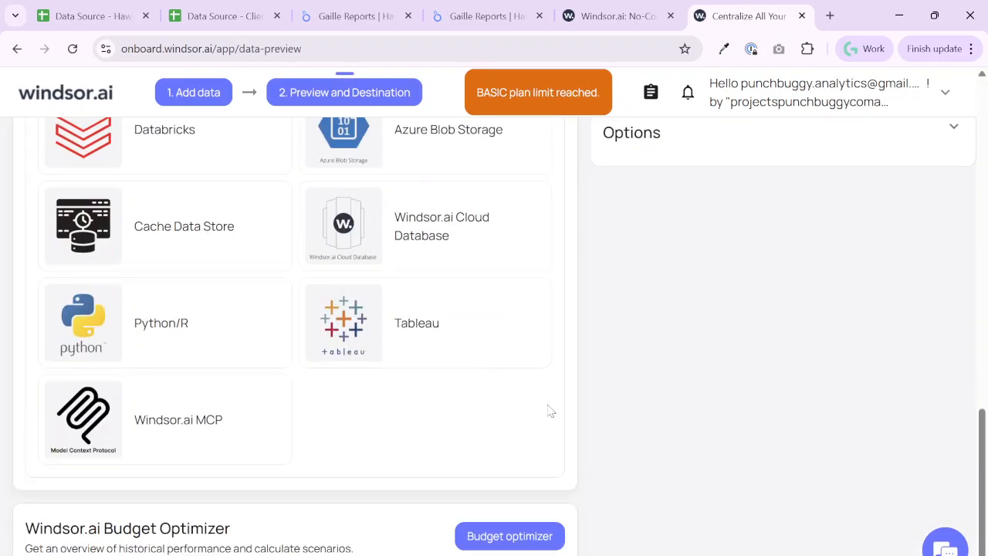
scroll(608, 398, up, 8)
scroll(608, 397, up, 3)
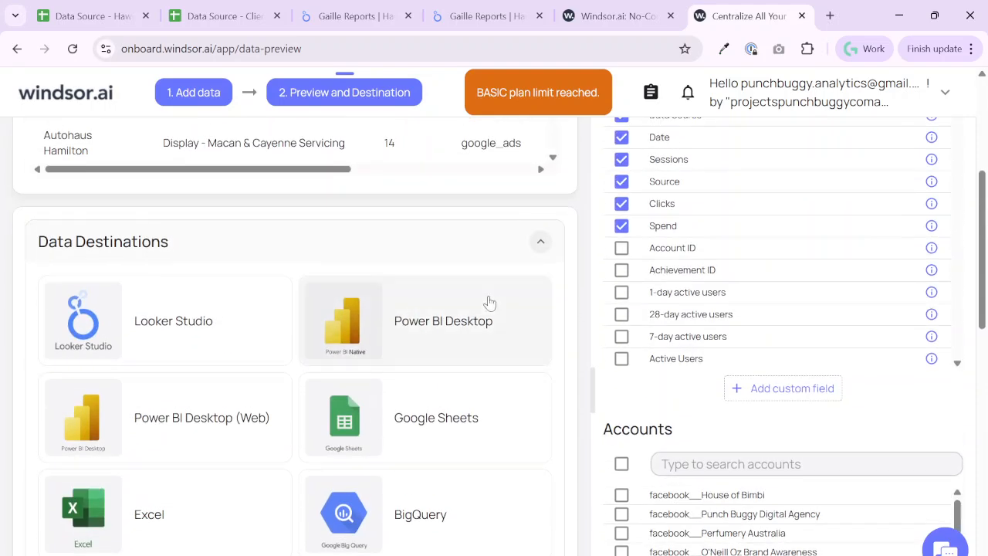
click(461, 500)
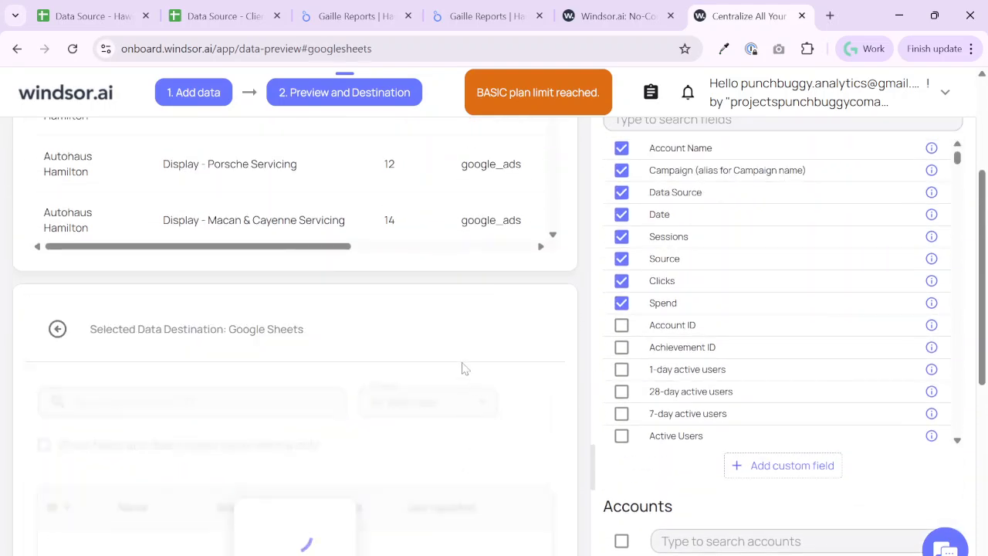
Locate the API key in the Google Sheets destination details and highlight it
scroll(347, 394, down, 1)
scroll(346, 394, down, 2)
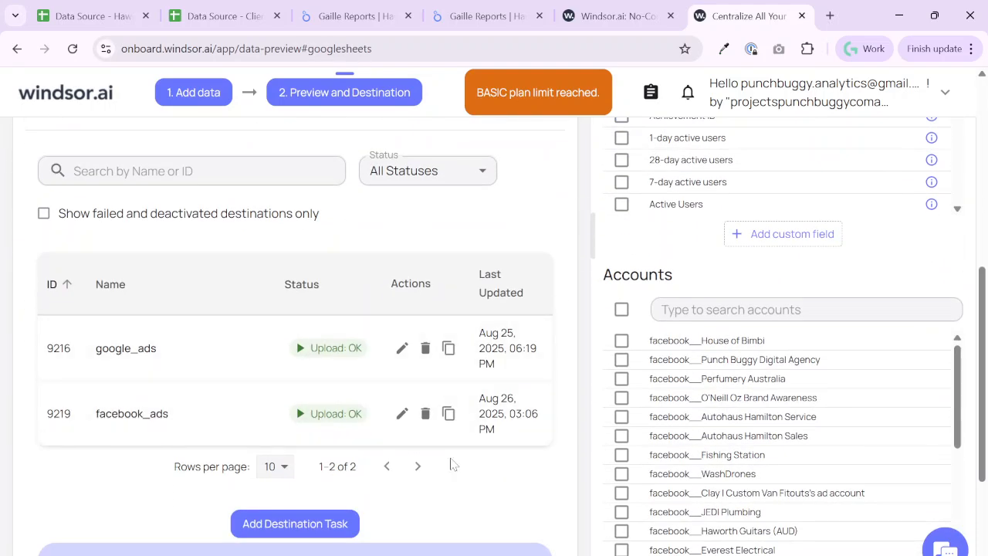
scroll(386, 389, down, 3)
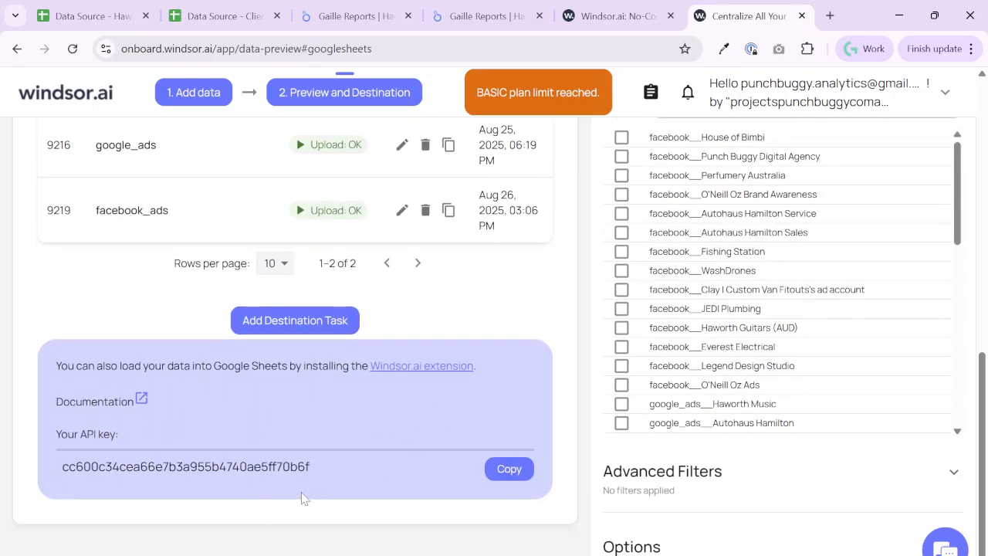
drag(339, 472, 41, 474)
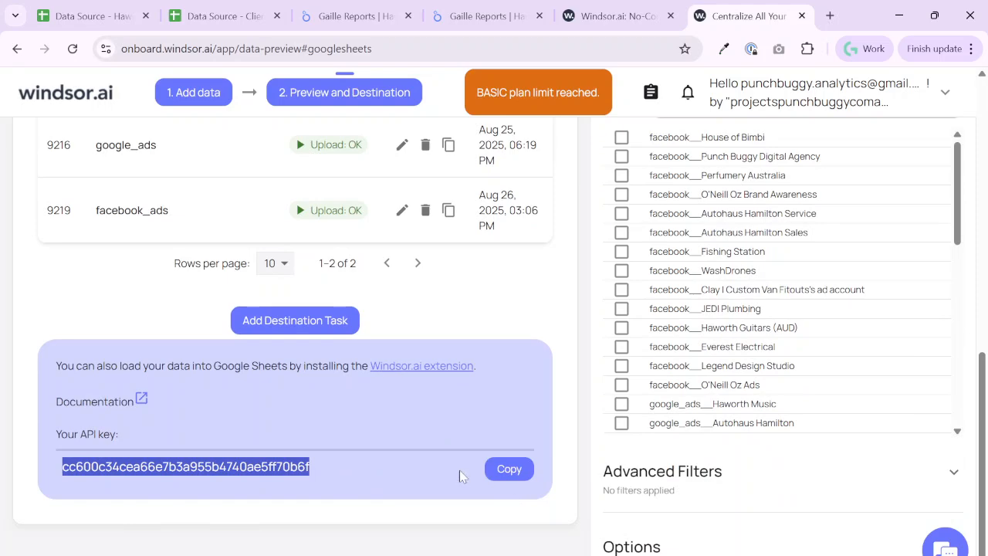
scroll(337, 448, up, 1)
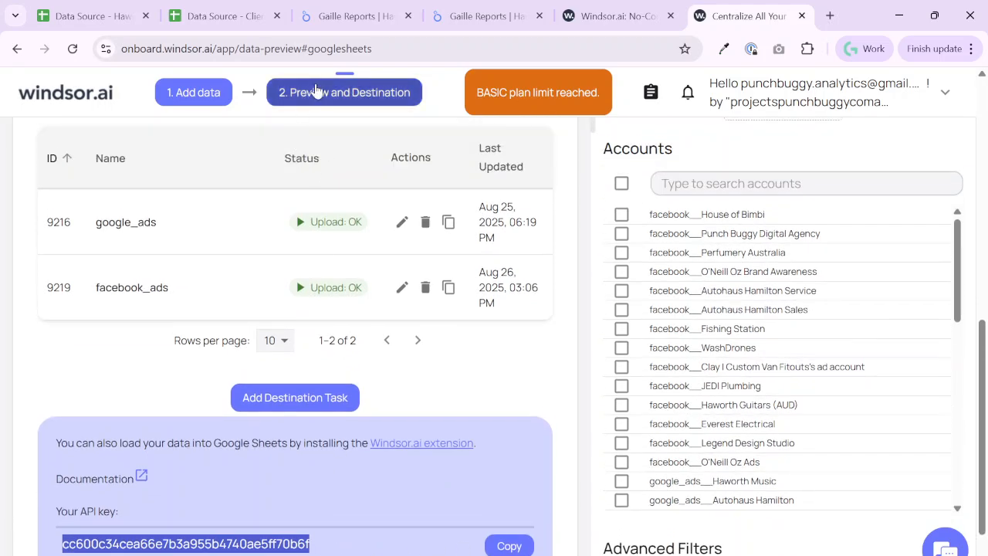
scroll(475, 396, up, 1)
scroll(463, 409, down, 2)
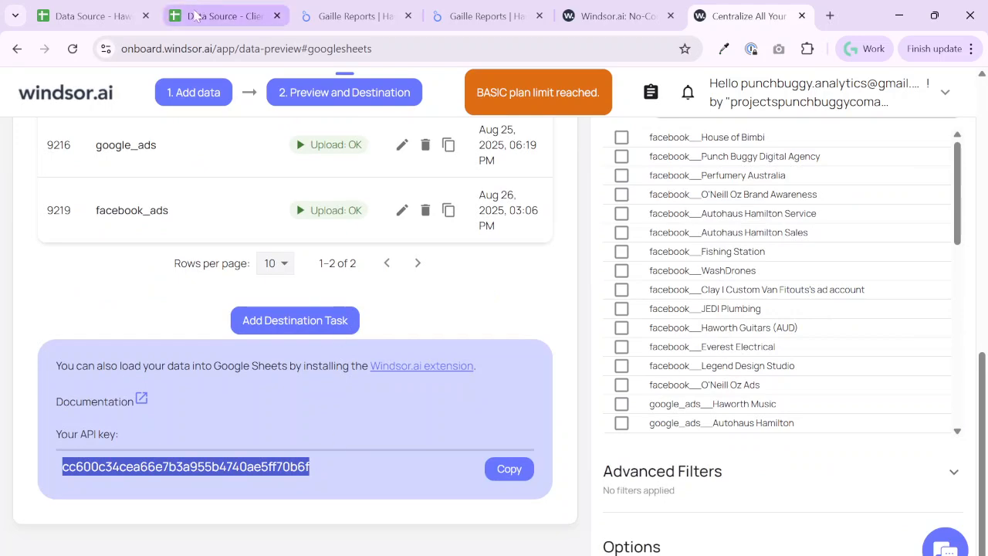
Return to the Client 2 spreadsheet, edit its google_ads query and remove the Haworth Music account
click(196, 15)
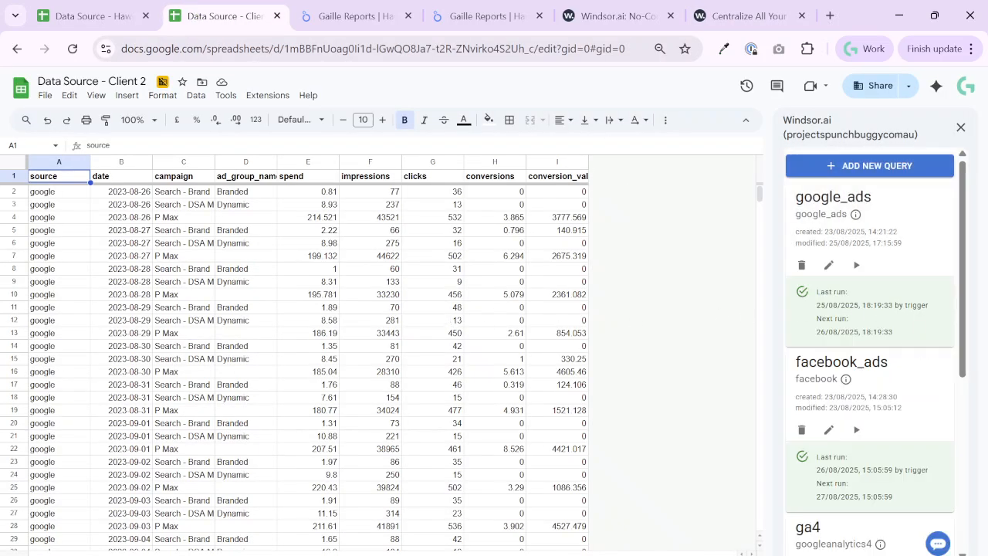
click(830, 265)
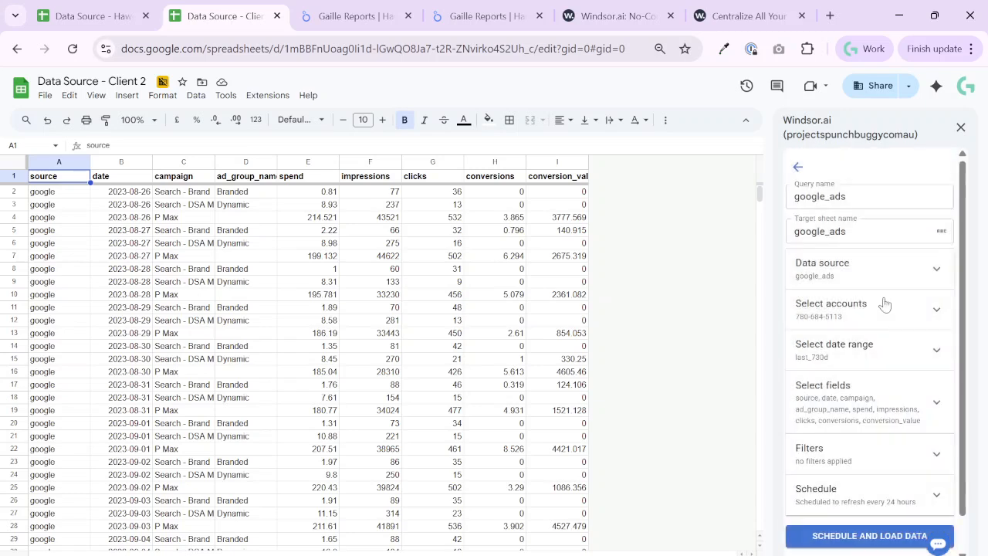
click(900, 317)
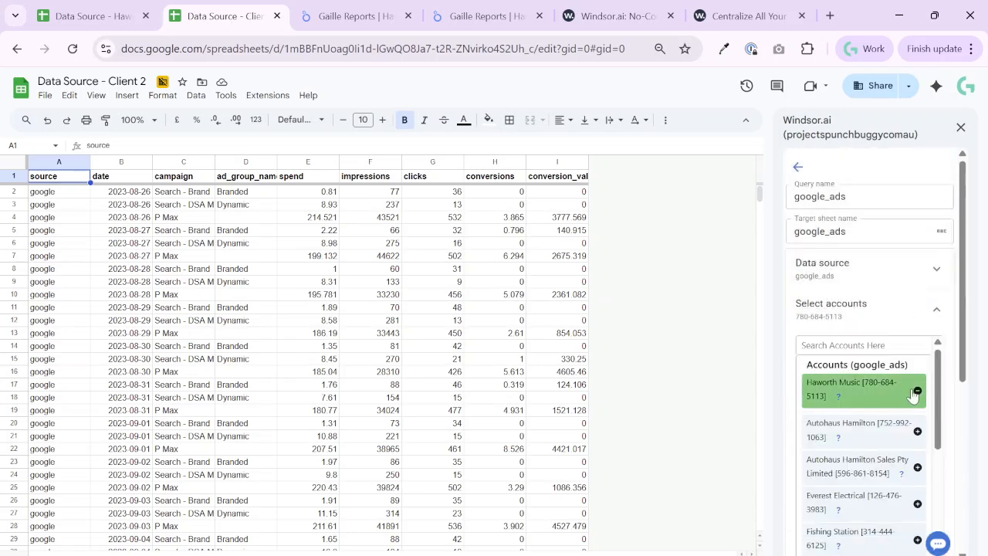
click(918, 391)
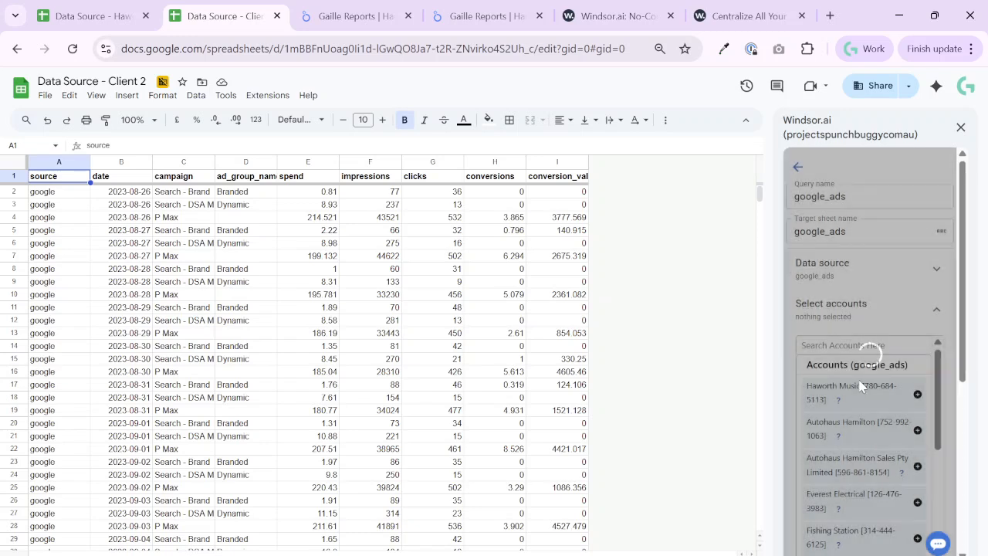
Search the google_ads accounts for "ham" and add Autohaus Hamilton and Autohaus Hamilton Sales Pty Limited to the query
click(863, 345)
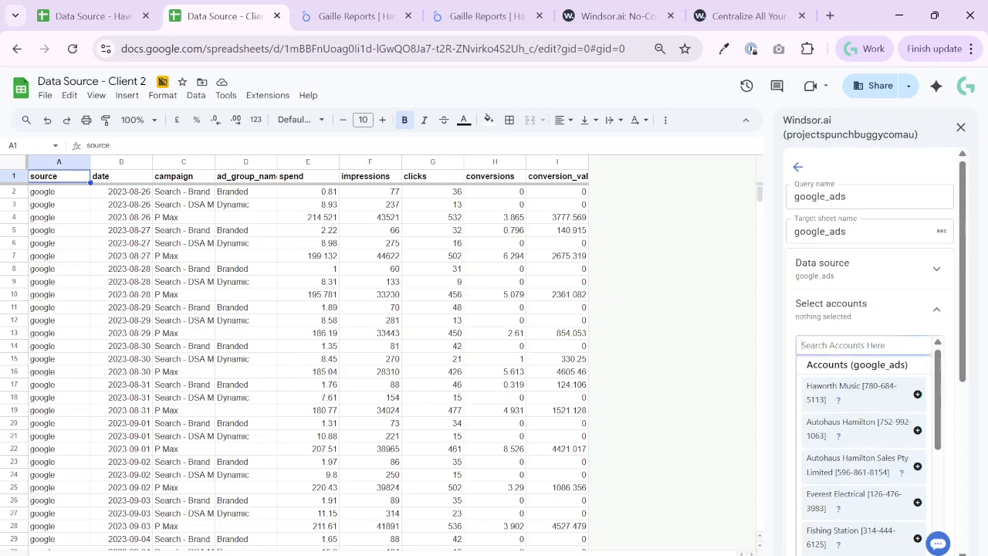
text(ham)
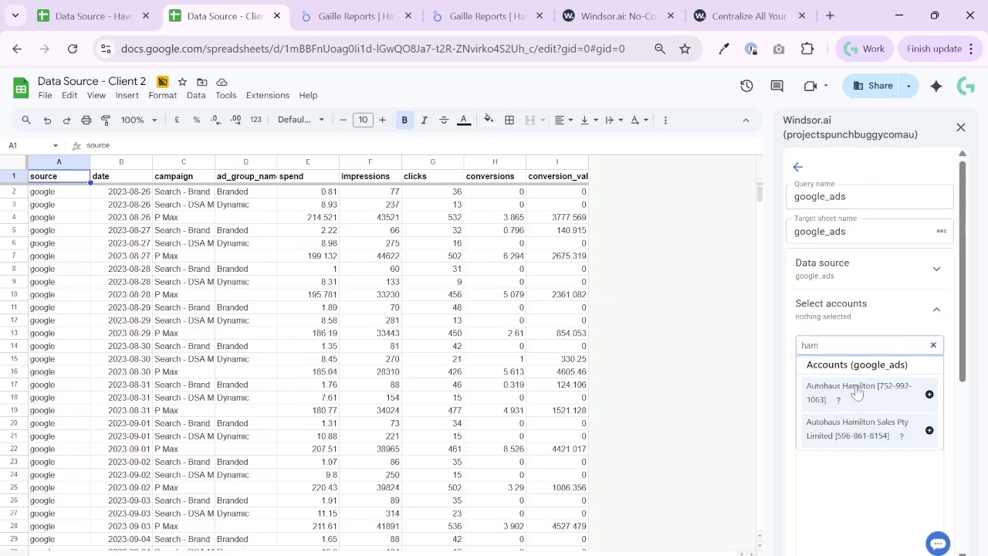
click(858, 390)
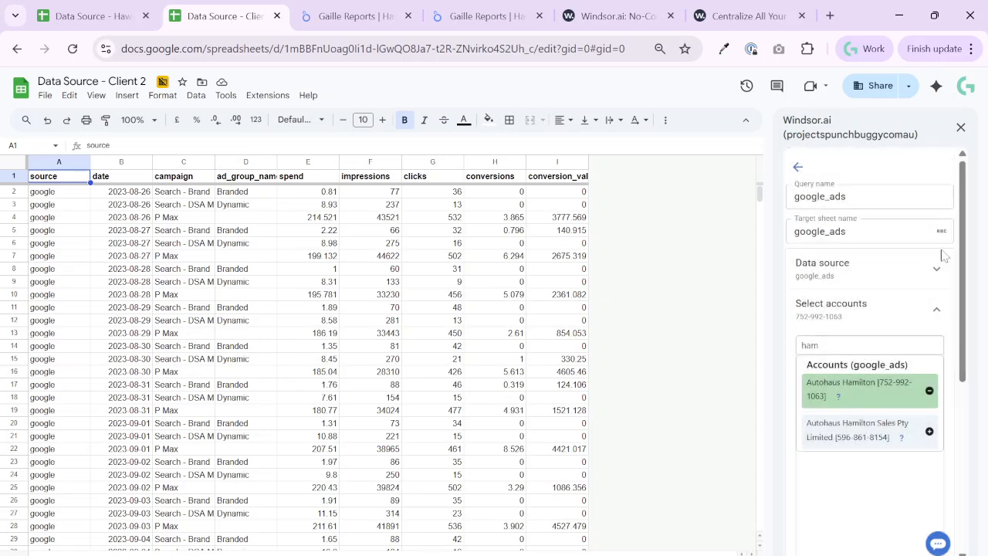
click(891, 423)
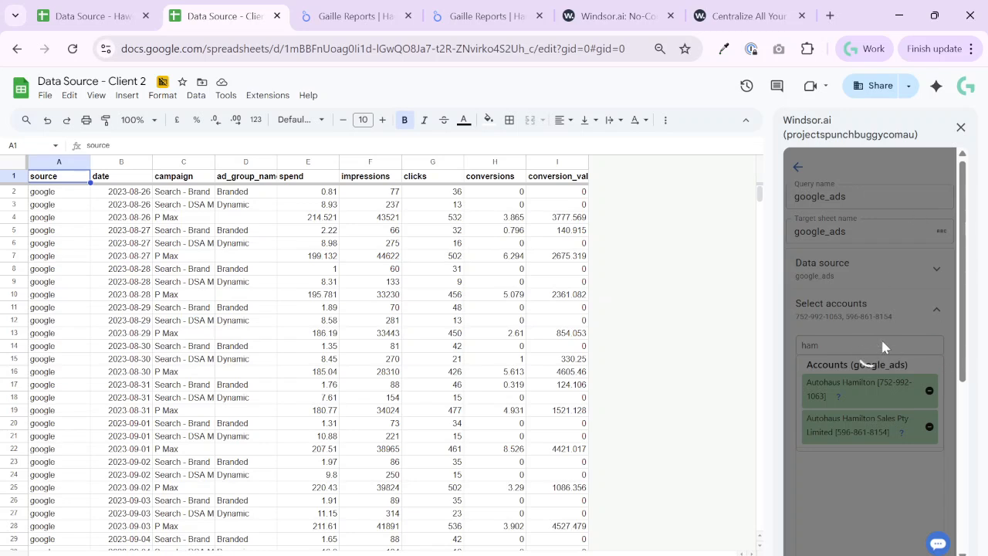
Schedule the google_ads query with its 24-hour refresh, load its data, and close the Google authentication window
scroll(883, 347, down, 5)
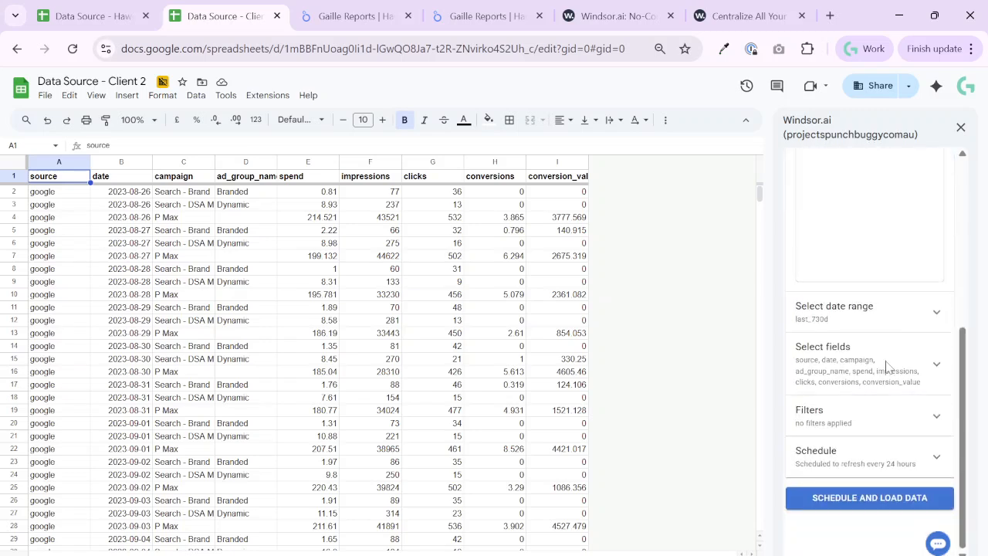
click(837, 473)
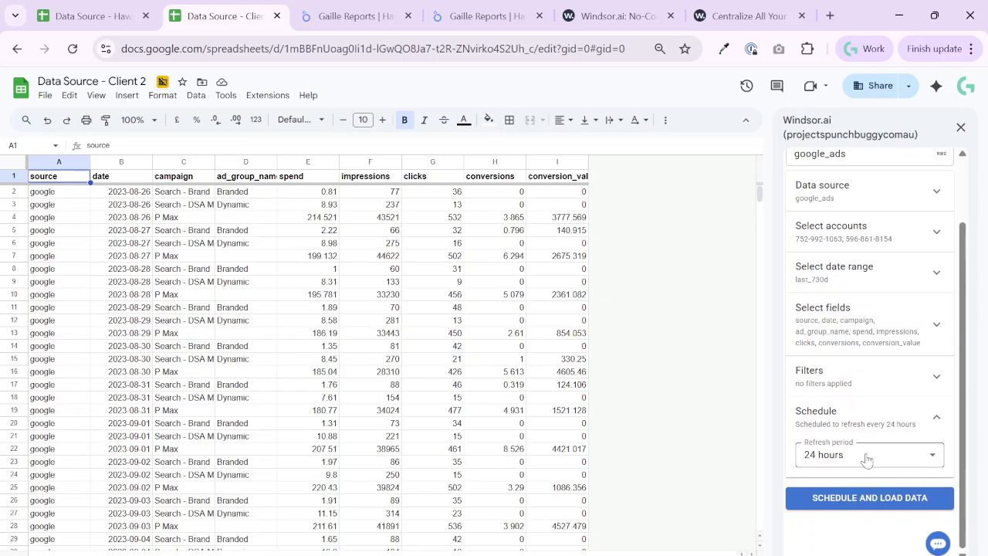
click(844, 502)
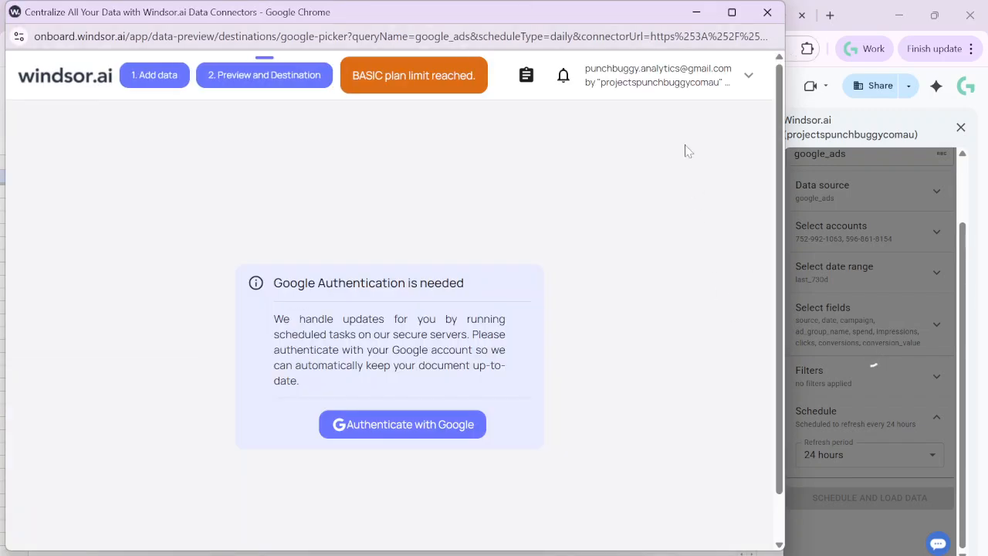
click(767, 12)
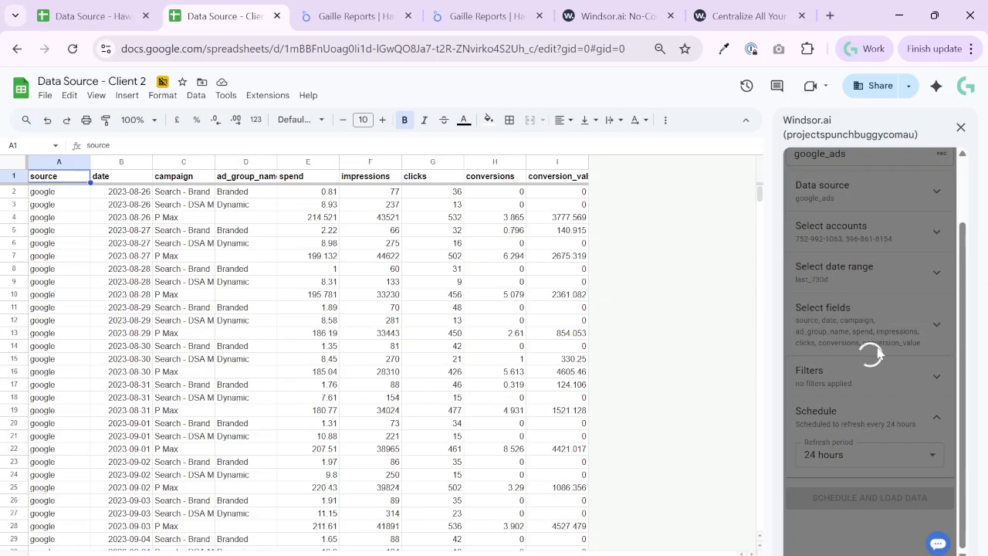
Look through the spreadsheet's GA4 data sheets and go to the sheet listing the saved Windsor.ai queries
click(386, 554)
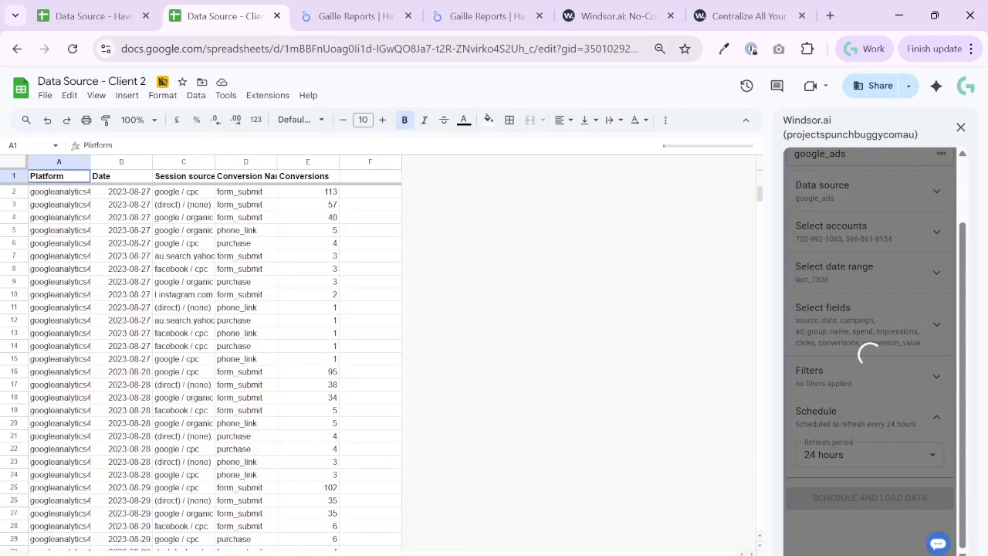
click(585, 555)
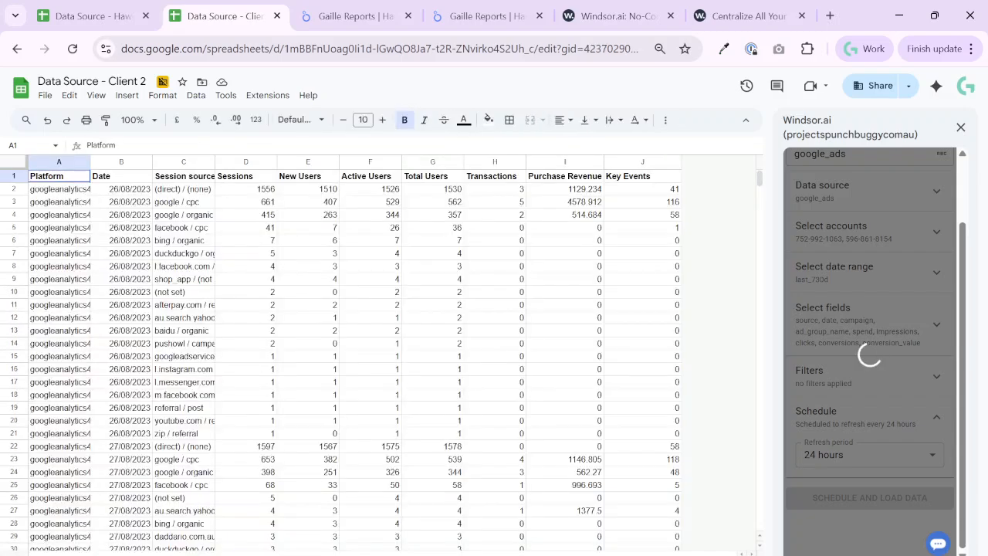
click(649, 555)
click(710, 555)
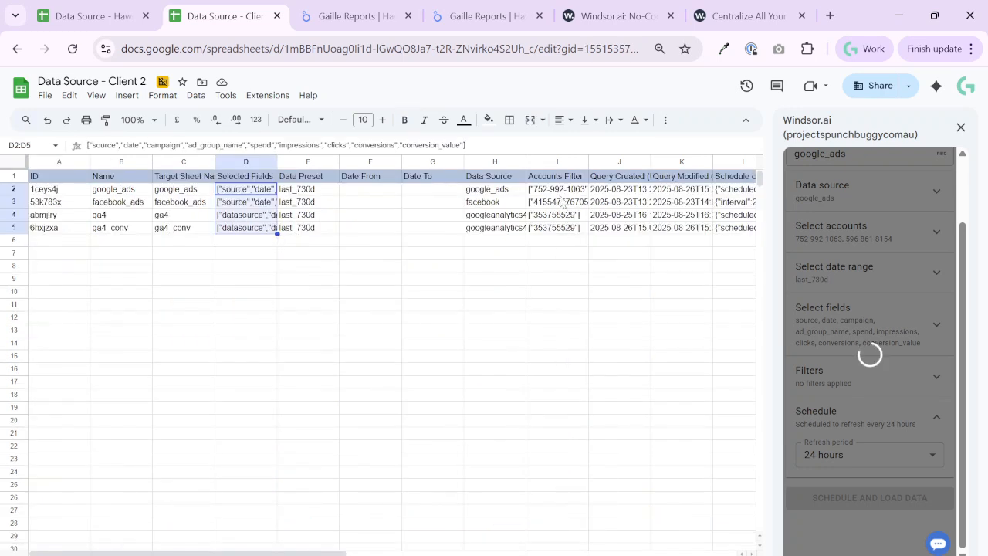
Check the Accounts Filter entries of the google_ads, facebook_ads, ga4 and ga4_conv queries
click(557, 190)
key(Up)
key(Down)
key(Down)
key(Down)
key(Down)
key(Up)
key(Up)
key(Up)
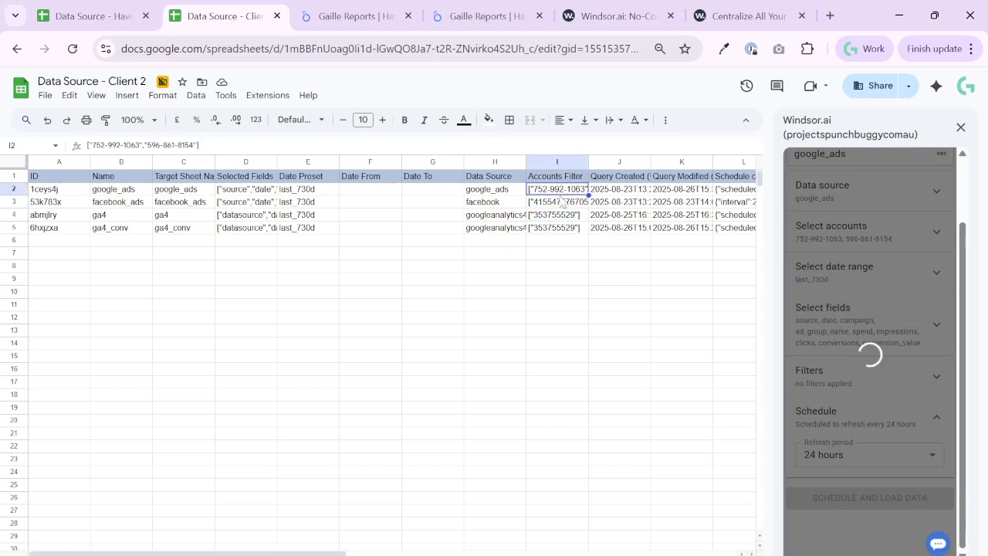
key(Down)
key(Down)
key(Down)
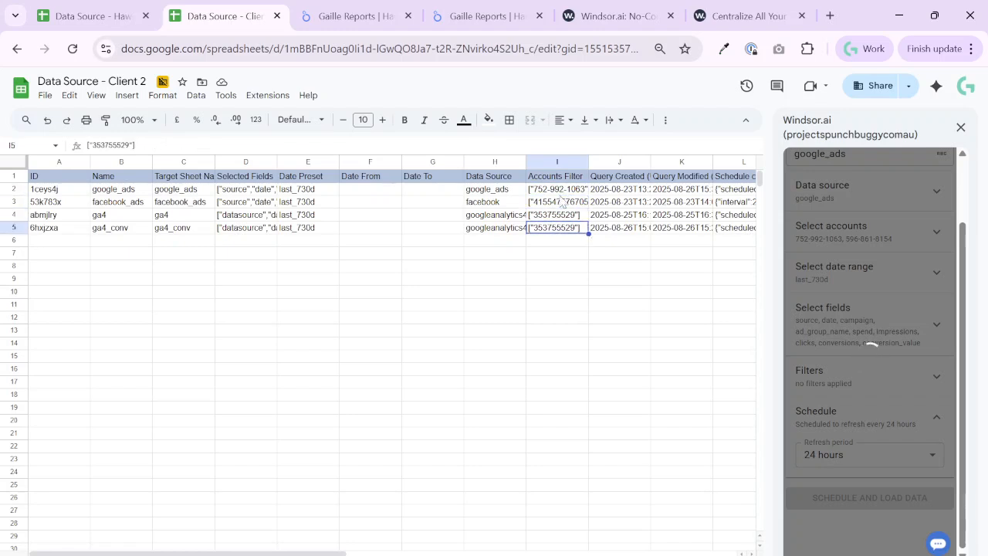
key(Up)
key(Up)
key(Up)
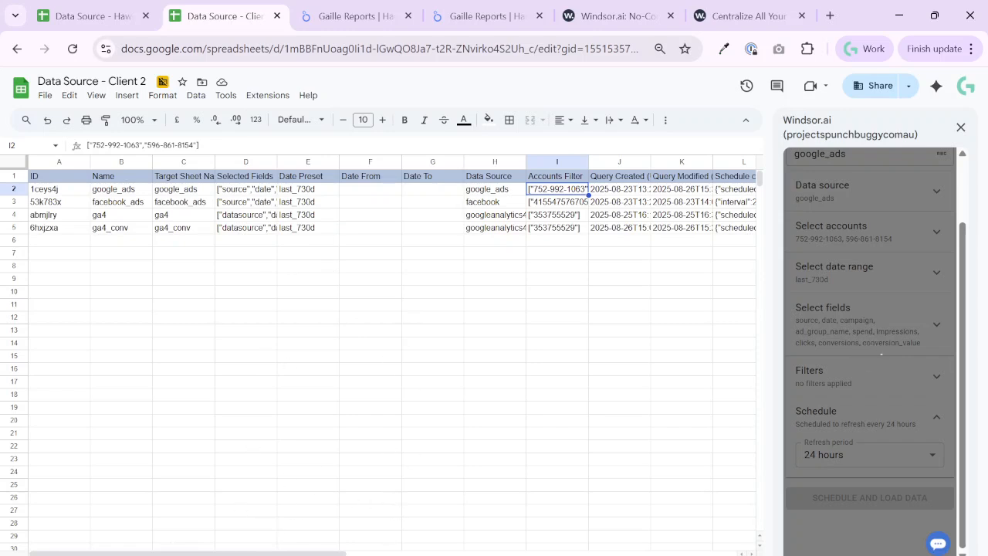
click(557, 204)
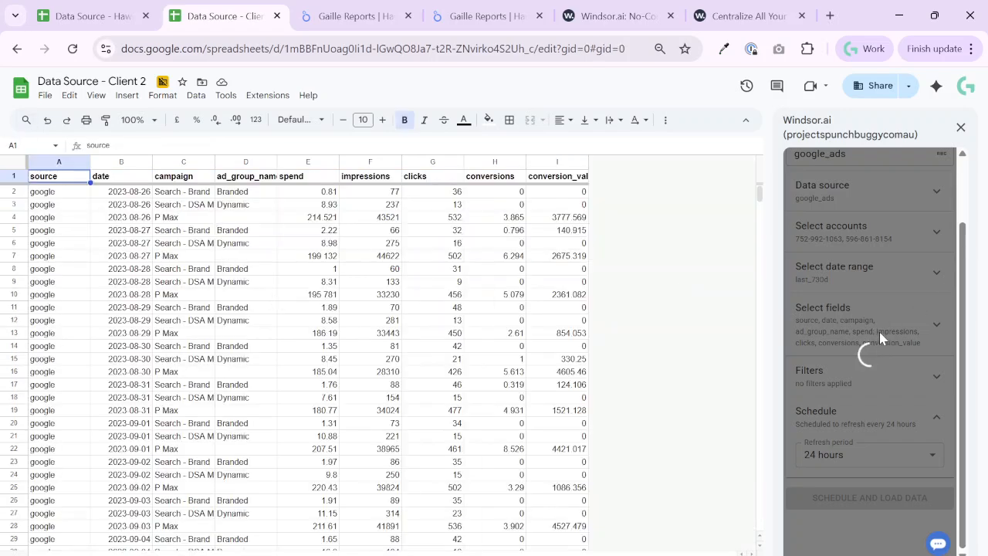
click(348, 9)
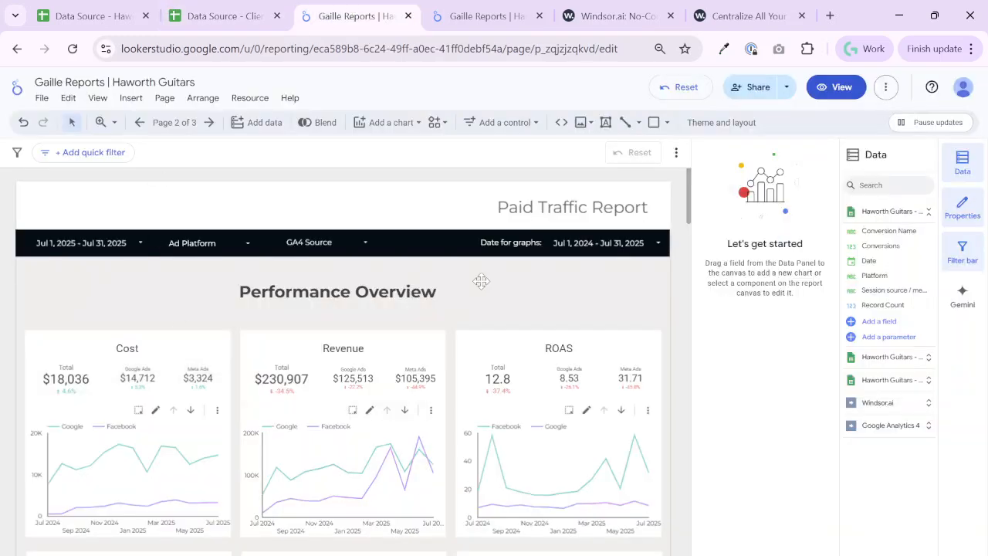
click(886, 87)
click(934, 154)
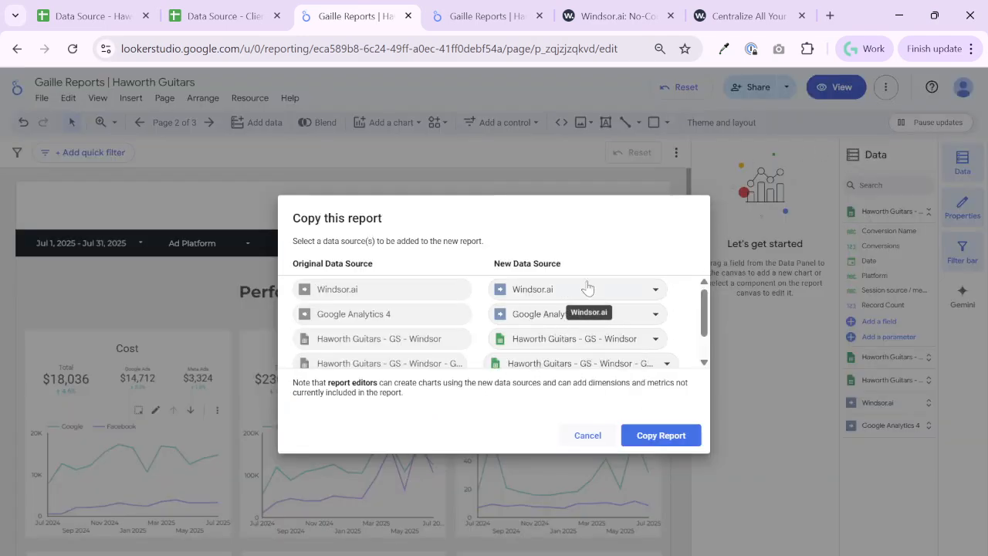
click(593, 440)
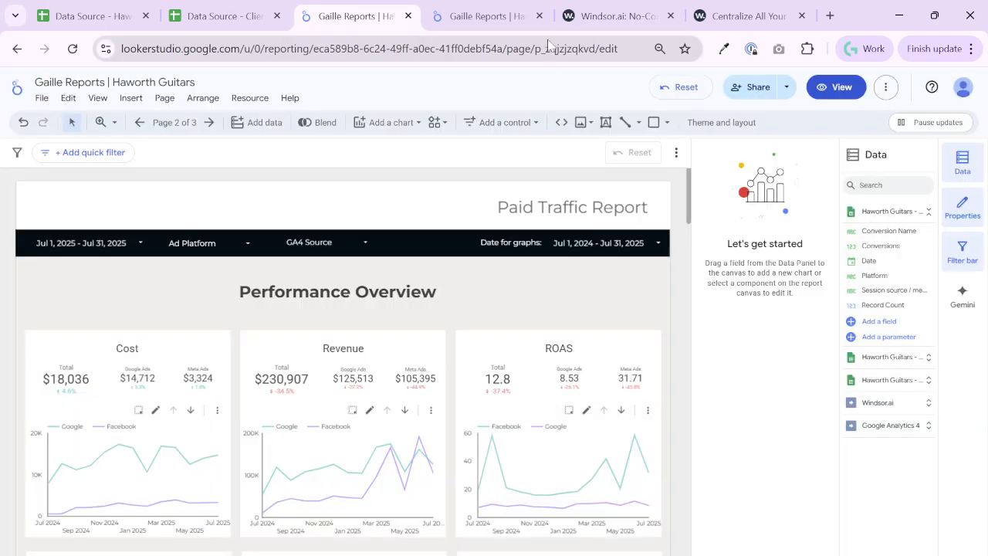
click(232, 16)
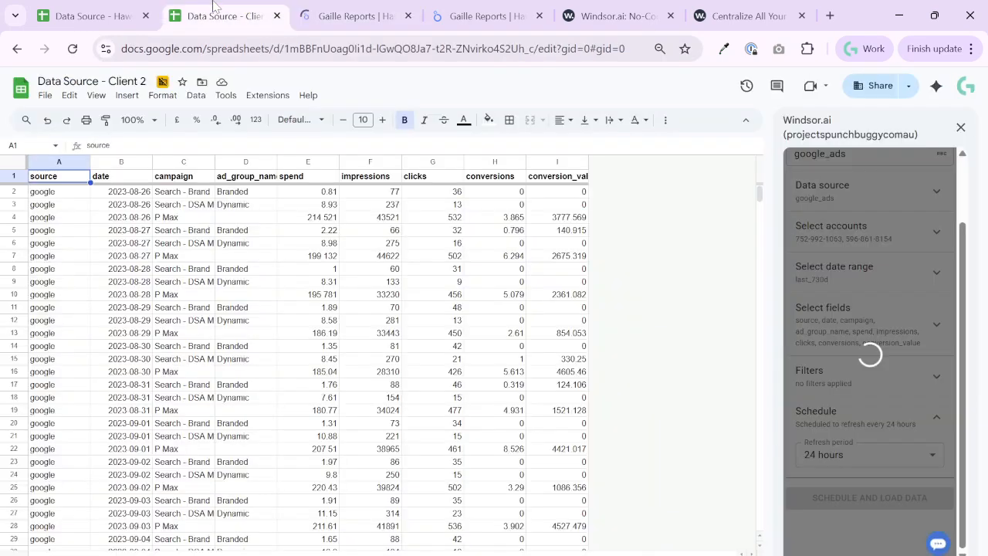
Switch to the Haworth Guitars report in Looker Studio, examine the replacement data sources offered when copying it, and cancel the copy
click(339, 17)
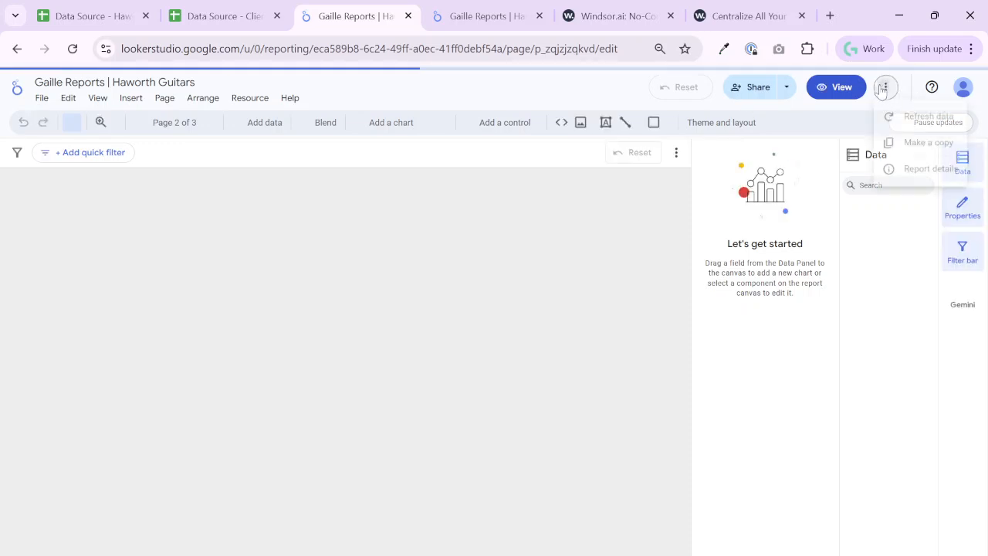
click(885, 87)
click(957, 155)
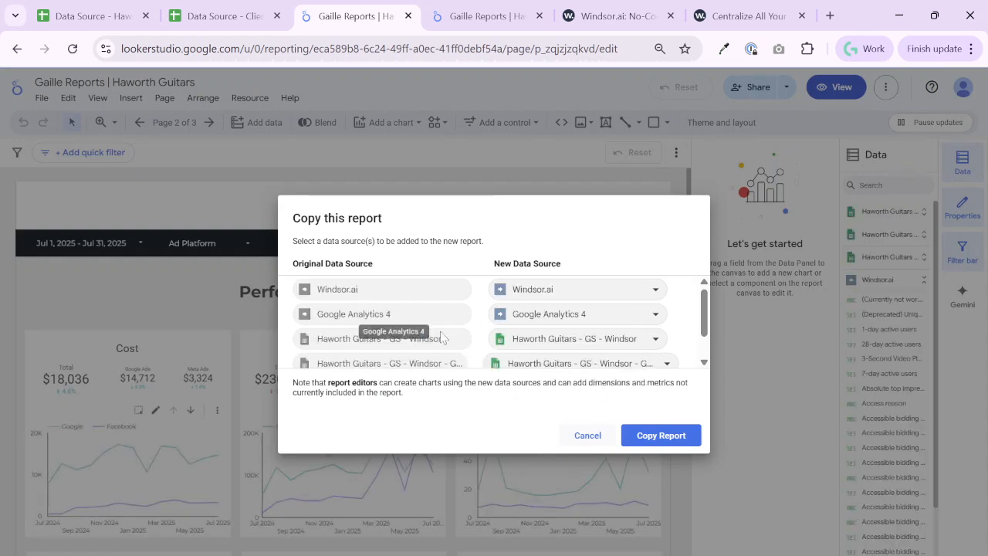
click(656, 341)
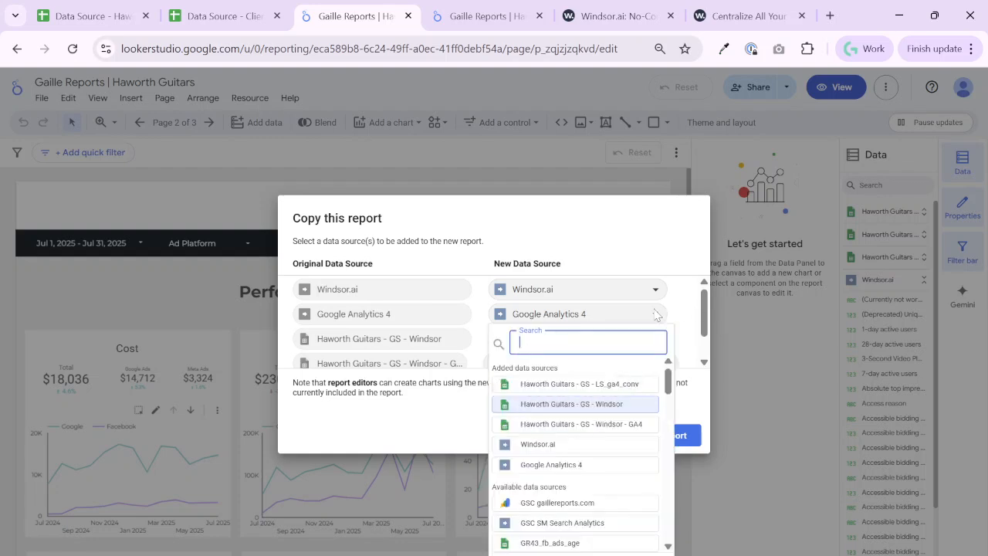
click(660, 237)
click(589, 436)
click(256, 100)
click(263, 121)
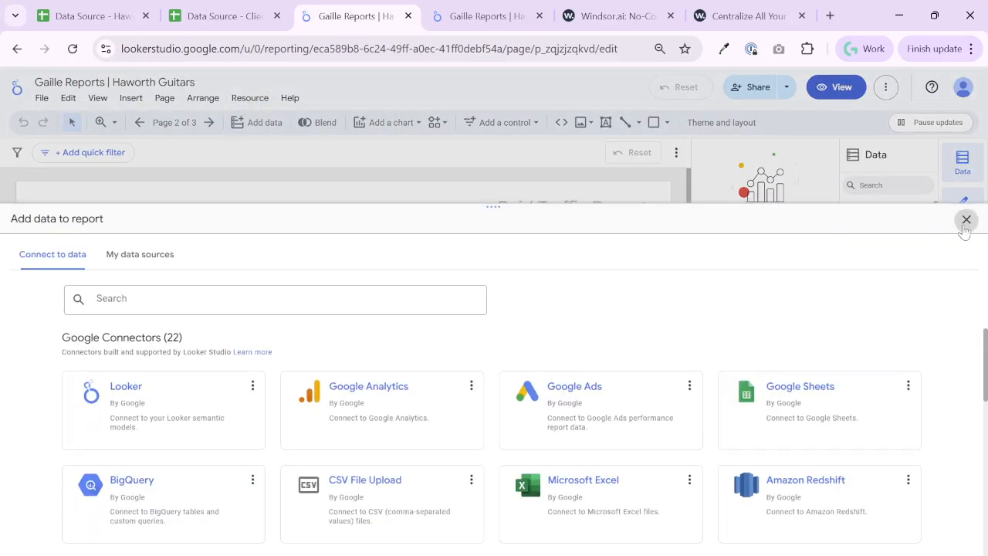
click(964, 220)
Through the report's data source management, add a Google Sheets source using the LS_ga4_conv worksheet of Data Source - Client 2
click(254, 98)
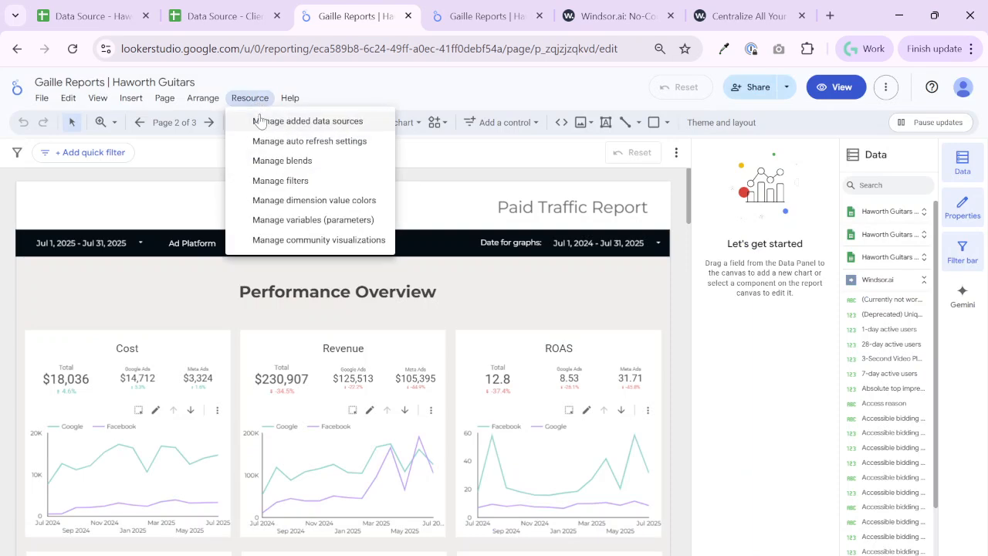
click(260, 122)
click(50, 300)
click(788, 334)
click(187, 302)
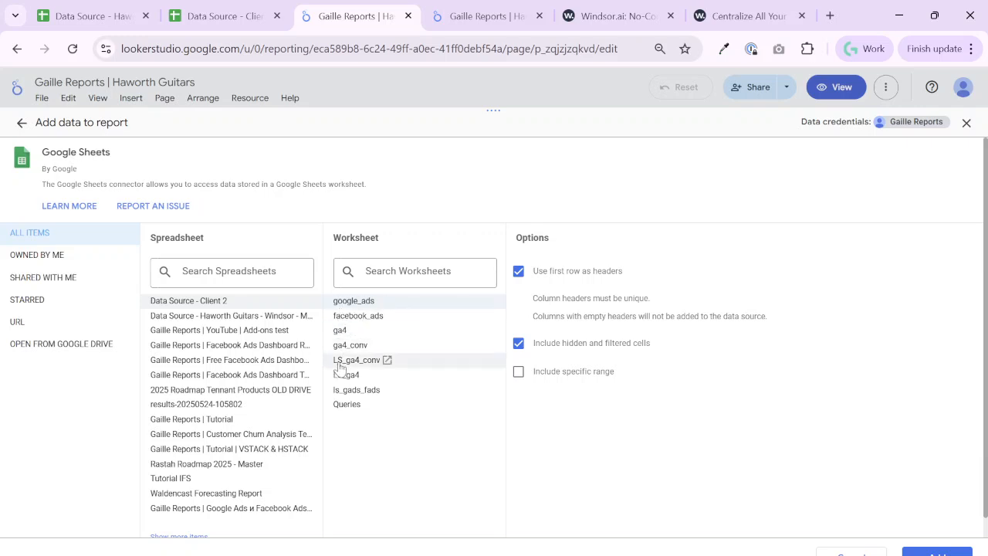
click(341, 363)
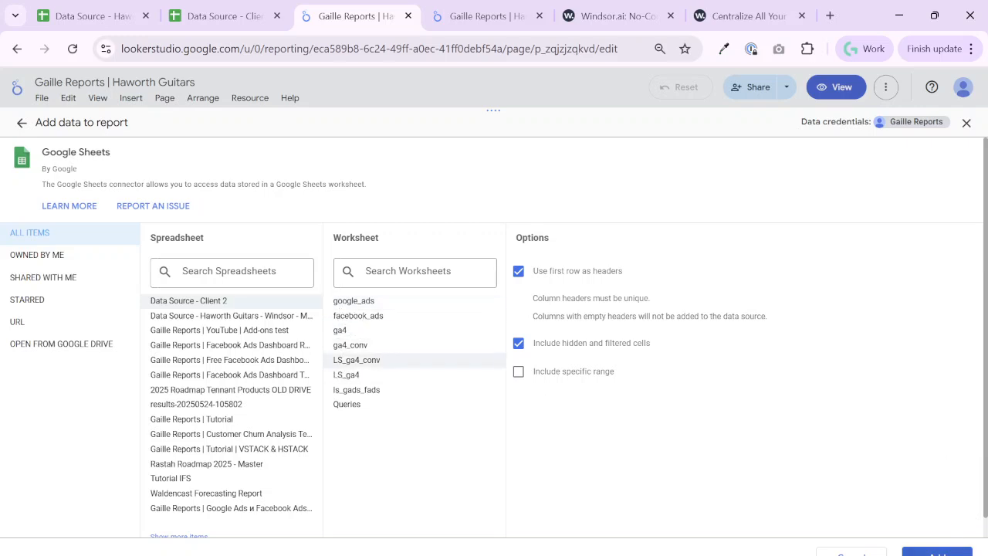
click(938, 553)
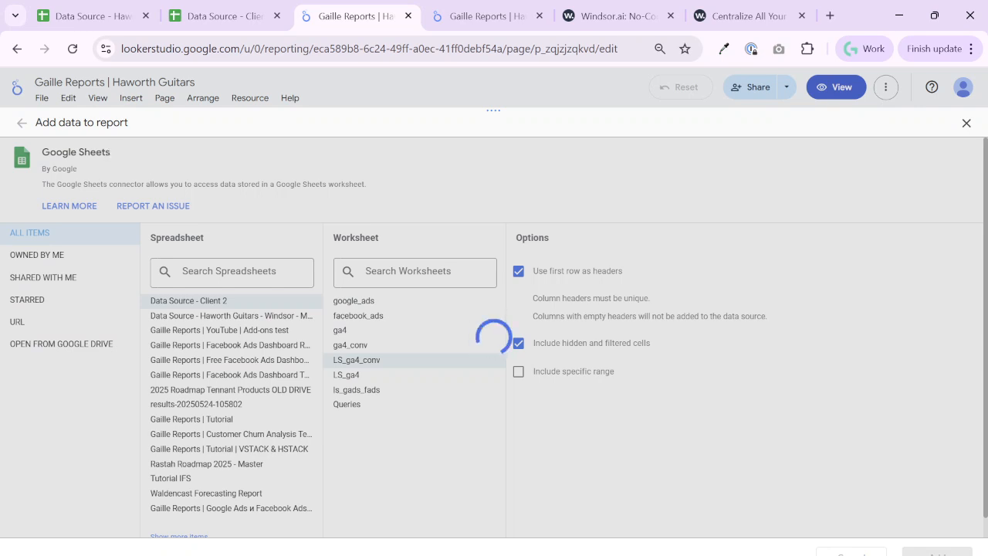
Switch to the Client 2 spreadsheet, check its google_ads data, and return to the Windsor.ai query list
click(200, 22)
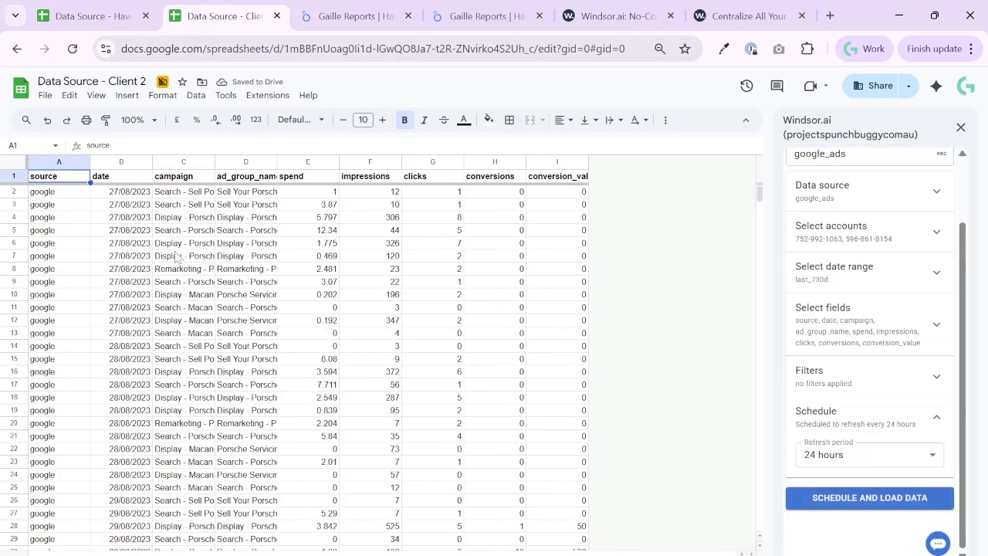
scroll(845, 232, up, 2)
click(797, 168)
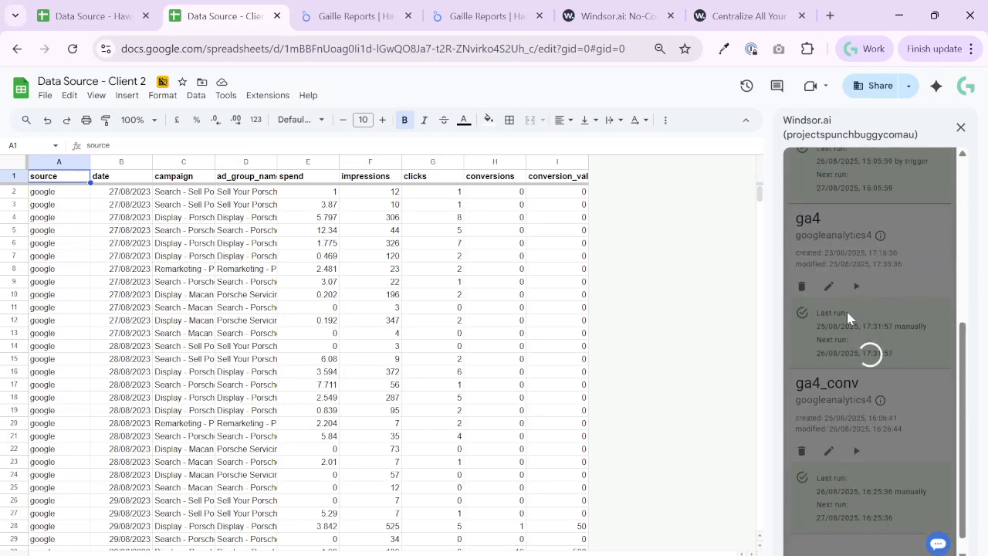
Back in the Looker Studio report, confirm adding the Client 2 LS_ga4_conv source and make it reusable with report editors granted access
click(395, 11)
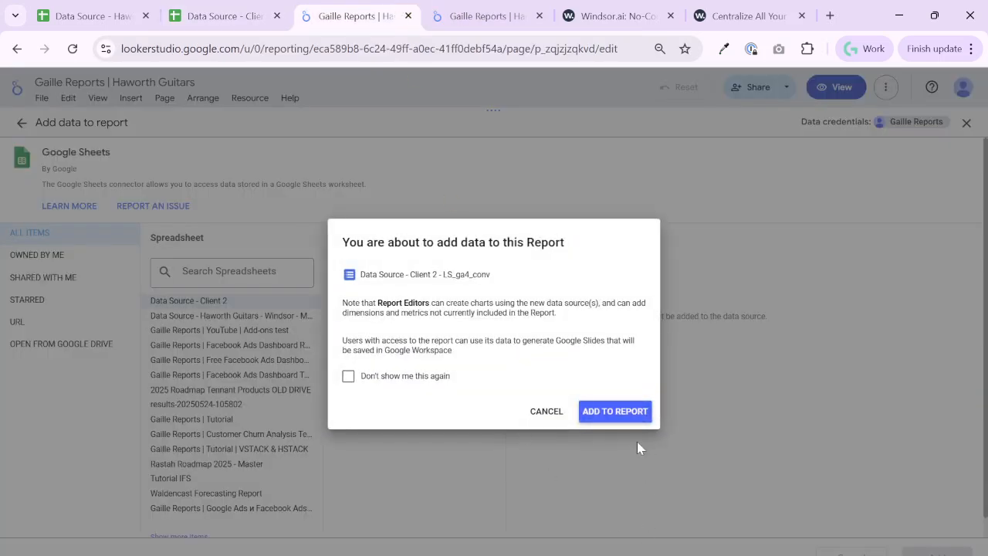
click(620, 415)
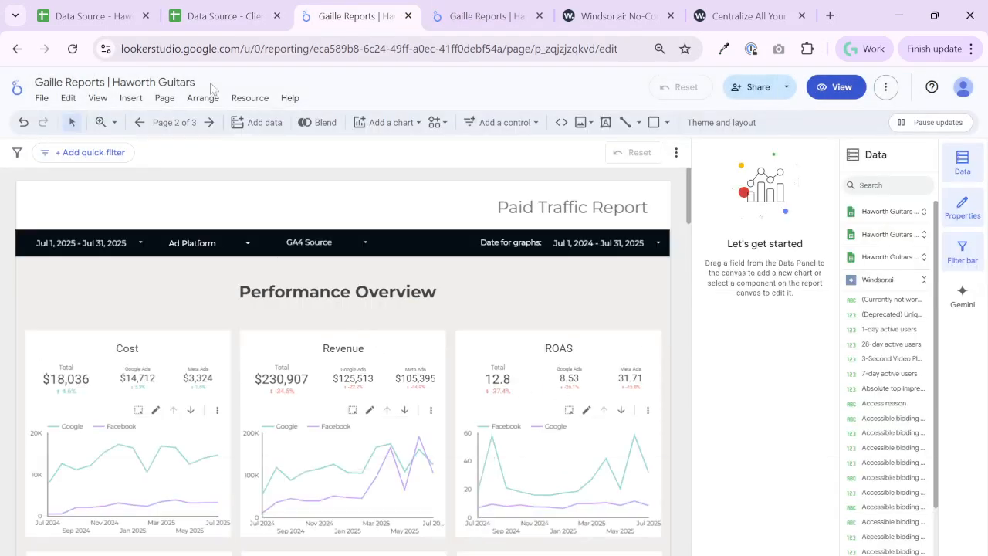
click(247, 97)
click(293, 122)
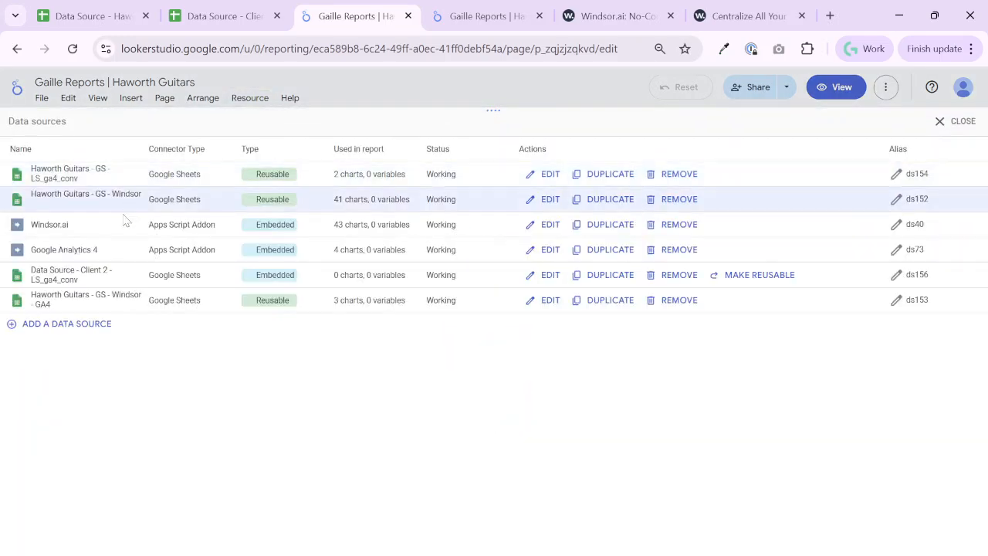
triple_click(358, 274)
click(781, 276)
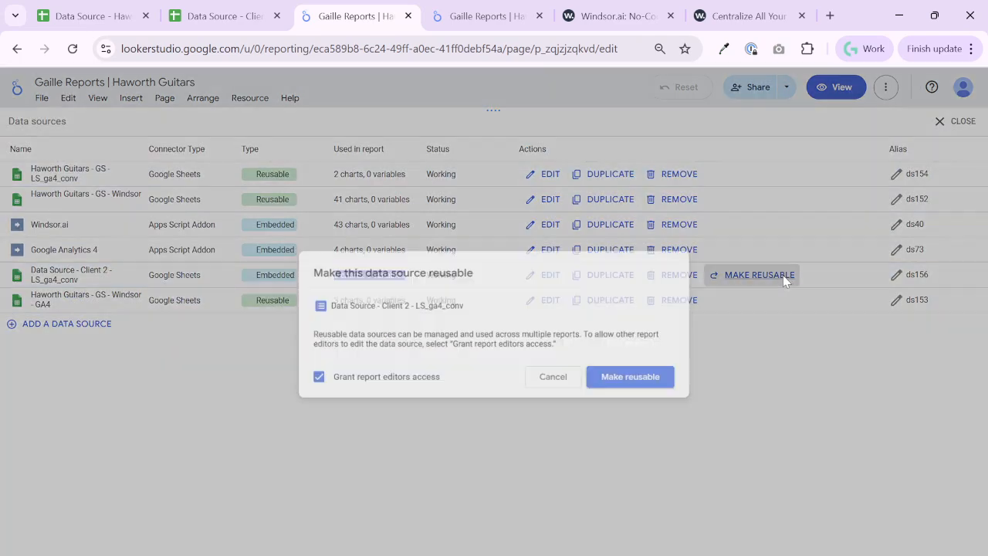
click(633, 379)
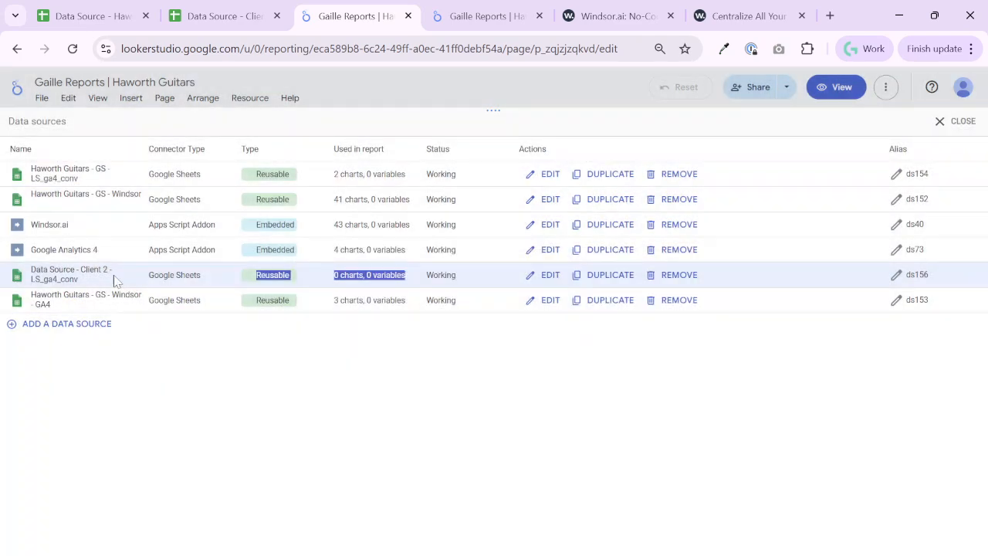
Rename the new Client 2 conversions data source to "Client 2 - LS_ga4_conv"
click(559, 280)
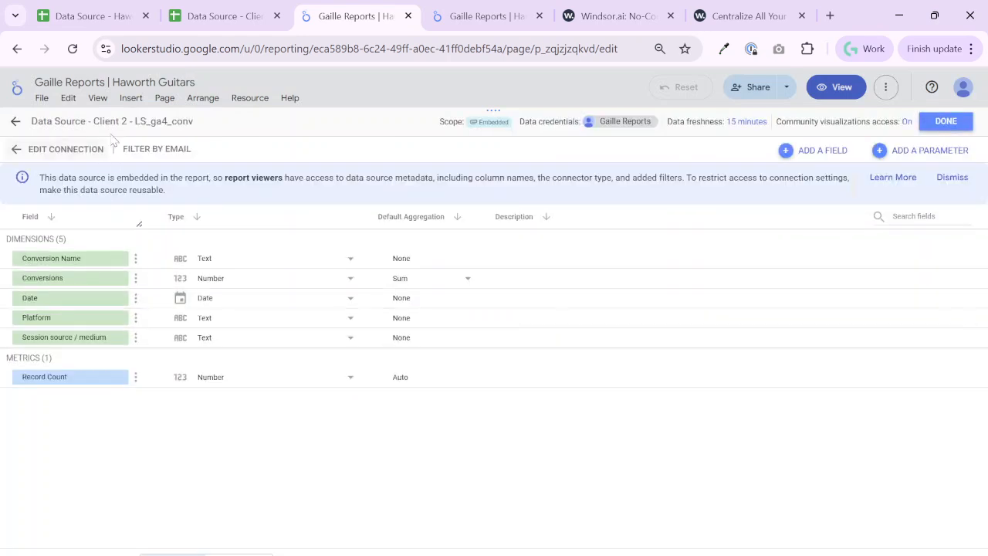
drag(91, 122, 1, 81)
key(BackSpace)
key(Delete)
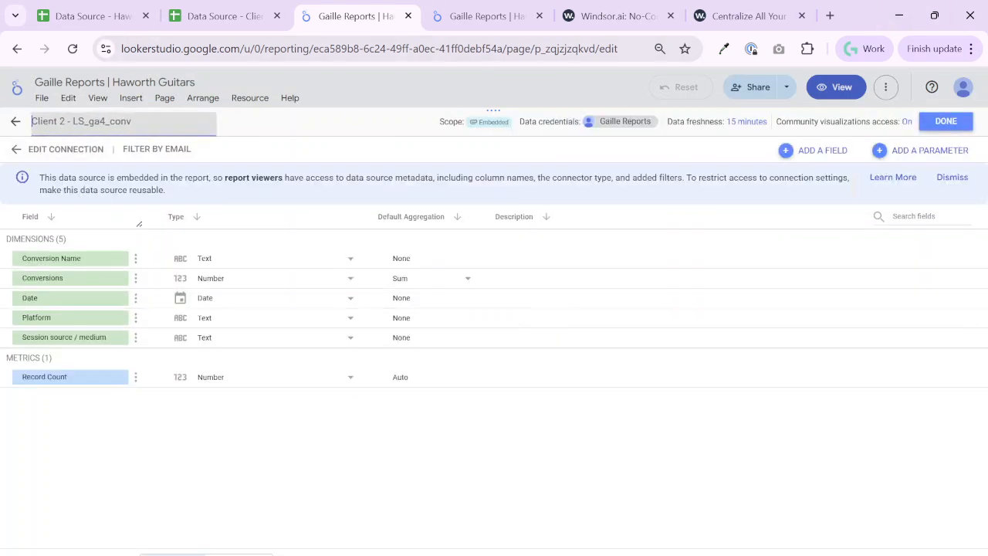
click(946, 121)
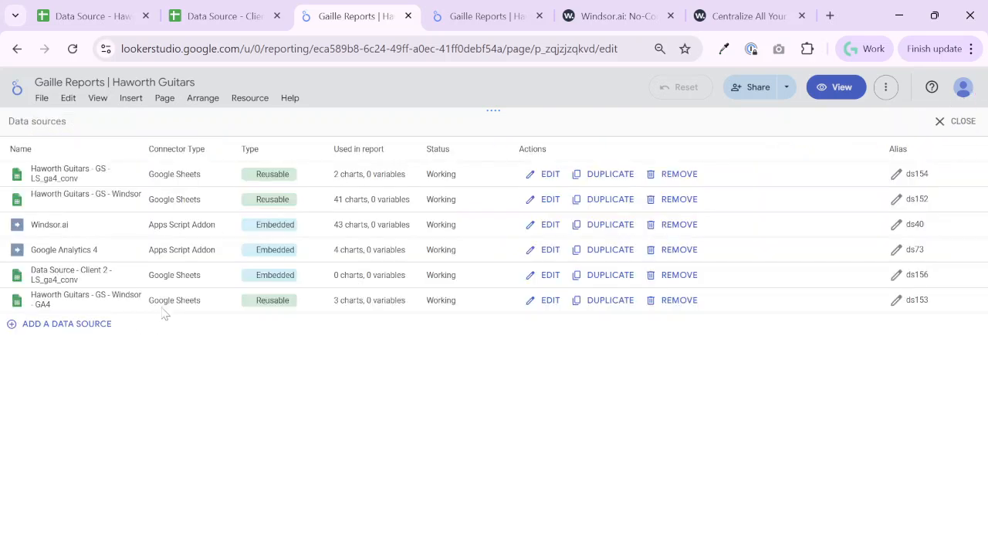
Add a Google Sheets data source to the report using the LS_ga4 worksheet of Data Source - Client 2
click(82, 327)
click(743, 326)
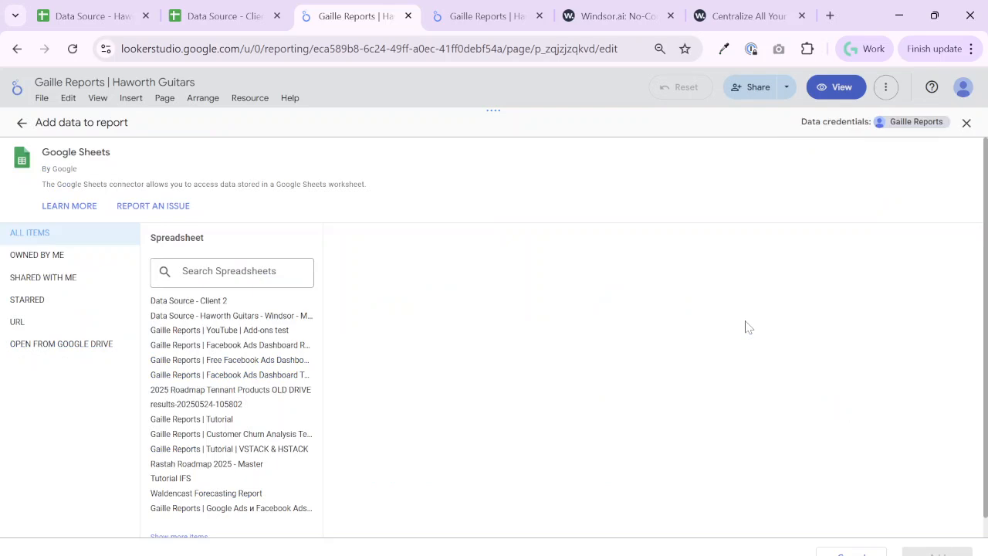
click(235, 303)
click(346, 375)
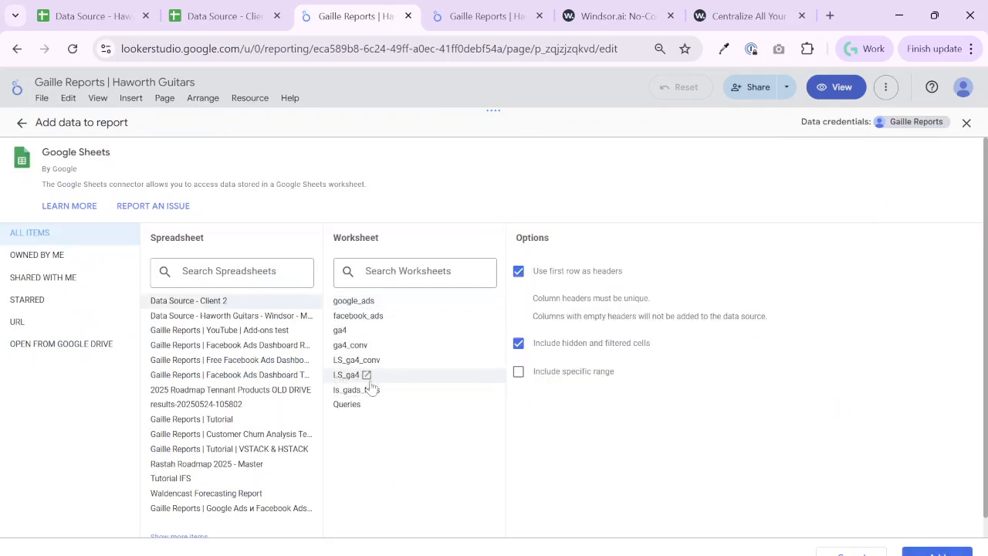
click(930, 550)
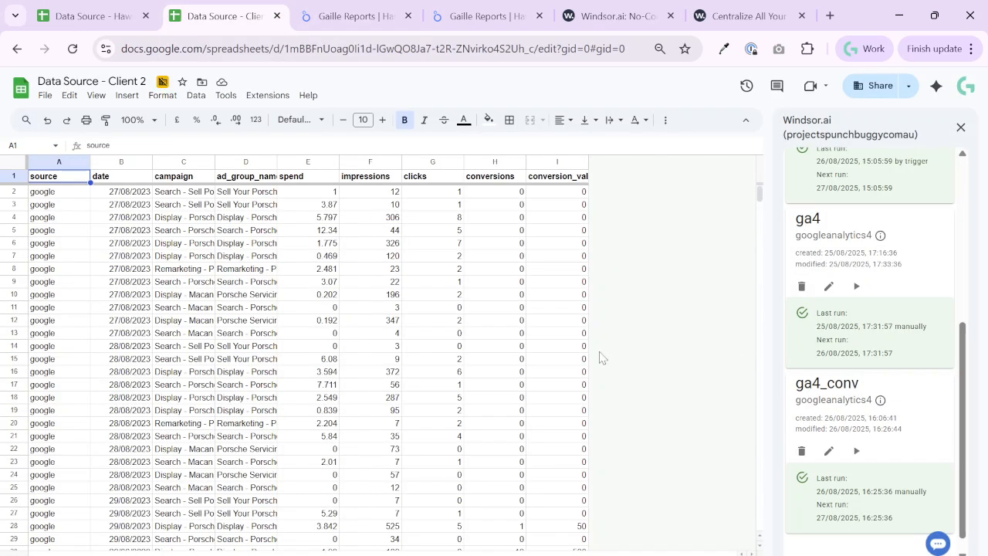
In the Client 2 spreadsheet, open the Windsor.ai facebook_ads query for editing
scroll(830, 313, up, 10)
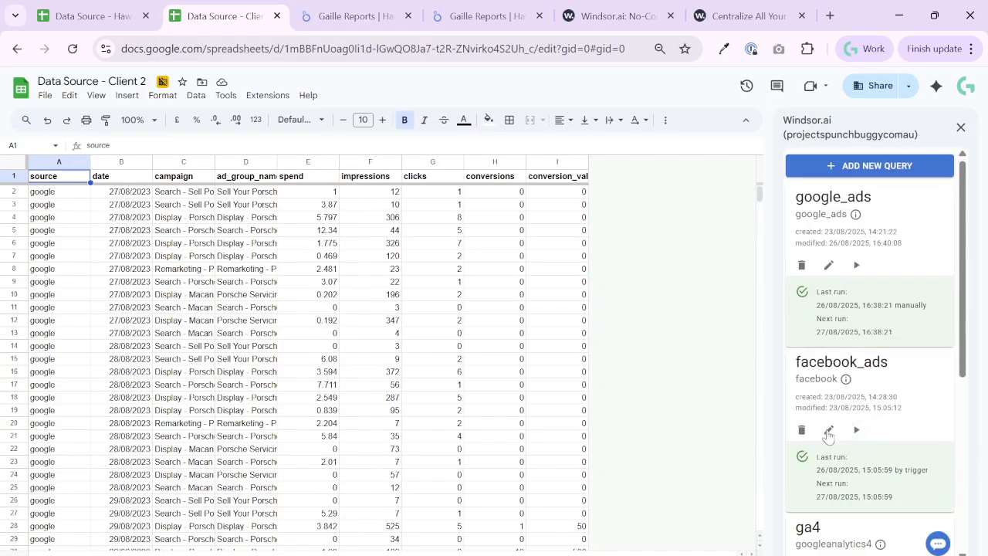
click(830, 432)
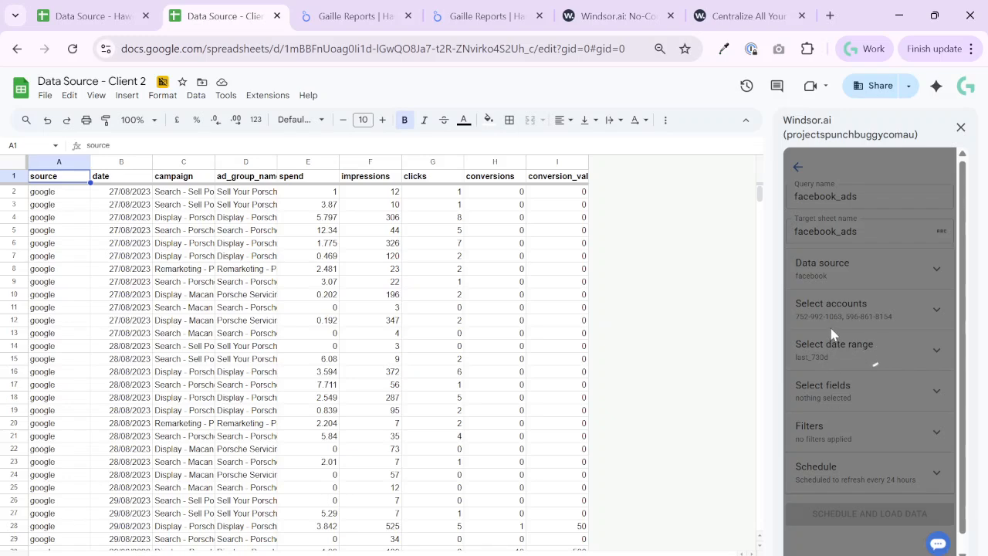
Back in the Looker Studio report, confirm adding the Client 2 LS_ga4 source and make it reusable
click(352, 15)
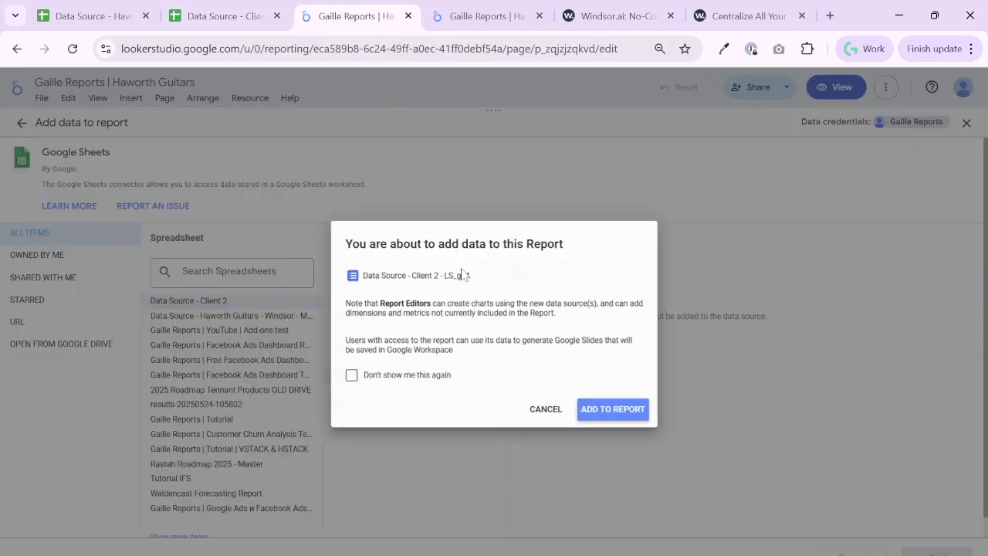
click(615, 411)
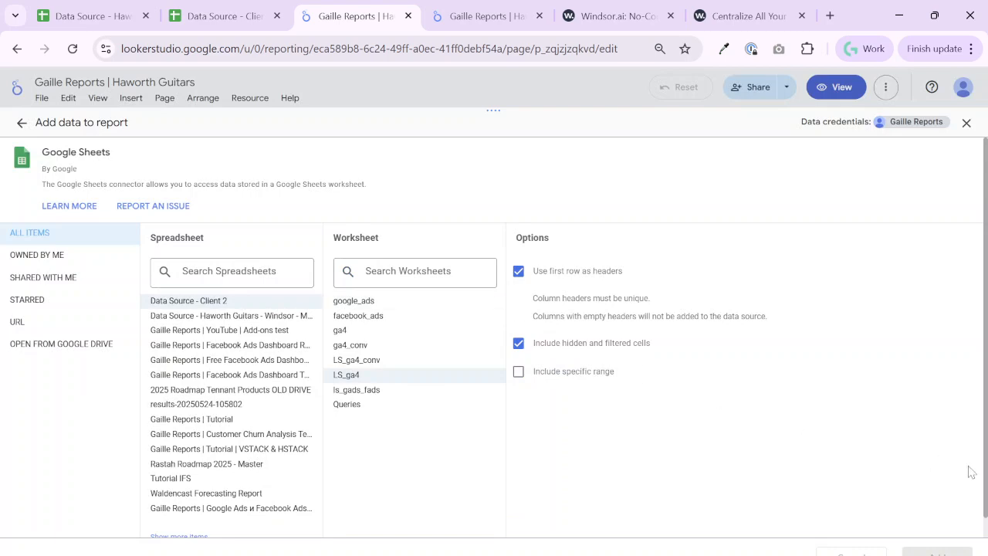
click(248, 97)
click(256, 122)
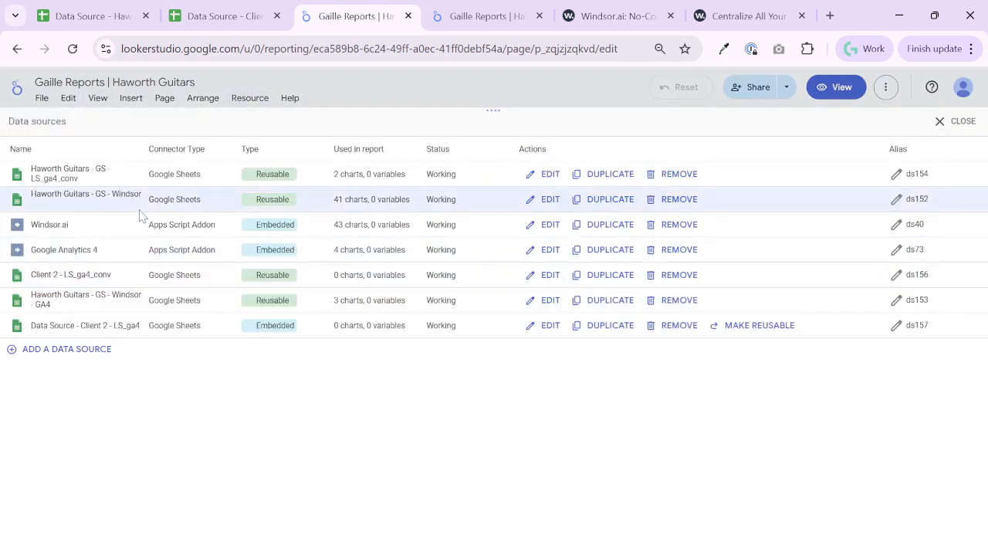
click(759, 326)
click(627, 377)
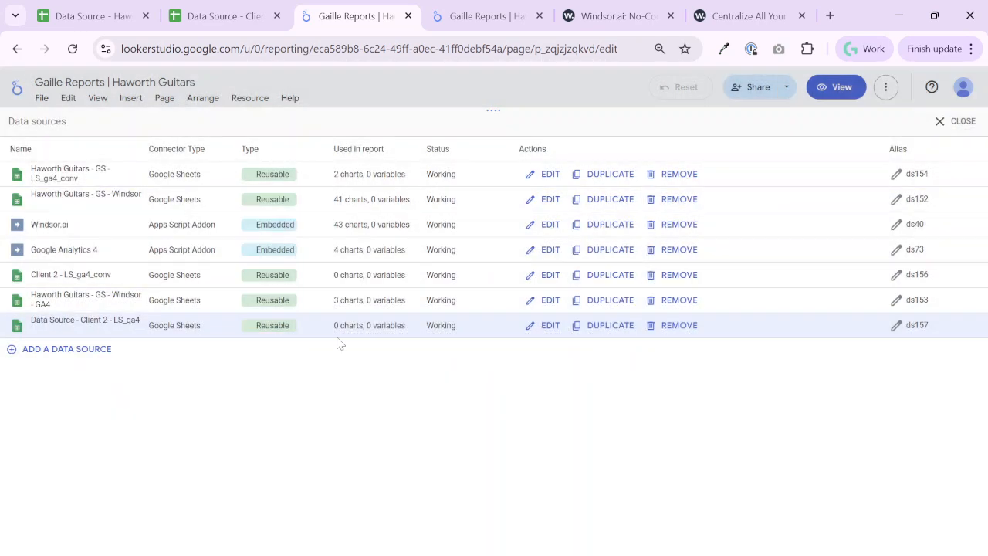
Rename the new LS_ga4 data source to "Client 2 - LS_ga4" and set its Purchase Revenue field to Currency (AUD - Australian Dollar)
click(546, 325)
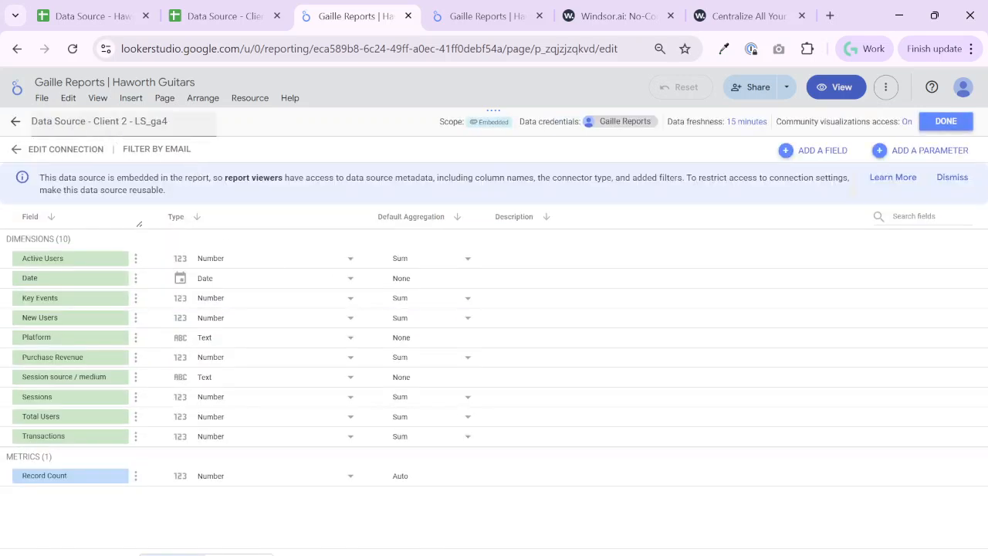
drag(93, 122, 3, 93)
key(BackSpace)
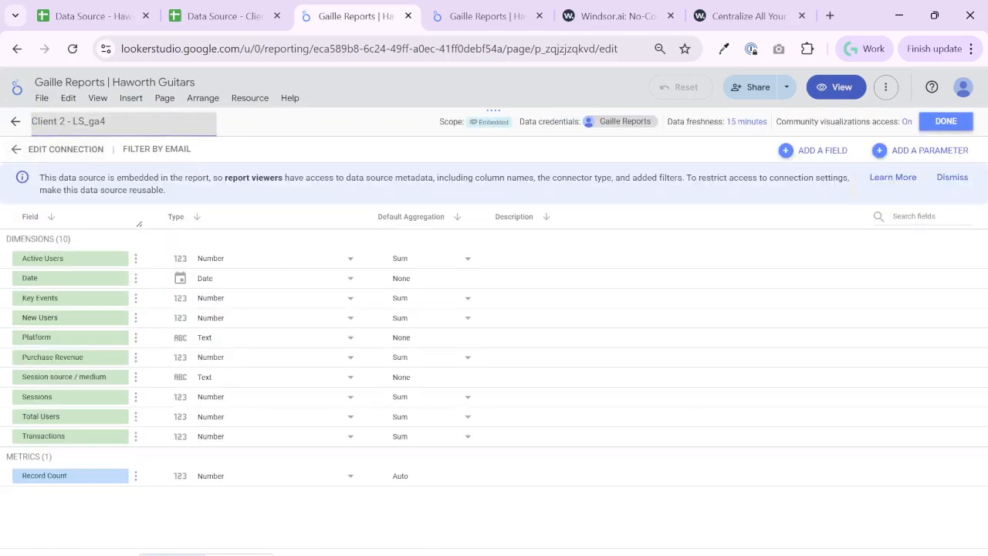
click(219, 362)
mouse_move(348, 480)
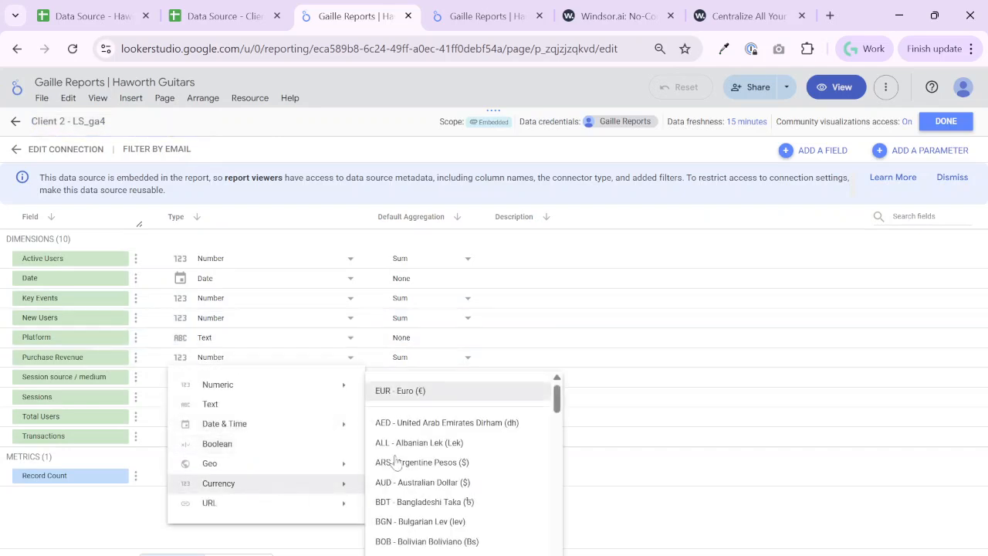
click(489, 482)
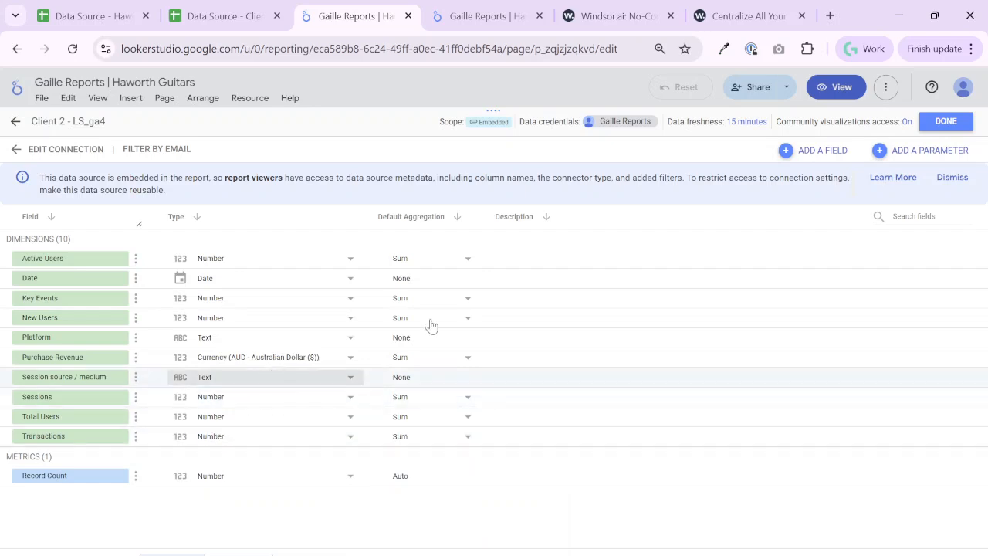
click(948, 126)
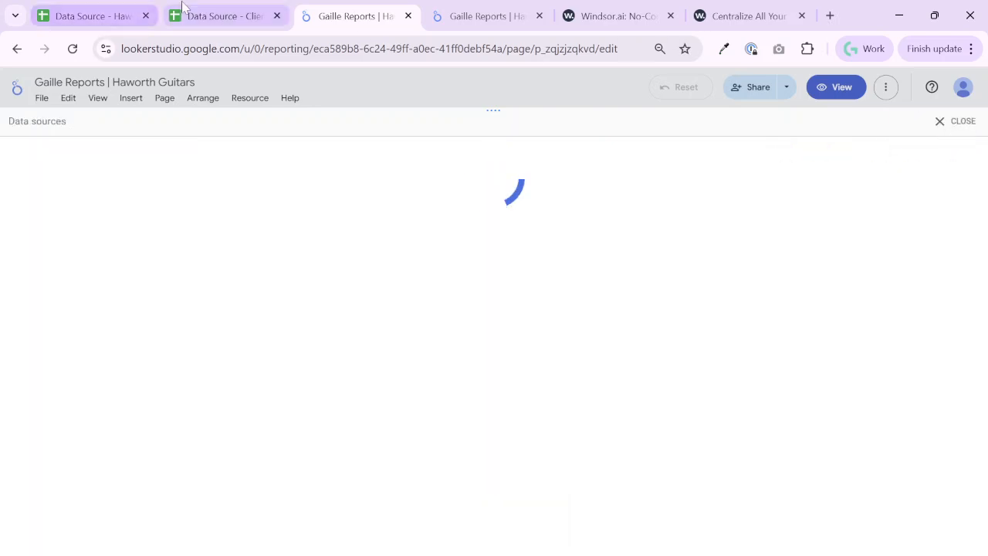
In the Client 2 spreadsheet, replace the facebook_ads query's account with Autohaus Hamilton Service and Autohaus Hamilton Sales, and schedule and load the data
click(207, 10)
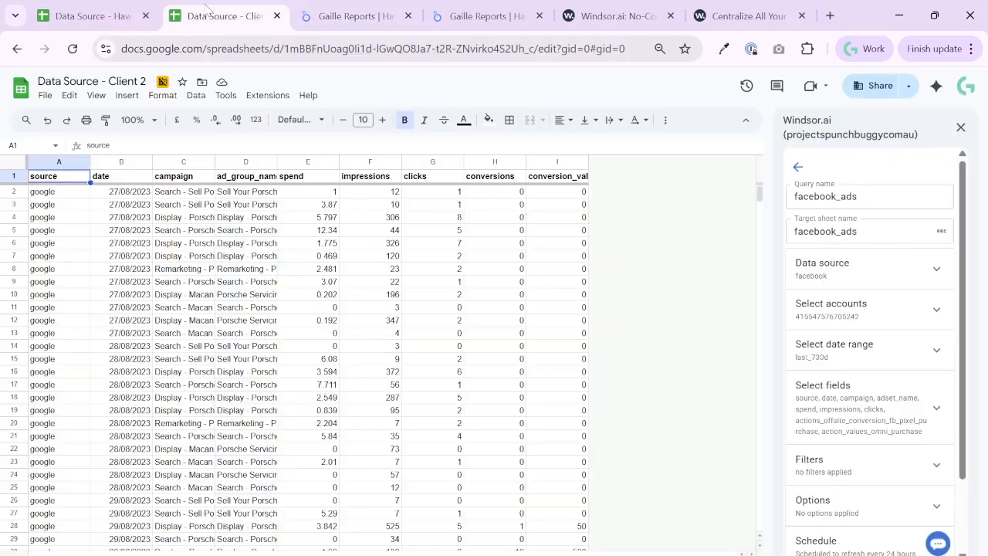
click(893, 315)
click(918, 392)
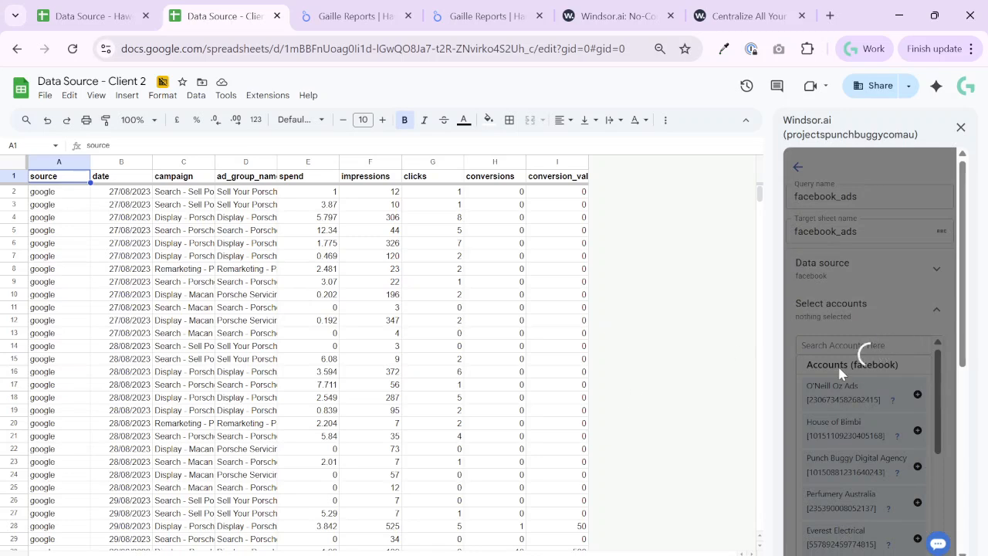
click(858, 346)
text(ham)
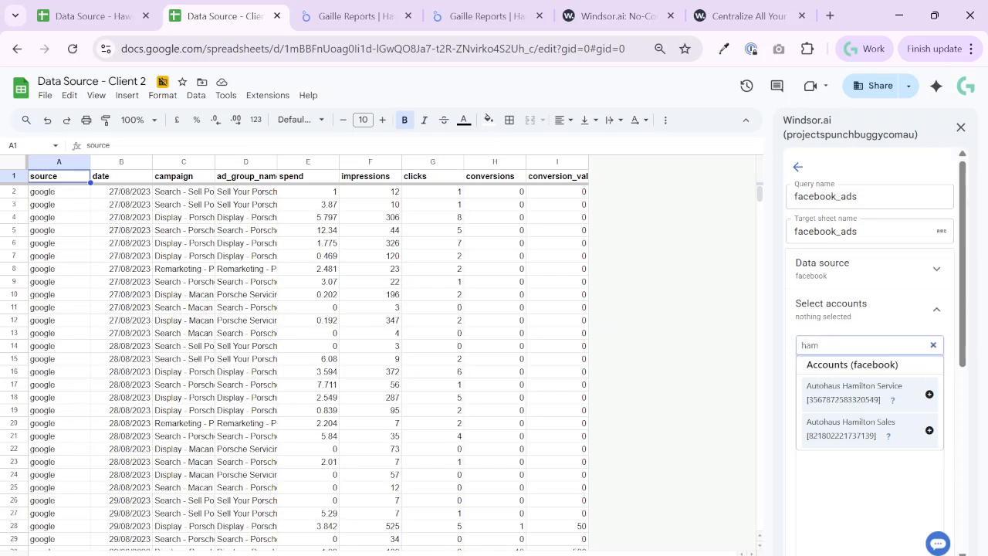
click(875, 396)
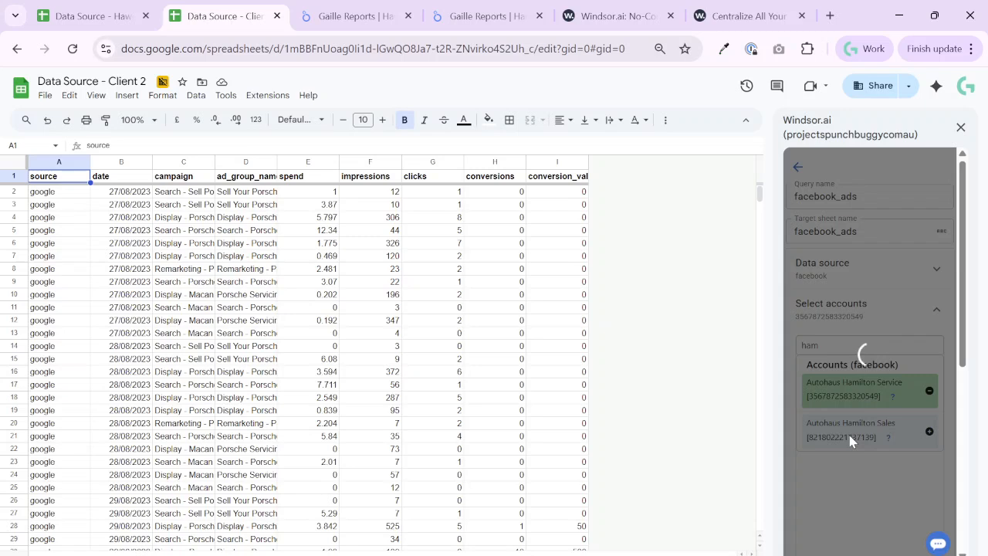
click(851, 438)
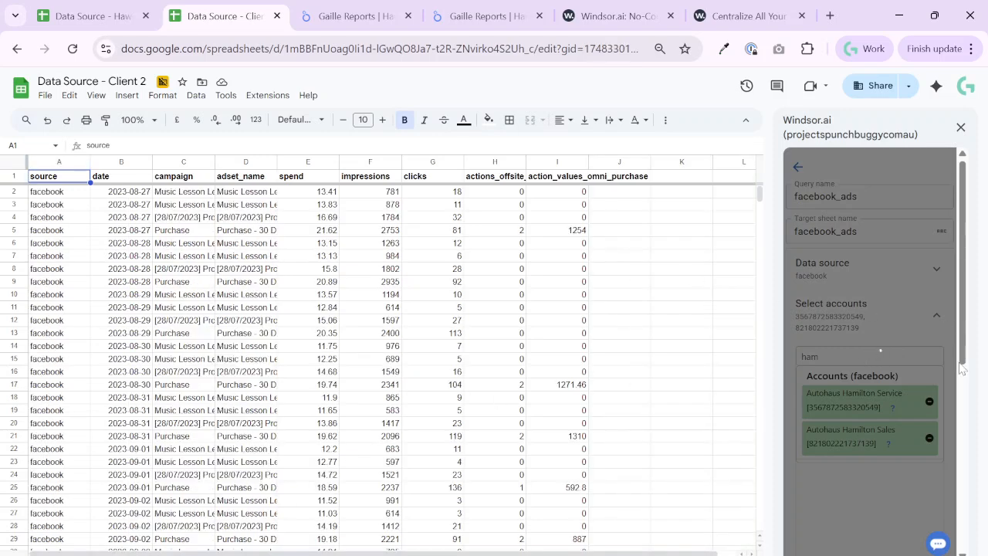
scroll(884, 466, down, 4)
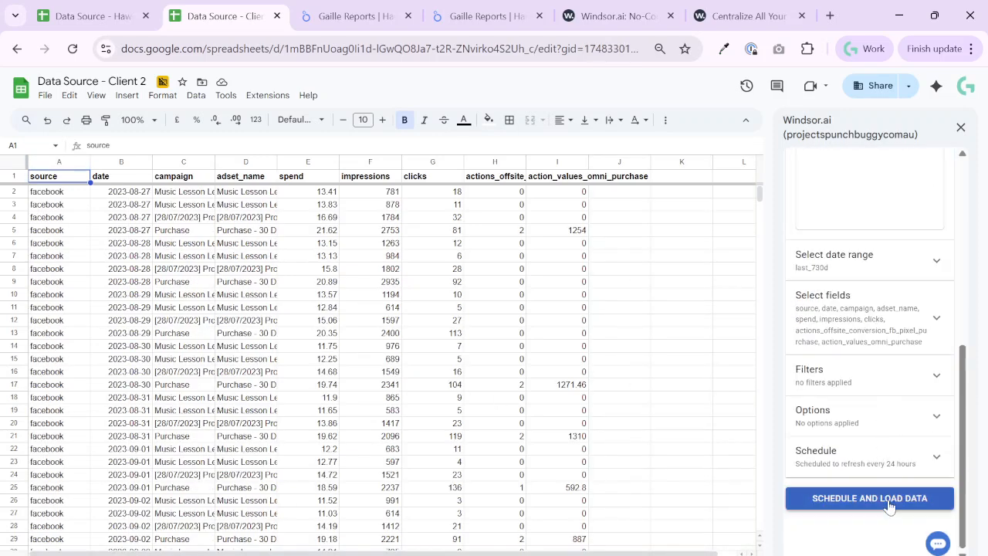
click(888, 502)
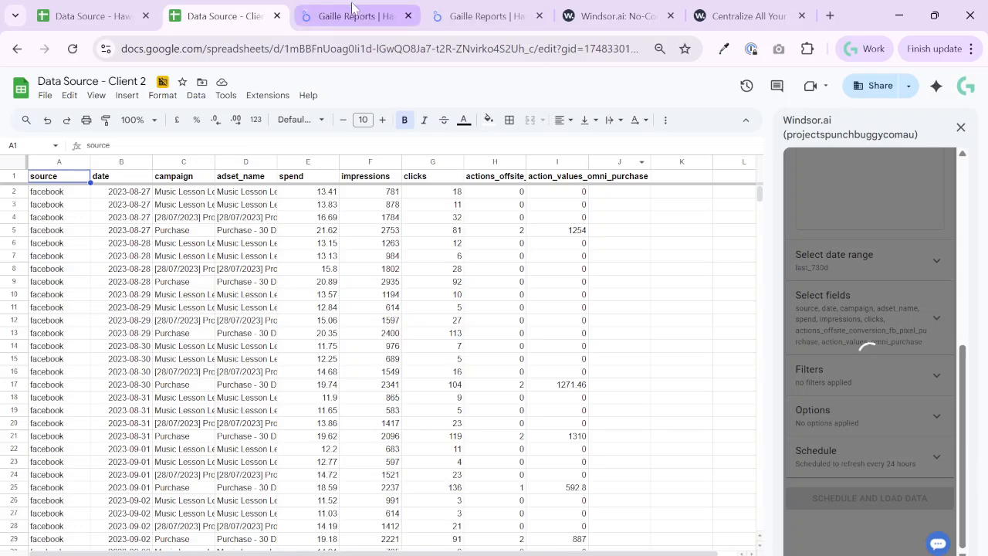
In the Looker Studio report, add a Google Sheets source using the ls_gads_fads worksheet of Data Source - Client 2 and confirm it
click(354, 15)
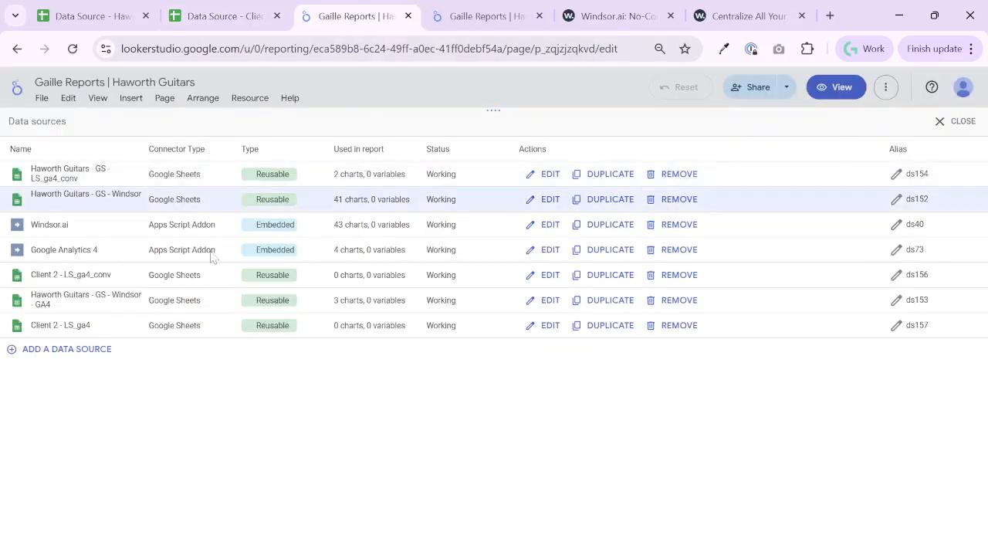
click(85, 352)
click(811, 313)
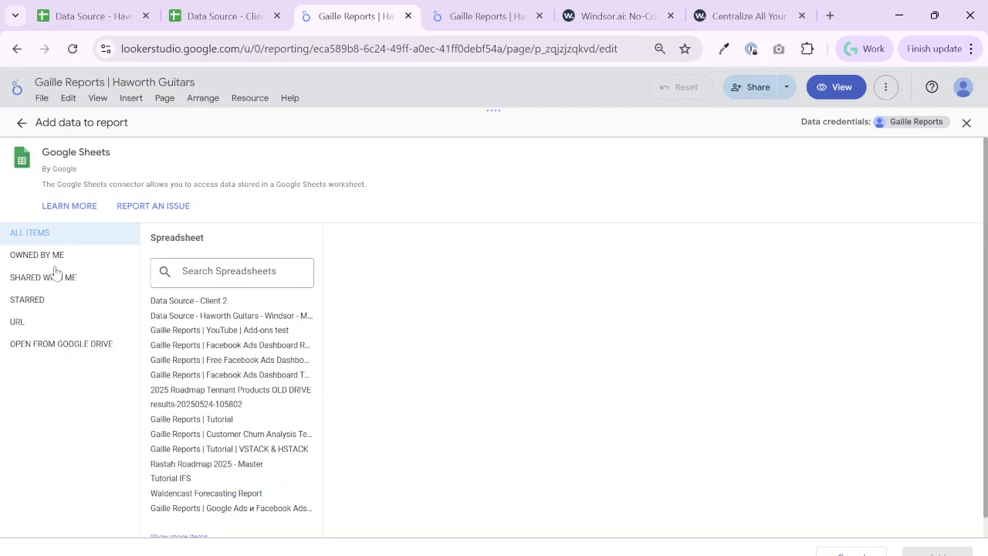
click(173, 301)
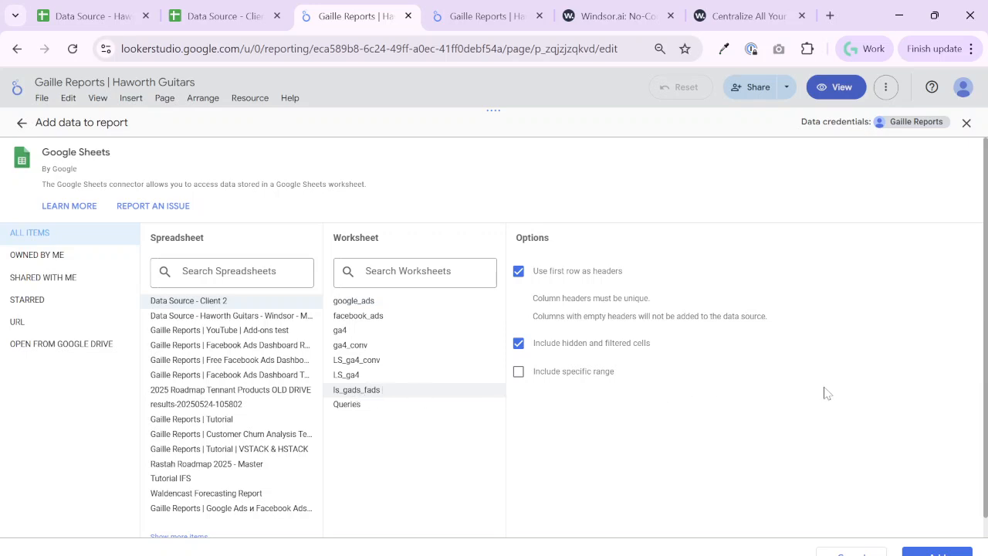
click(938, 552)
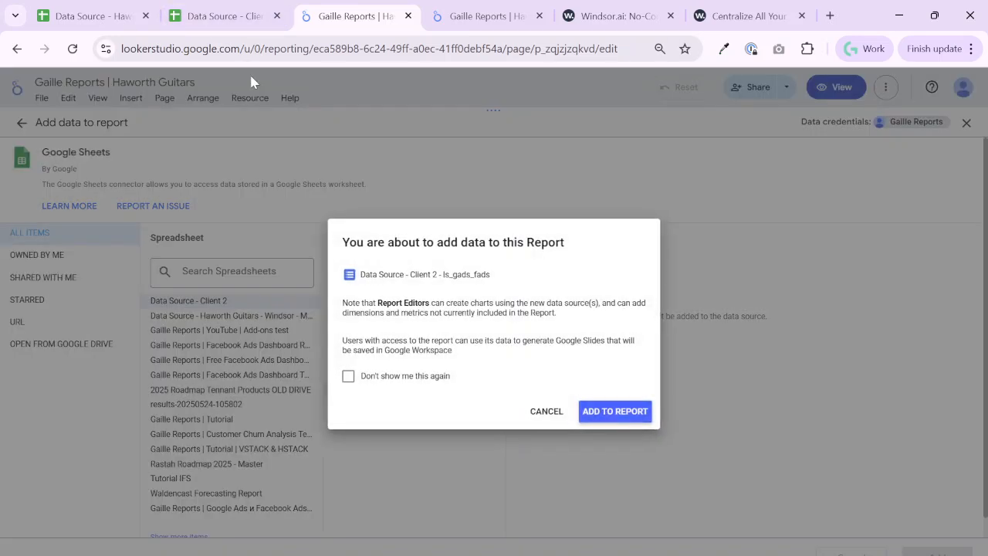
click(618, 411)
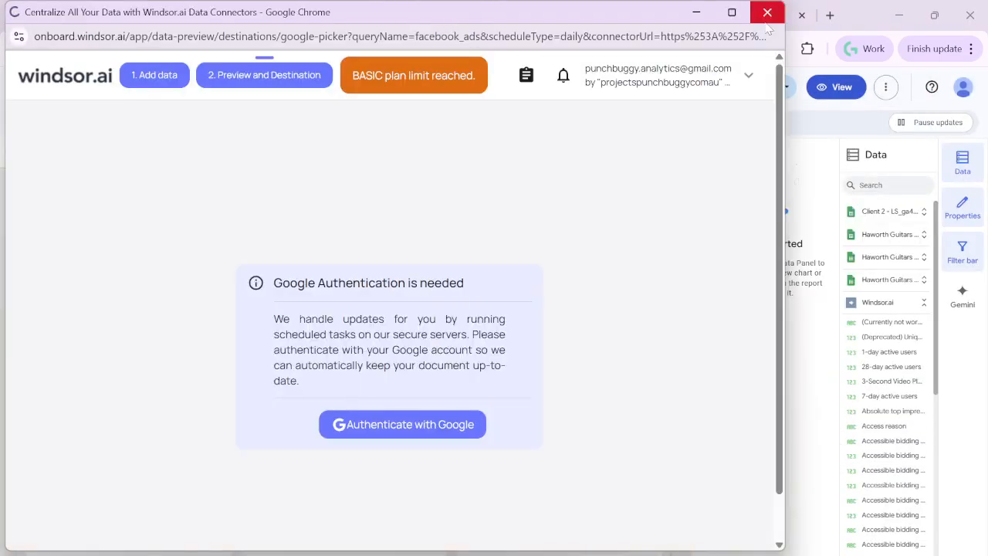
Dismiss the Windsor.ai authentication window and make the Client 2 ls_gads_fads data source reusable
click(768, 11)
click(249, 98)
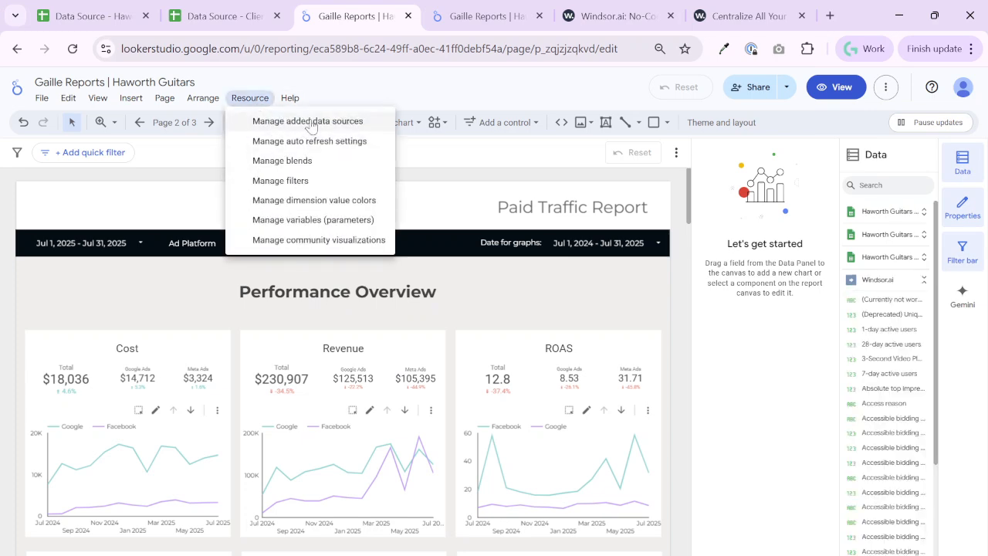
click(308, 119)
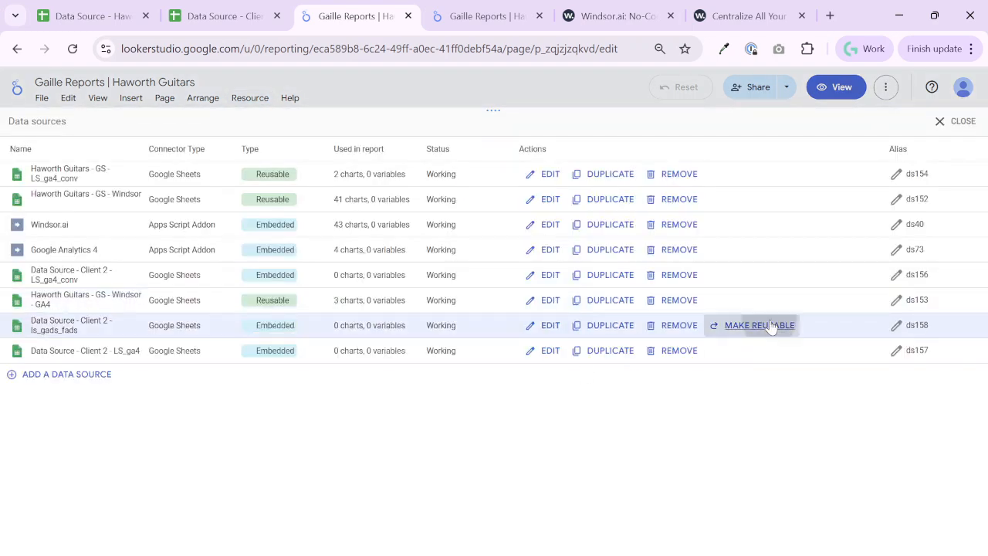
click(730, 325)
click(636, 380)
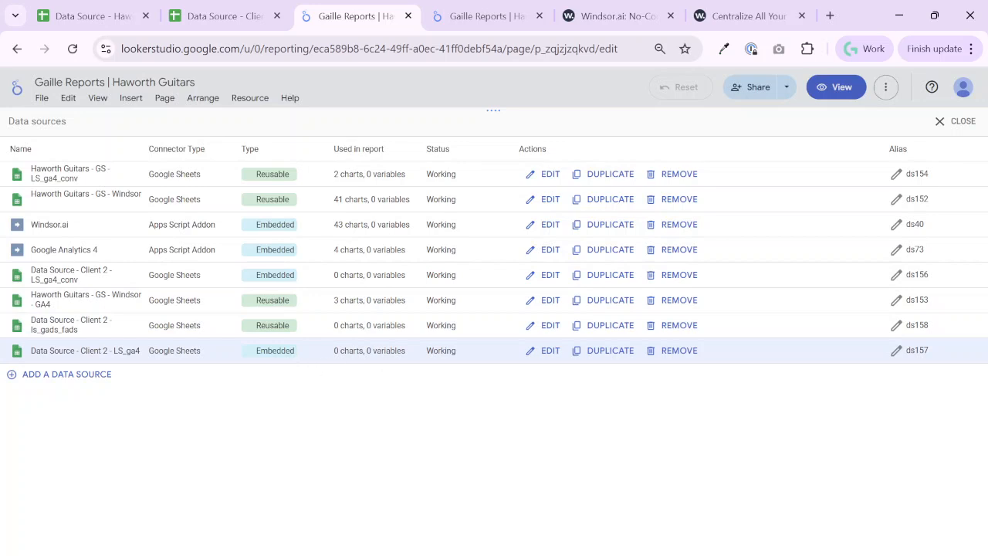
Check the name, scope and field types of the Client 2 LS_ga4 data source
click(550, 351)
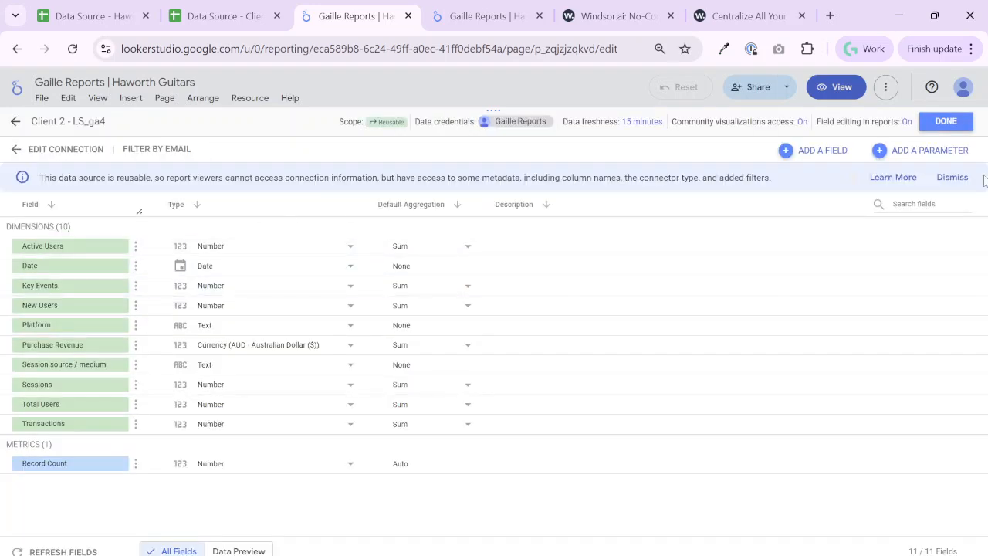
click(945, 124)
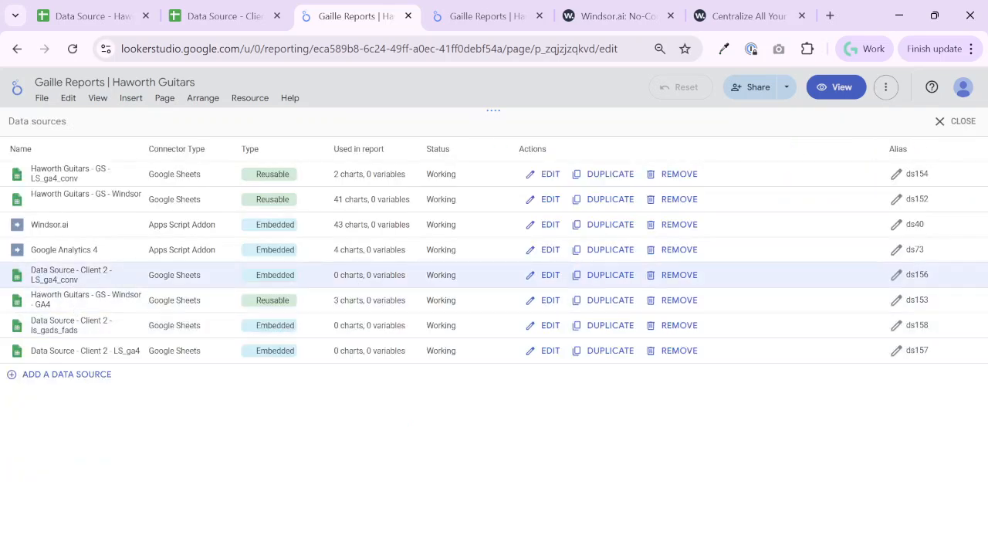
Re-enter the "Client 2 - " prefix in the name of the Client 2 LS_ga4_conv data source and finish editing it
click(526, 277)
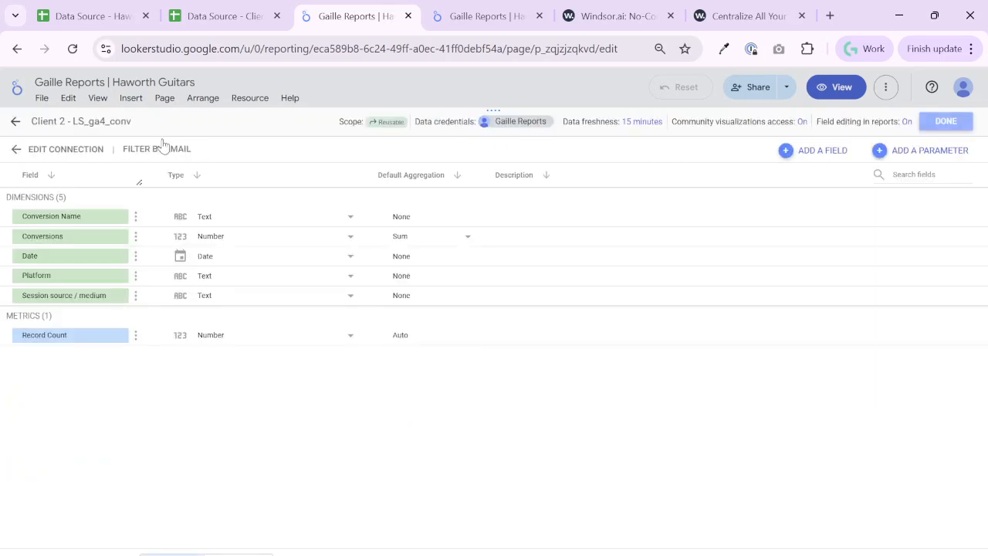
drag(75, 121, 4, 68)
key(BackSpace)
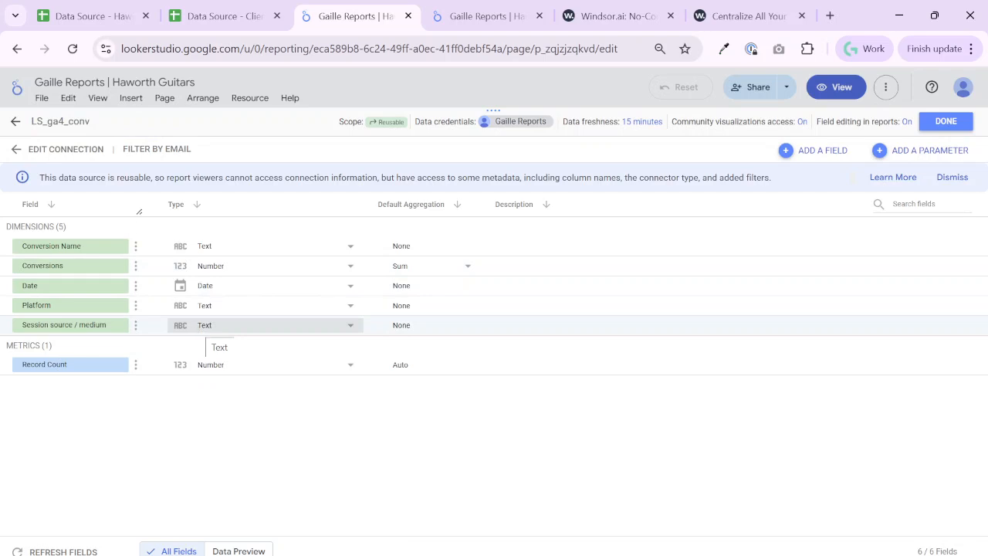
click(31, 121)
text(Client 2 -)
key(shift+Home)
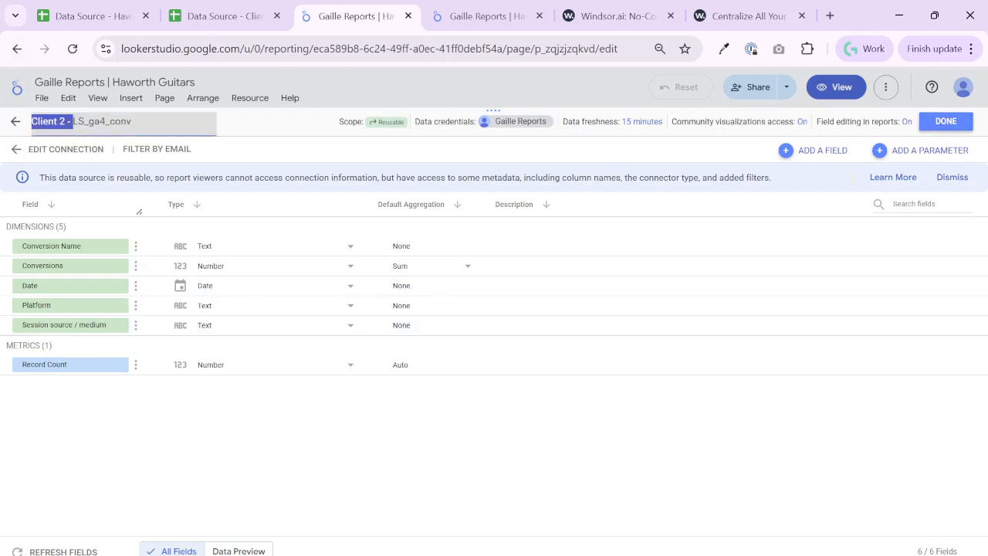
click(945, 125)
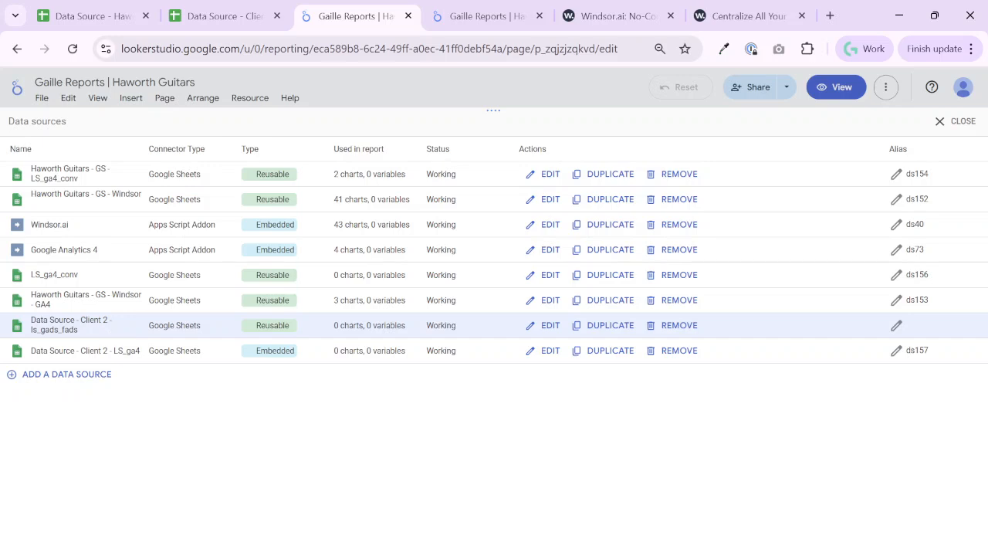
Rename the reusable Data Source - Client 2 - ls_gads_fads source as "Client 2 - ls_gads_fads"
click(546, 325)
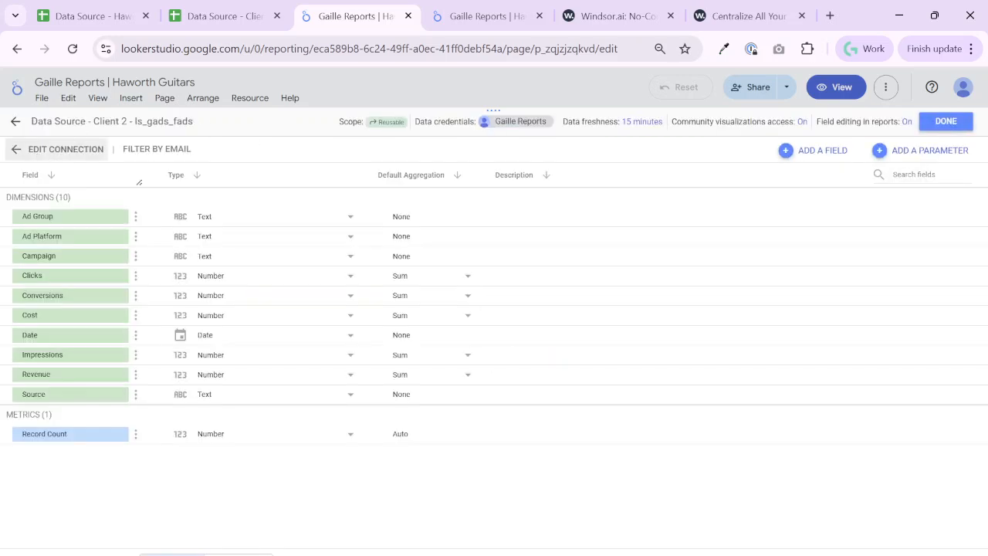
drag(94, 121, 2, 93)
key(BackSpace)
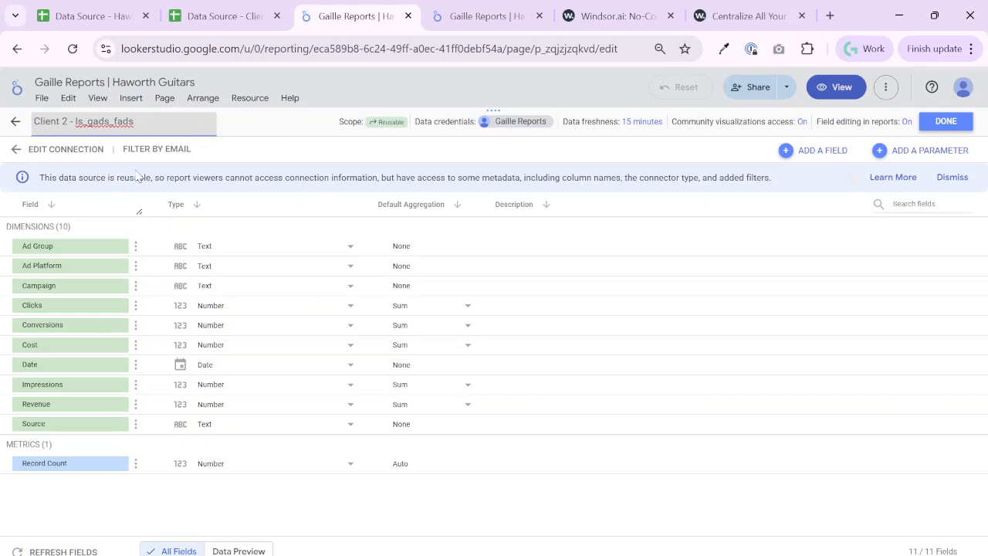
key(Delete)
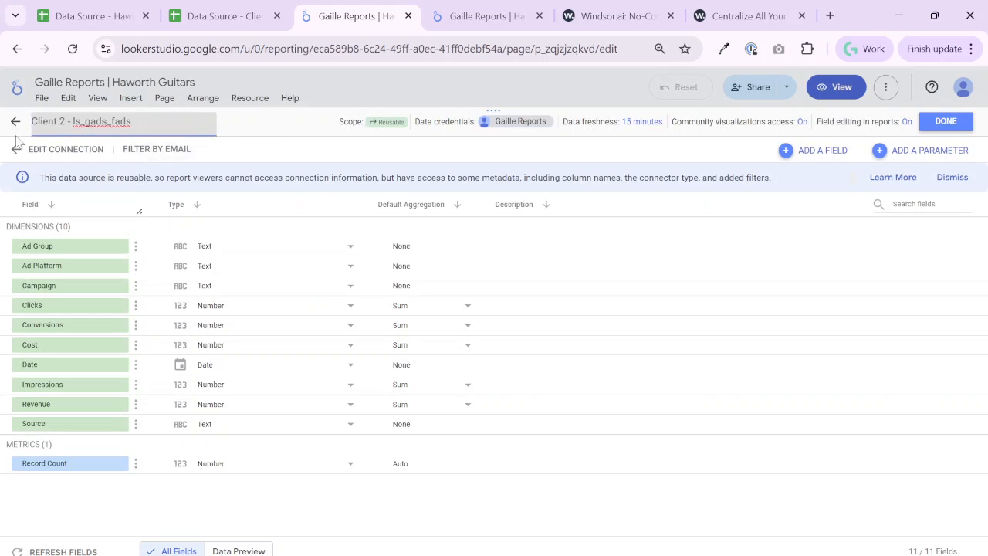
key(Return)
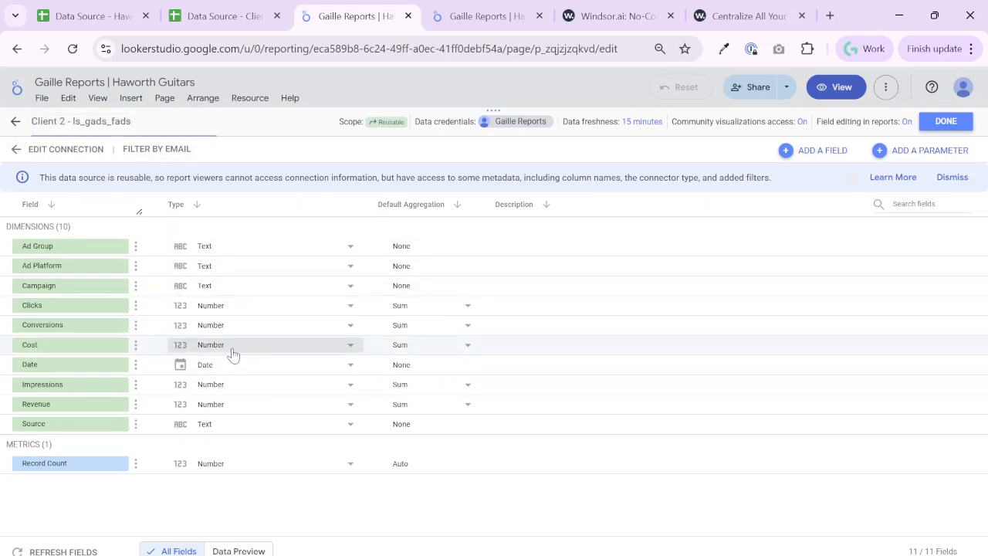
Set the Cost and Revenue fields of the Client 2 - ls_gads_fads source to Australian Dollar currency and finish editing it
click(234, 352)
mouse_move(278, 473)
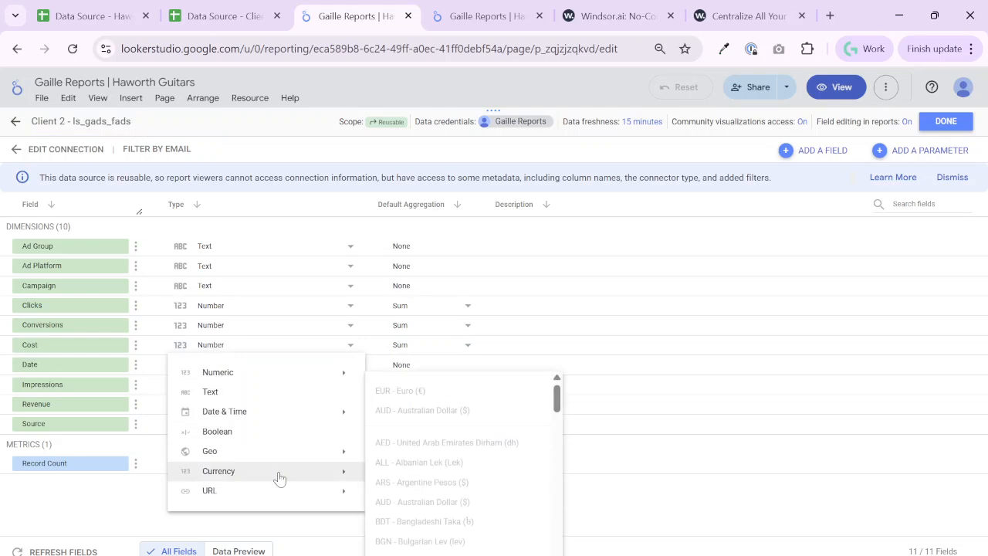
click(422, 410)
click(270, 407)
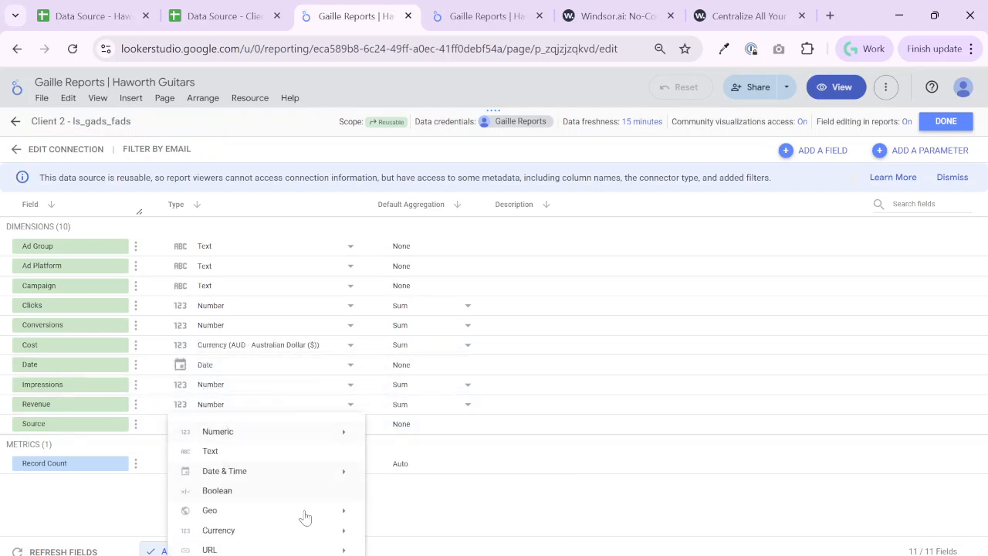
mouse_move(310, 531)
click(448, 409)
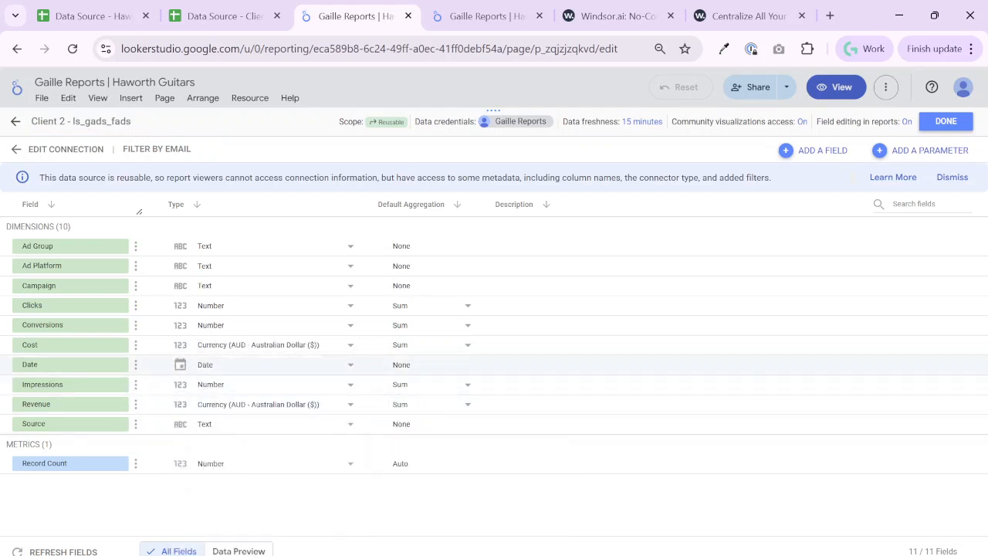
click(950, 123)
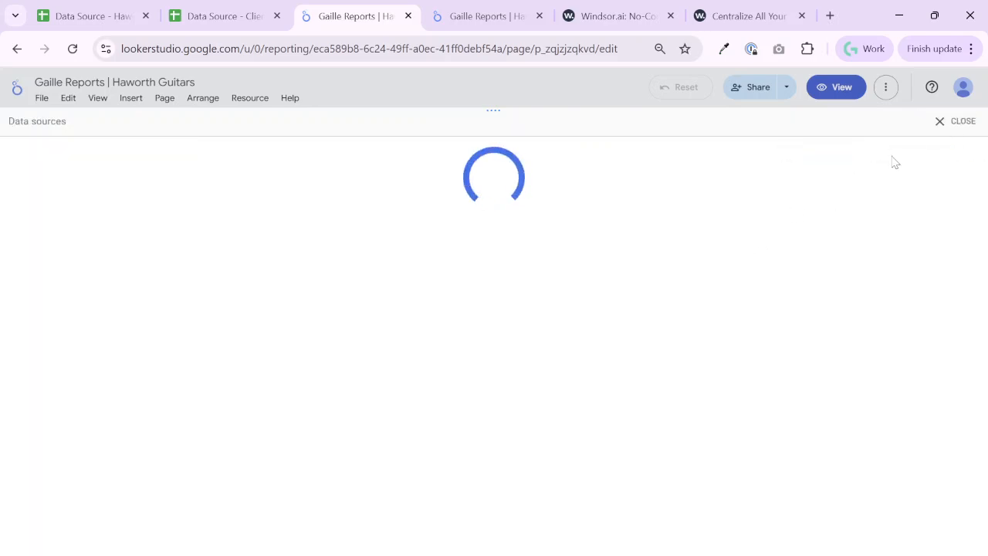
Close the list of added data sources and reload the Looker Studio report
click(953, 121)
click(72, 48)
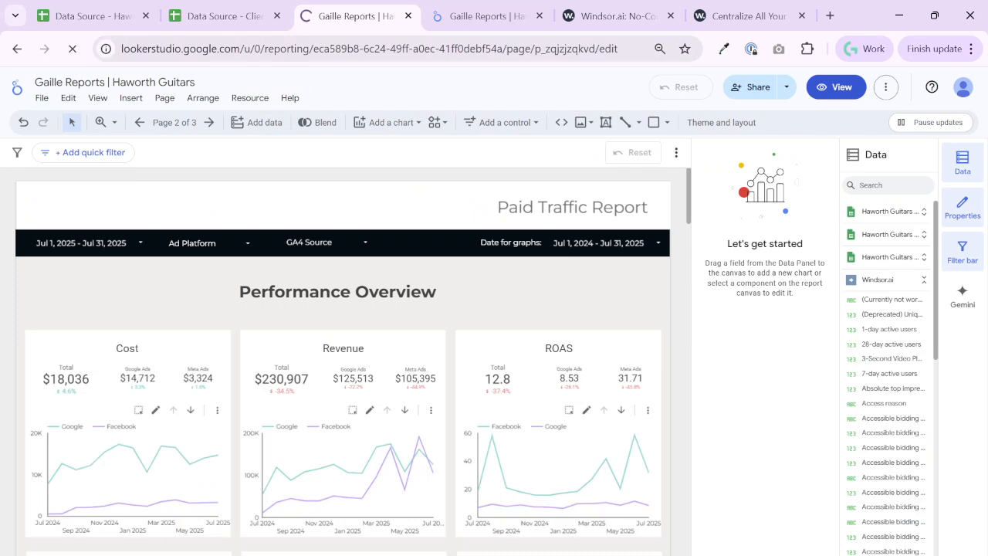
click(224, 16)
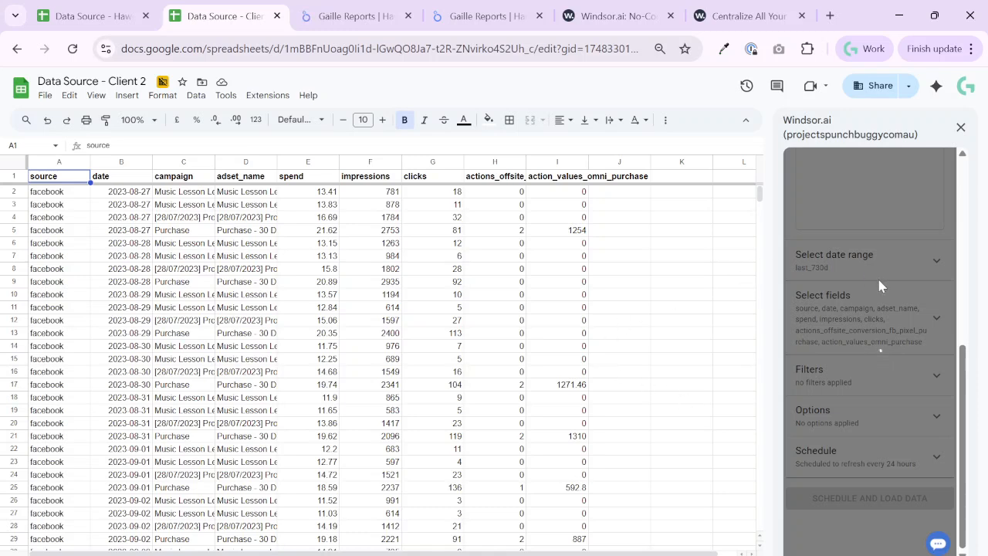
click(402, 11)
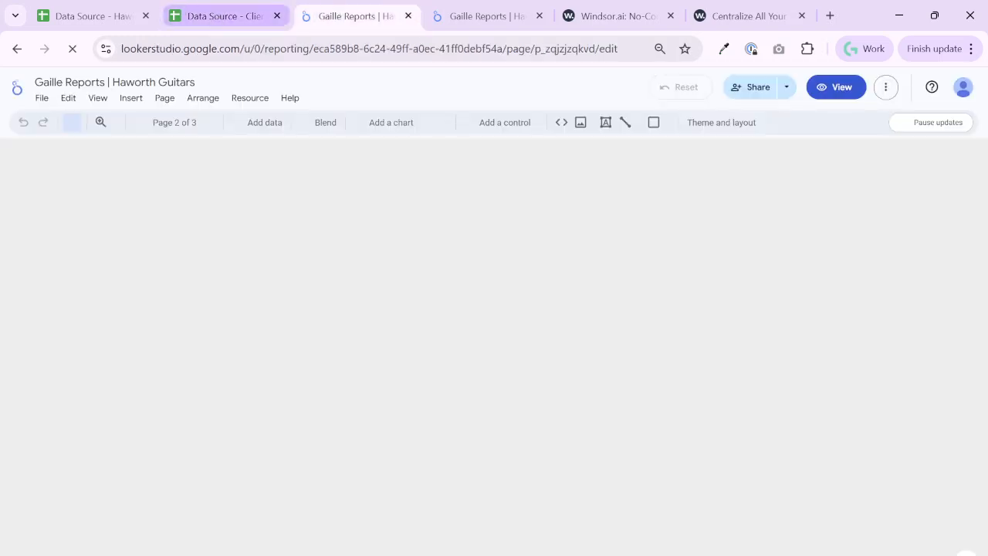
Check the Facebook and combined ads worksheets in the Data Source - Client 2 spreadsheet, then return to the Looker Studio report
click(224, 16)
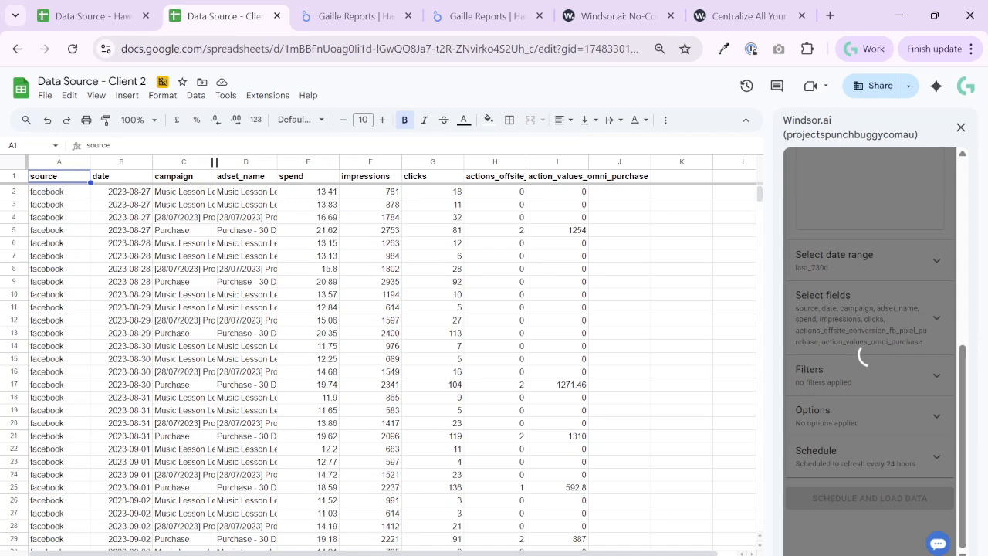
click(193, 555)
scroll(227, 319, down, 8)
scroll(228, 319, up, 9)
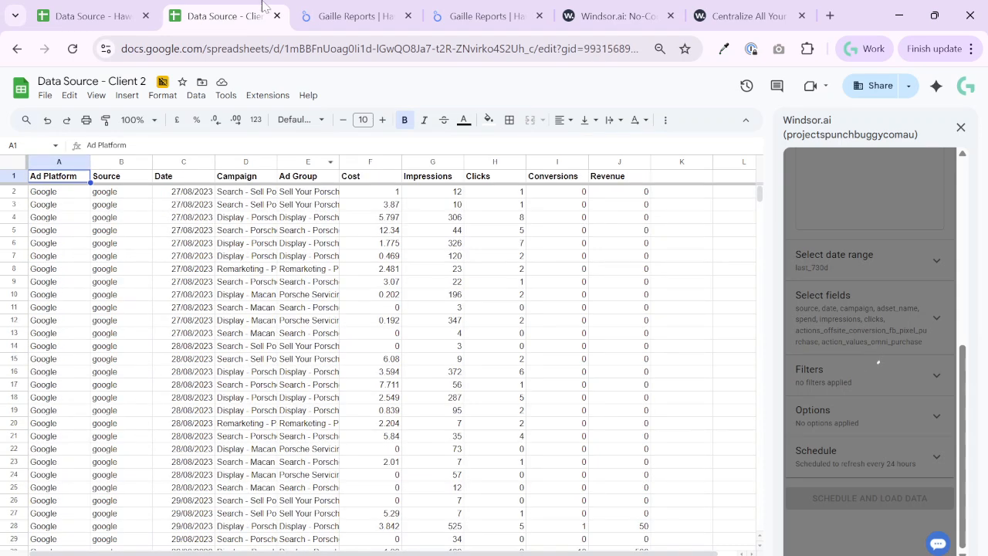
click(350, 12)
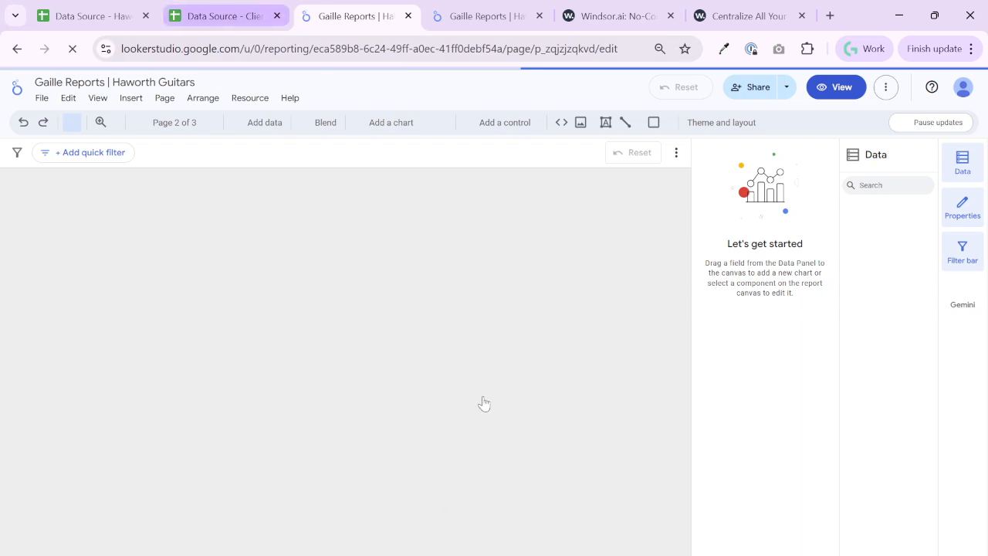
key(ctrl+shift+Tab)
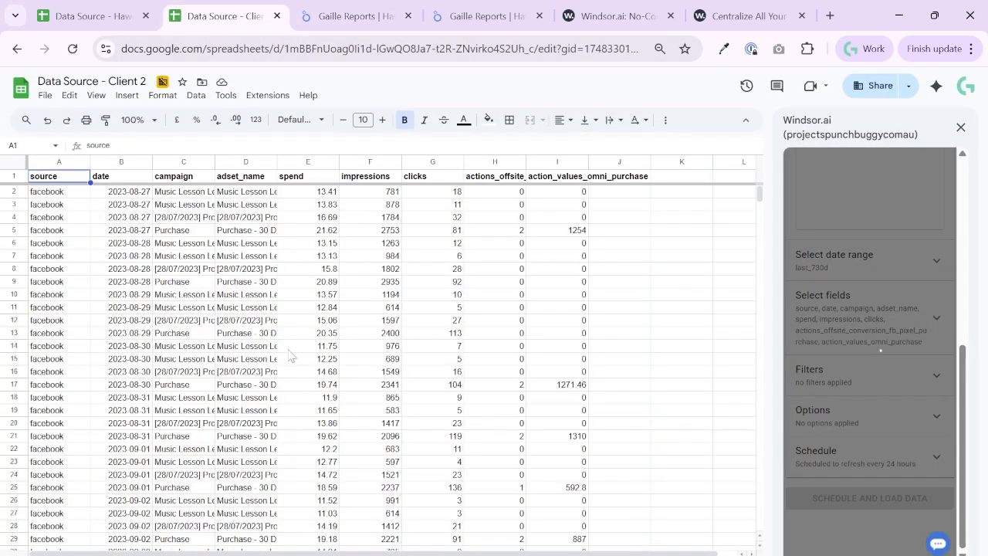
click(352, 15)
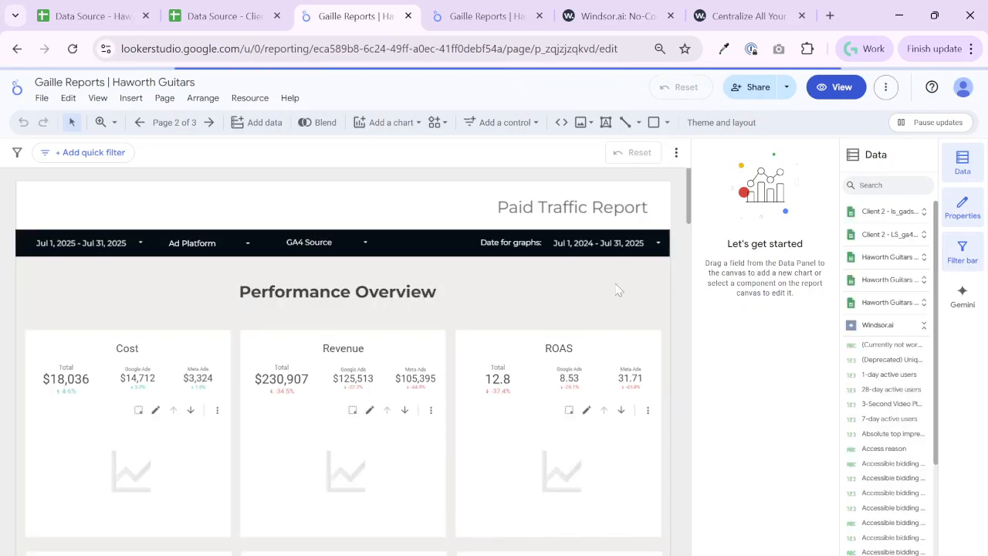
Review the names, types and status of the Client 2 sources in the report's added data sources
click(249, 97)
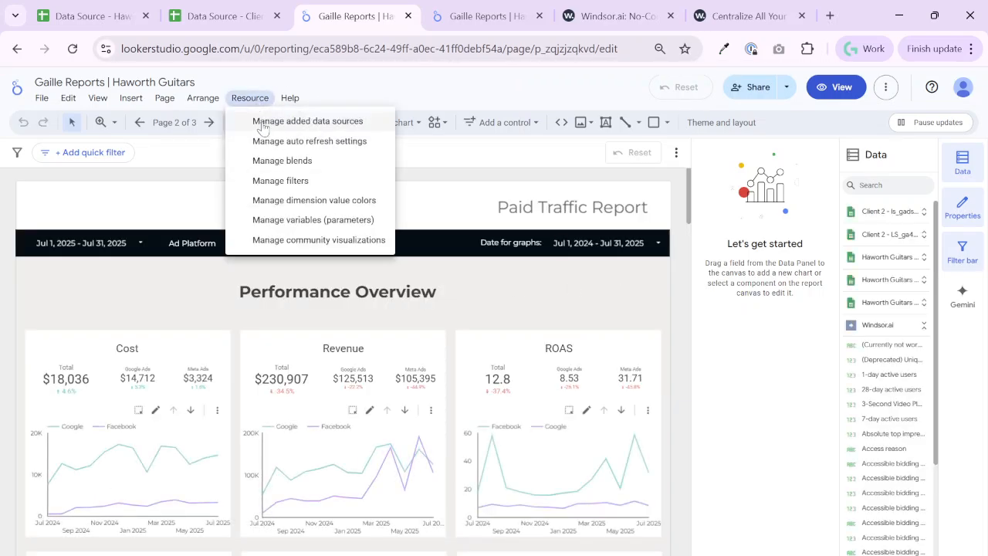
click(258, 122)
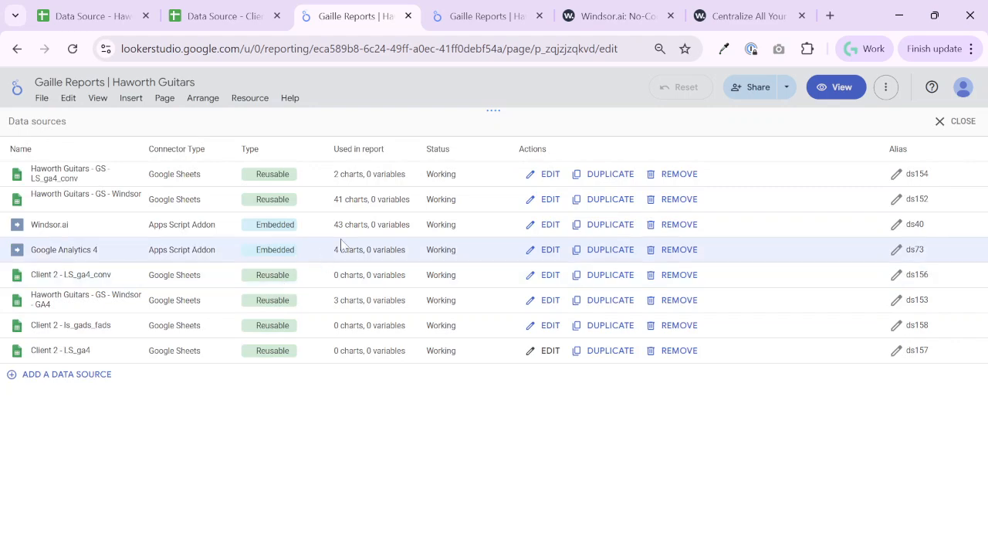
click(959, 121)
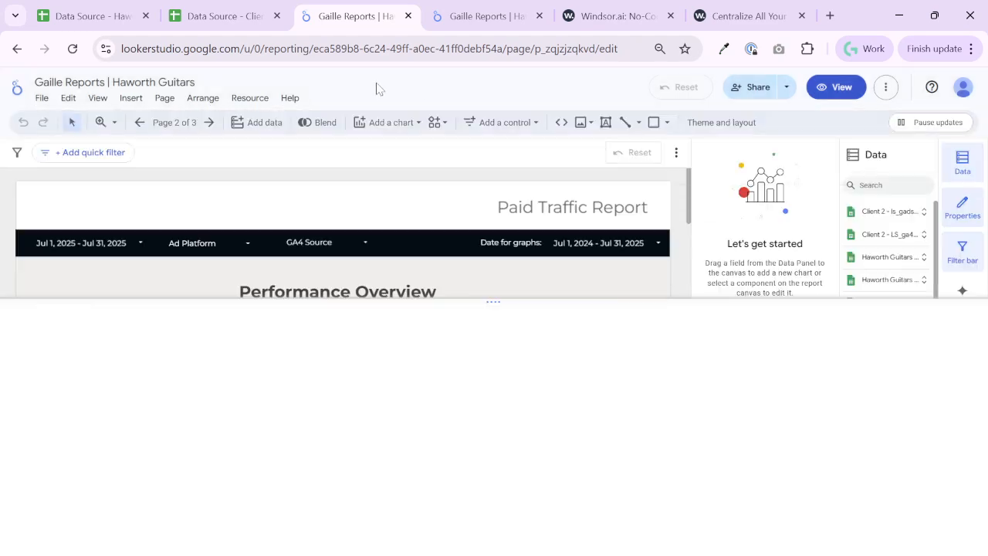
key(ctrl+shift+Tab)
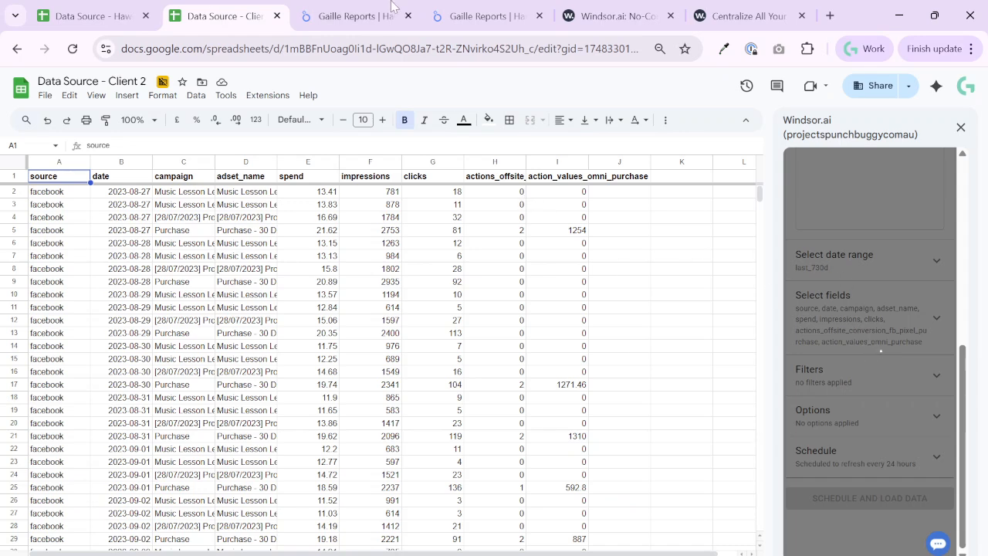
click(482, 14)
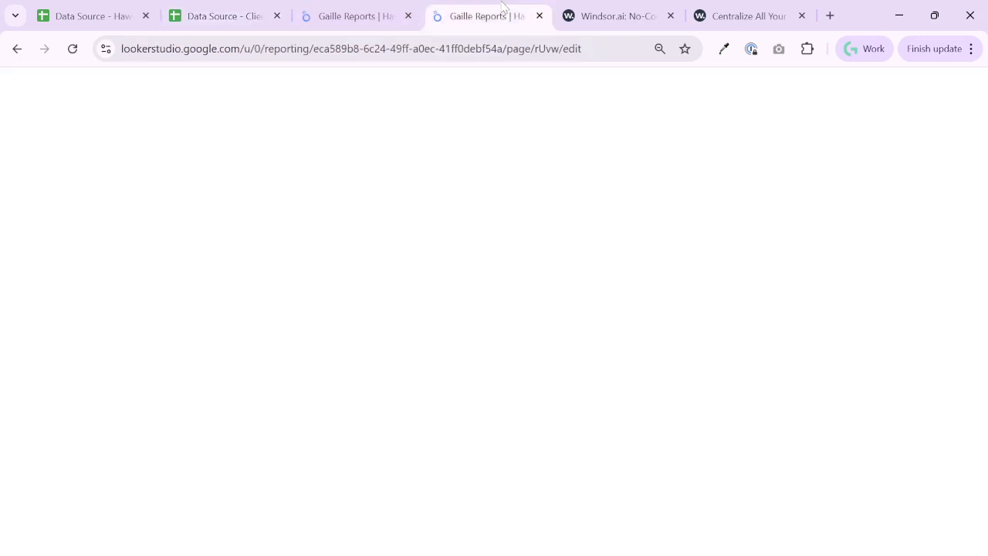
click(887, 88)
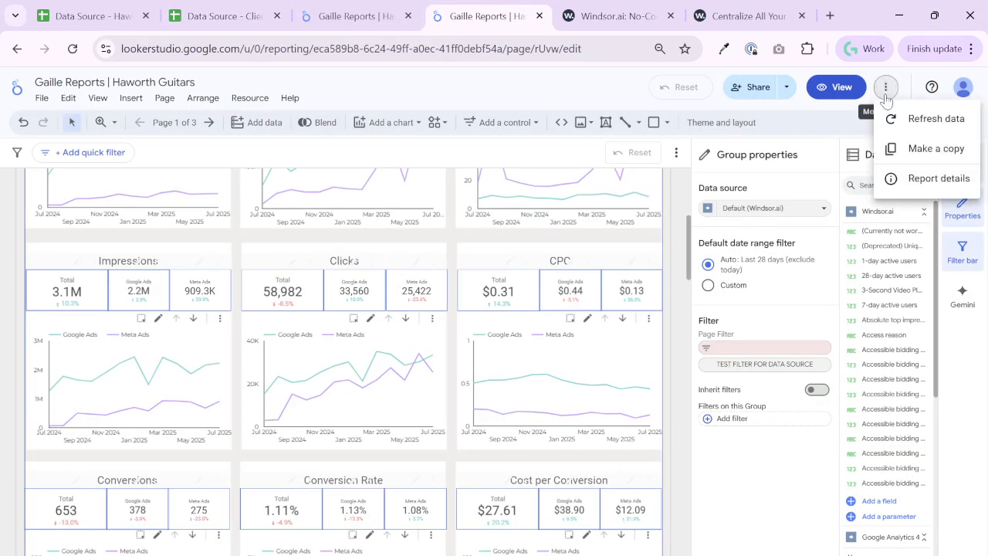
click(938, 151)
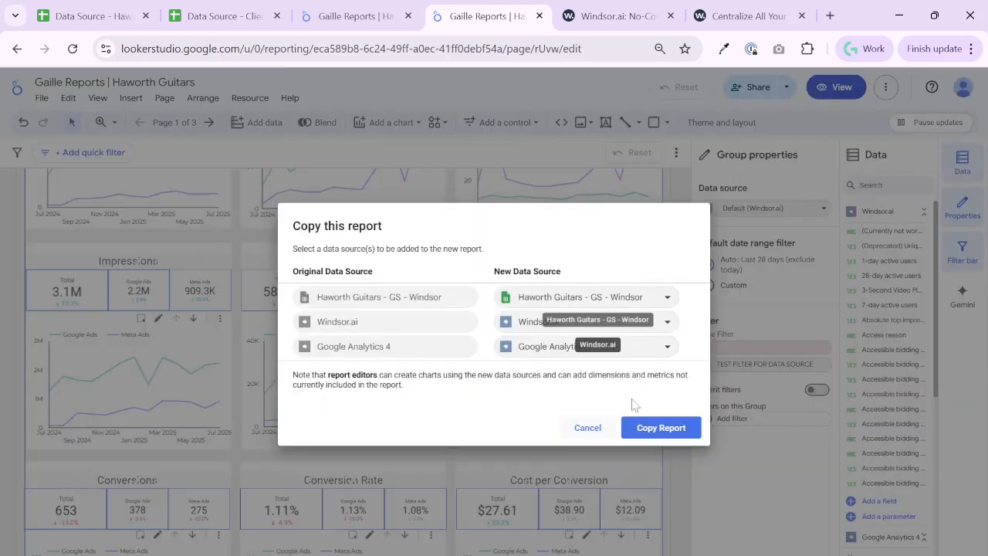
click(589, 428)
key(ctrl+shift+Tab)
click(540, 16)
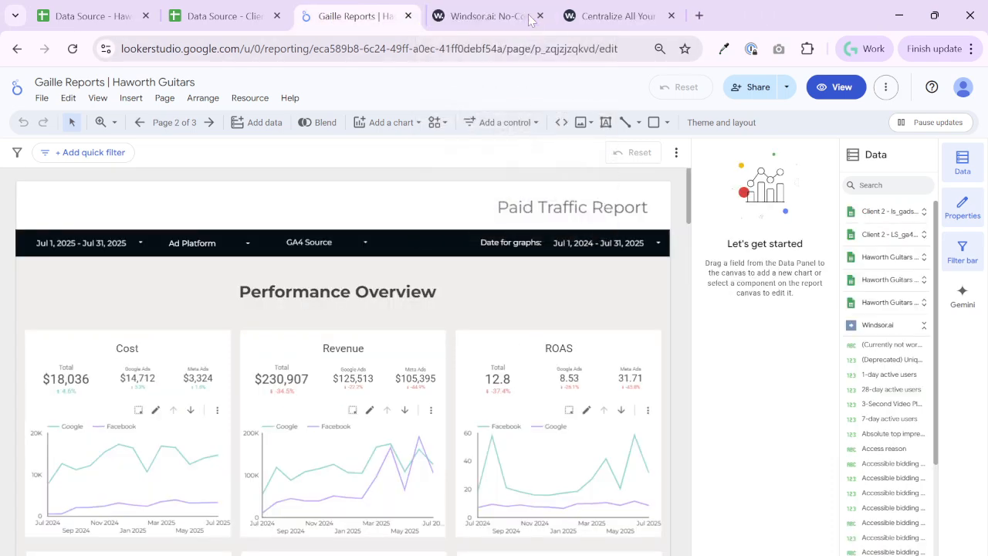
Start a copy of the report and replace Haworth Guitars - GS - LS_ga4_conv with Client 2 - LS_ga4_conv as the new data source
click(885, 88)
click(898, 148)
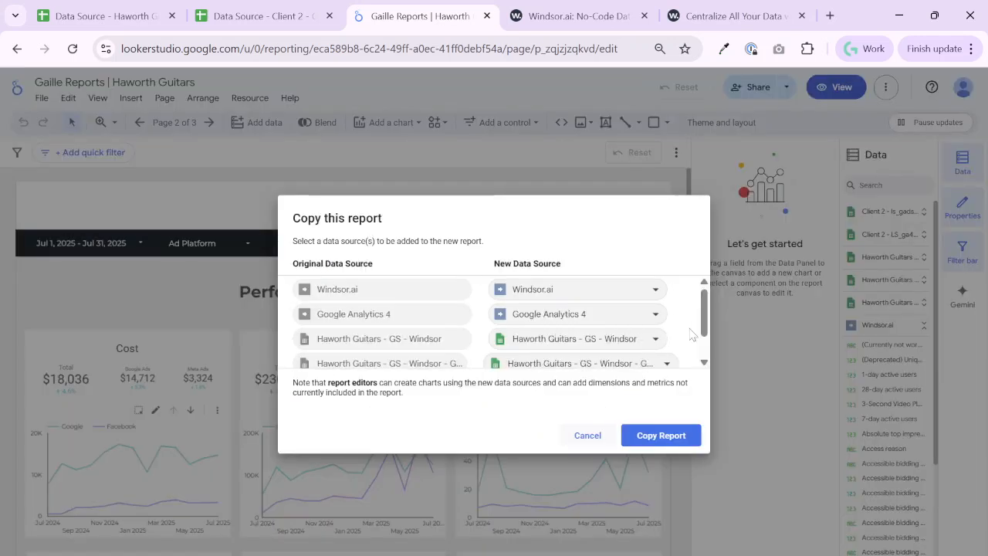
scroll(506, 346, down, 1)
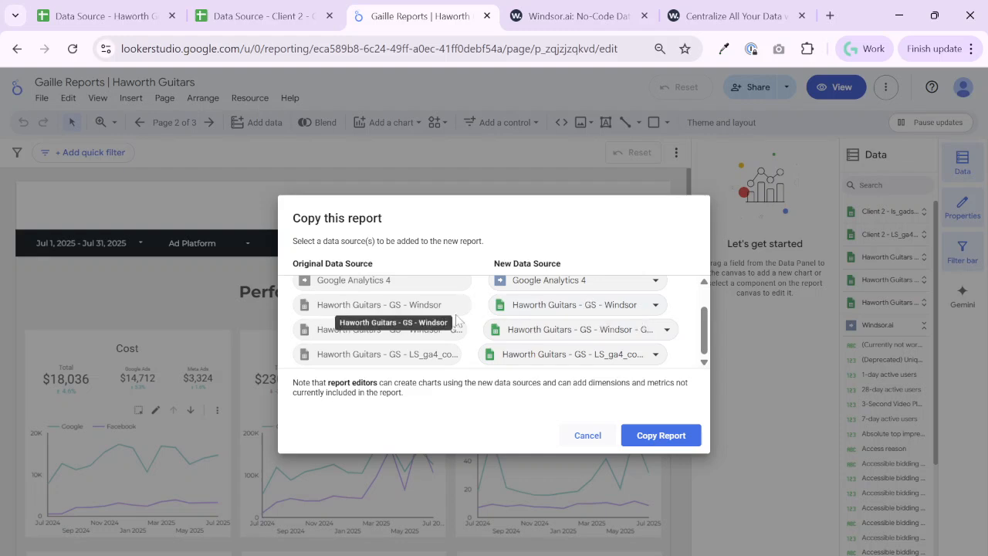
click(514, 307)
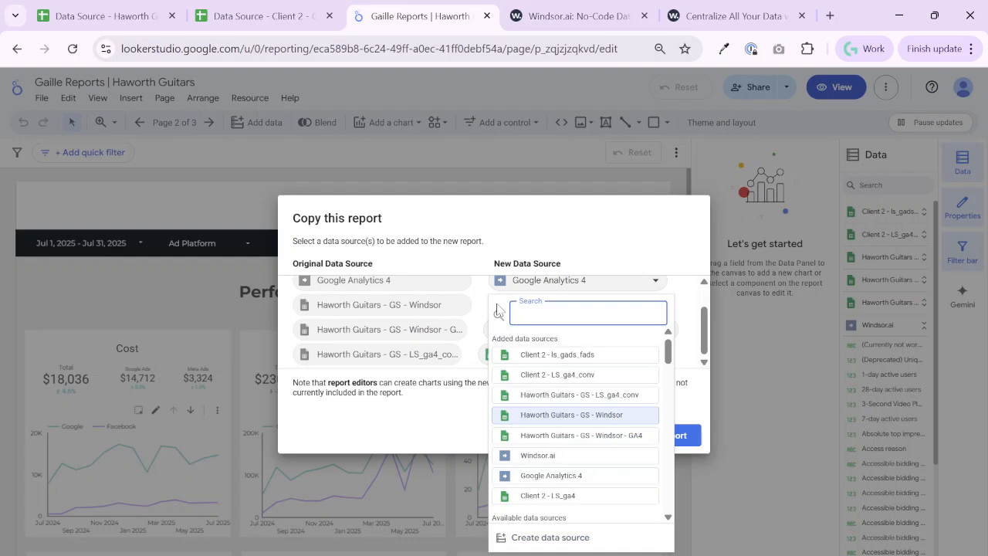
click(447, 311)
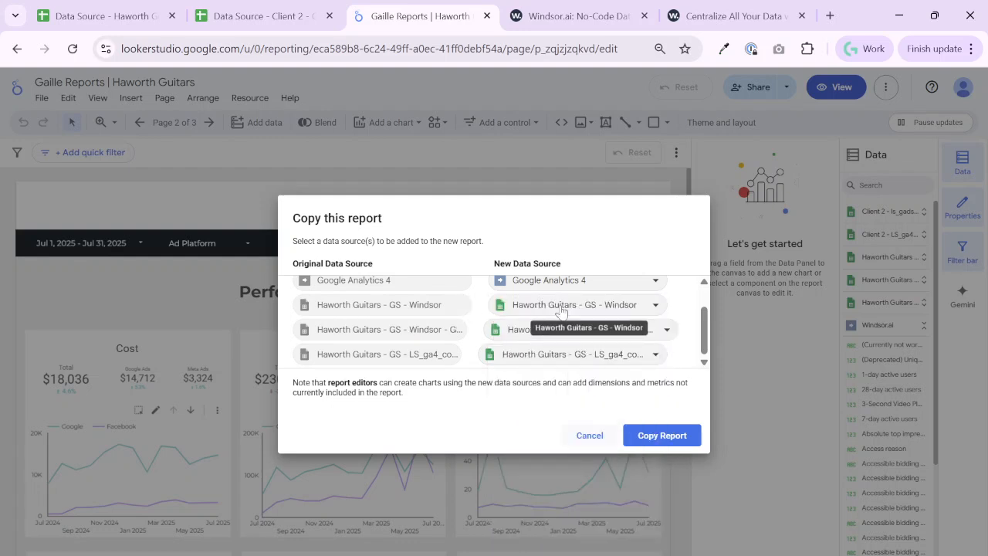
click(603, 360)
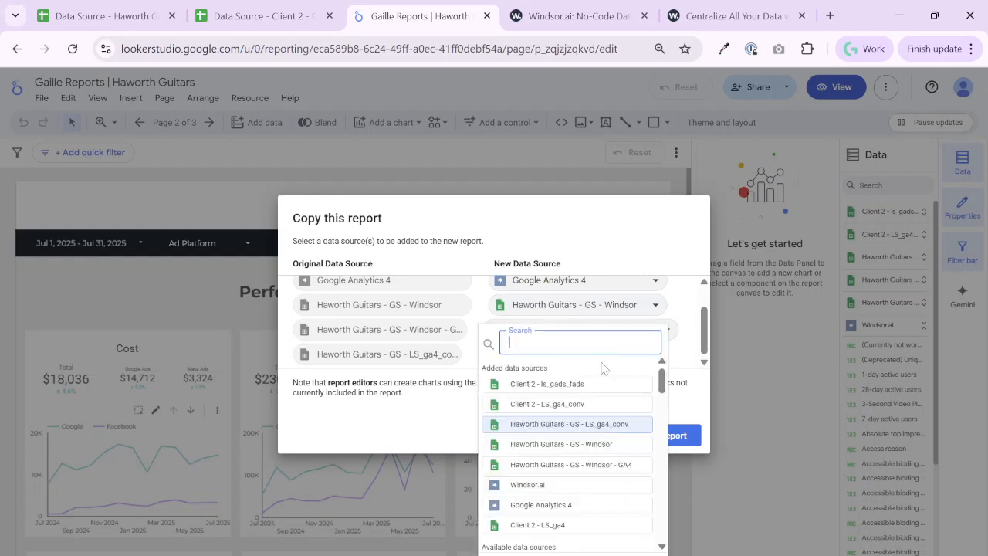
click(555, 408)
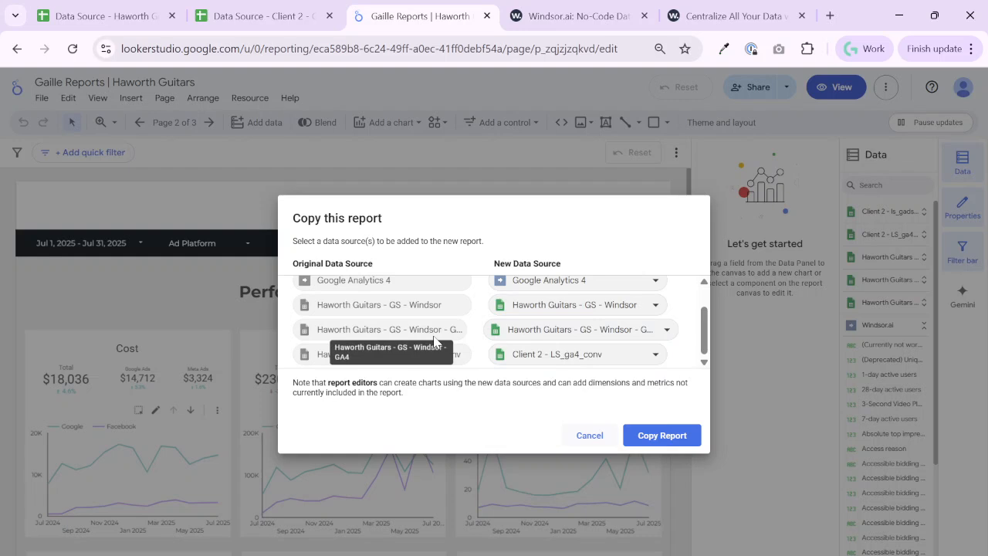
Map Haworth Guitars - GS - Windsor - GA4 to Client 2 - LS_ga4 and Haworth Guitars - GS - Windsor to Client 2 - ls_gads_fads, and copy the report
click(544, 332)
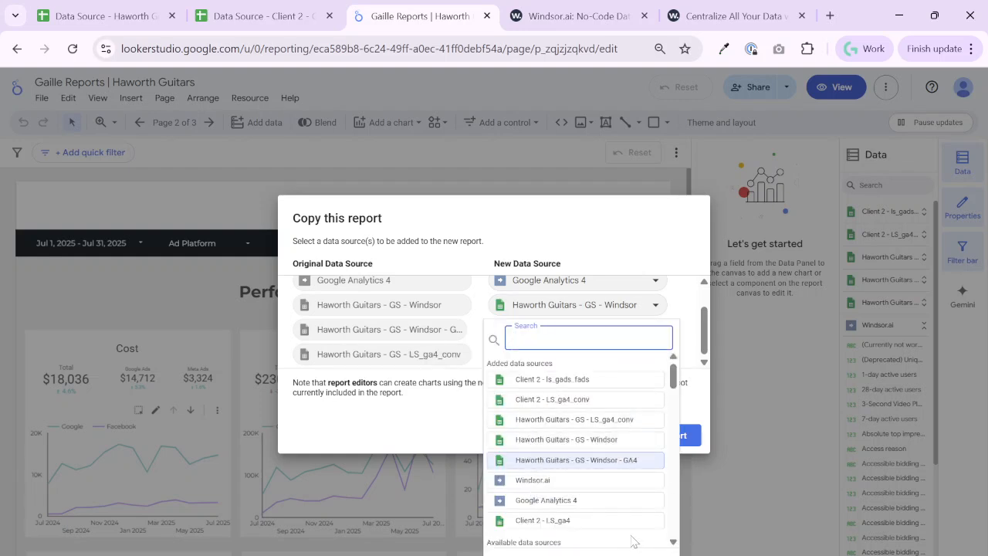
click(545, 521)
click(574, 307)
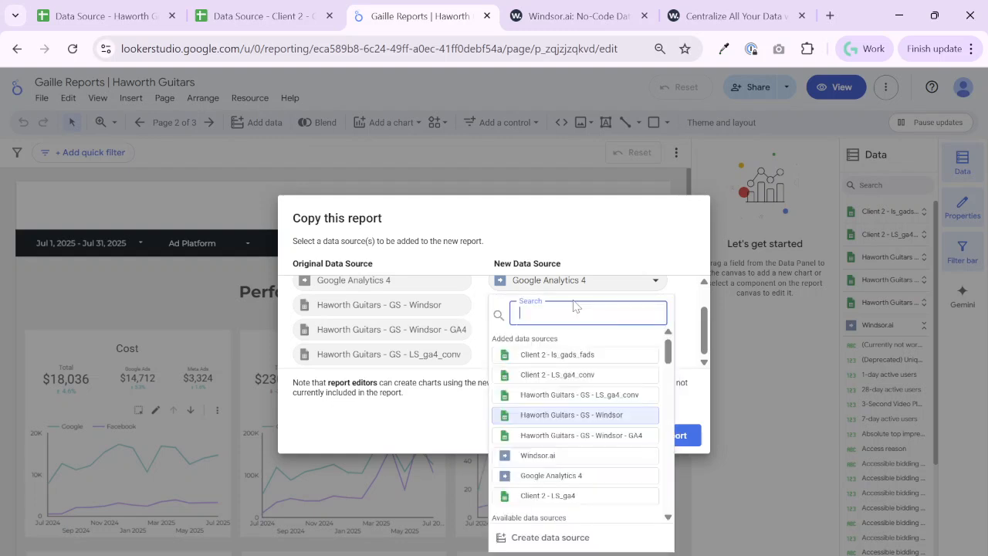
click(589, 356)
click(670, 439)
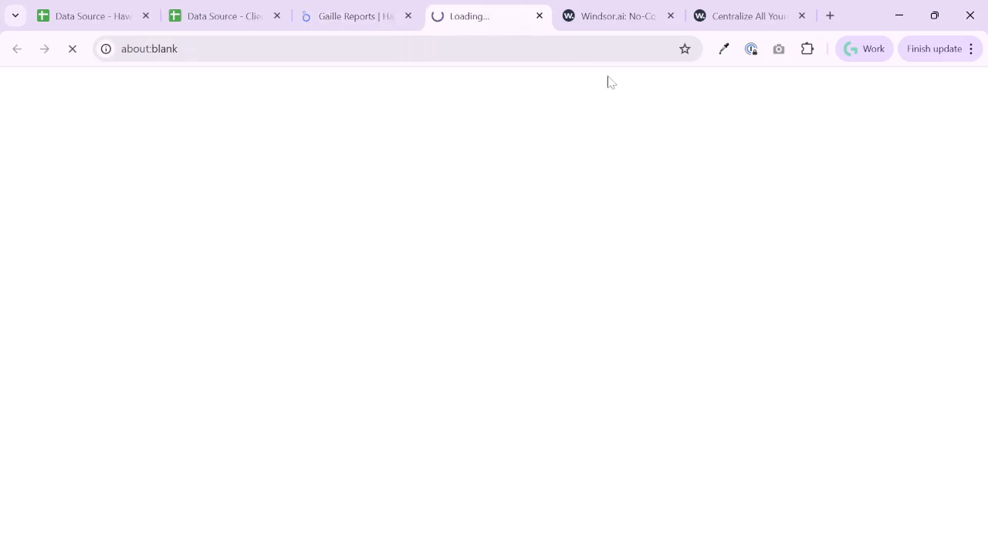
Switch to the Data Source - Client 2 spreadsheet and check the loaded Facebook campaigns against the accounts selected in Windsor.ai
click(235, 15)
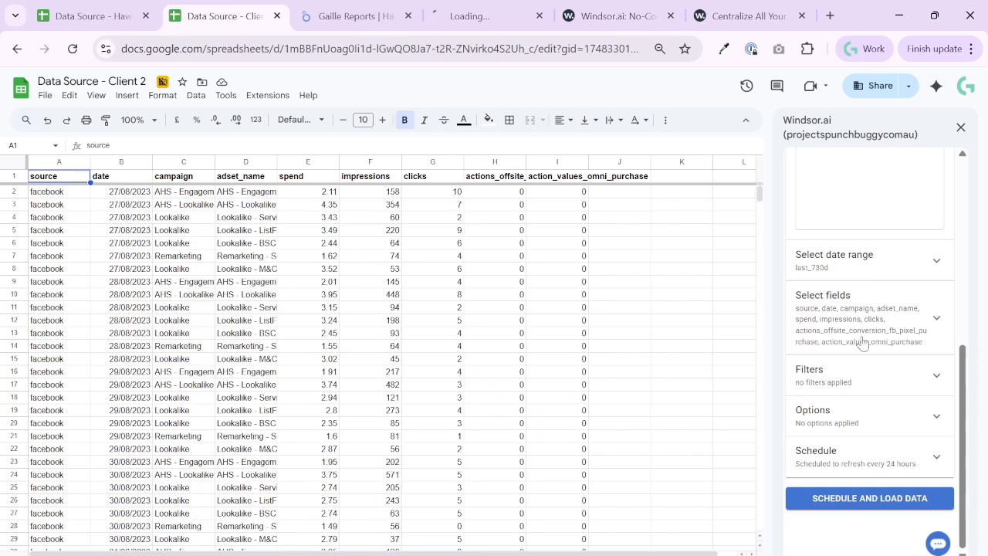
scroll(861, 309, up, 3)
click(189, 257)
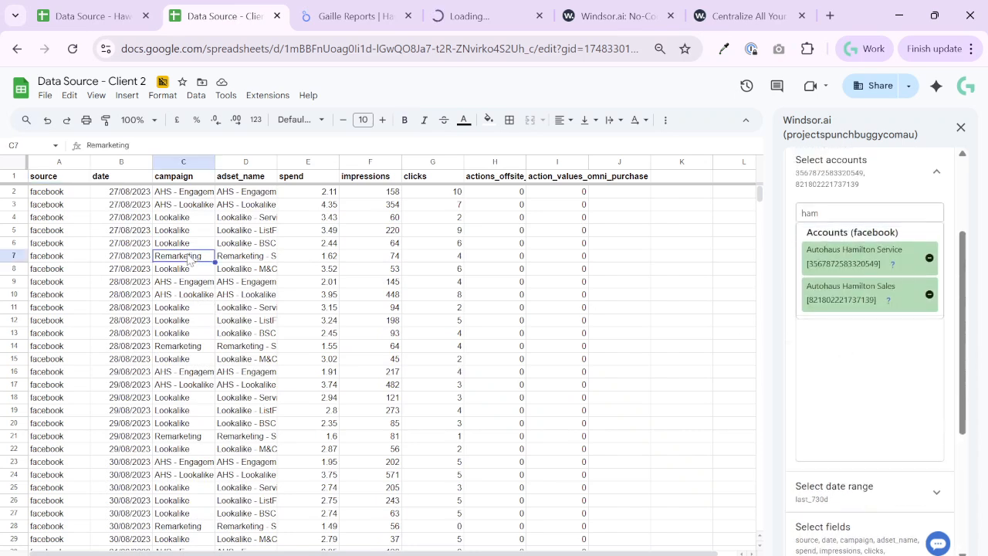
Close the Windsor.ai sidebar and check the GA4 data loaded in the Data Source - Client 2 spreadsheet
click(961, 133)
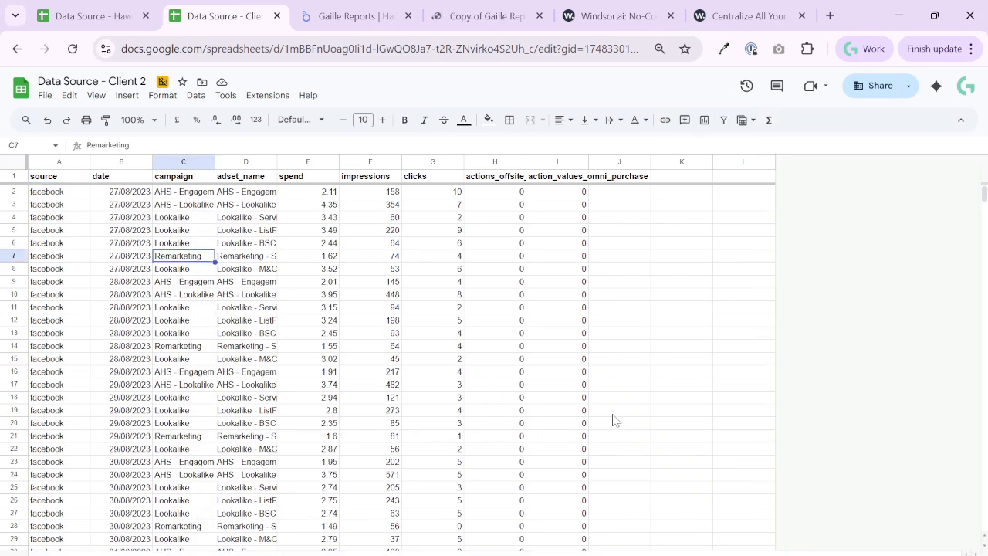
click(203, 553)
scroll(338, 306, down, 5)
scroll(330, 353, up, 5)
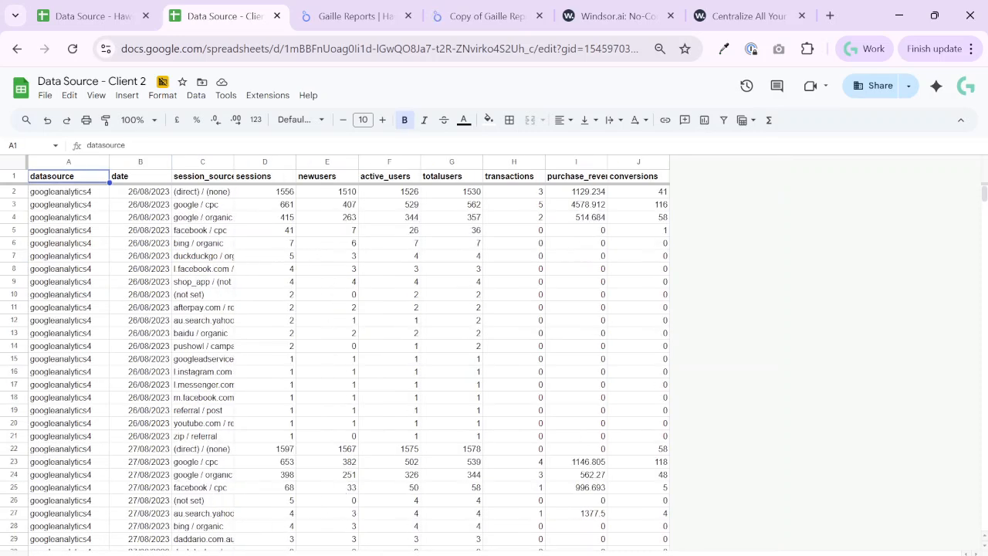
Switch to the copied Haworth Guitars report, dismiss the connector authorization requests and delete the Direct Connector page
click(475, 17)
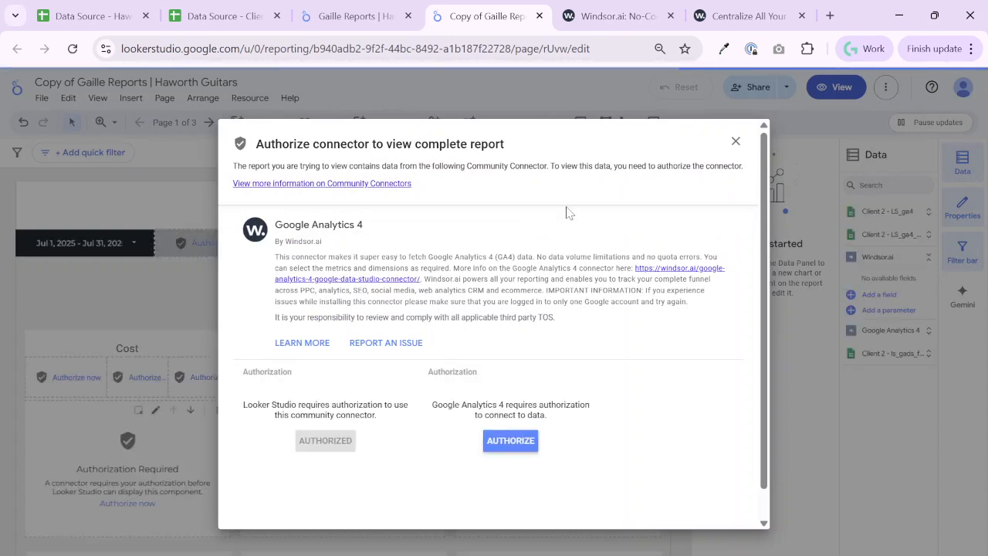
click(738, 142)
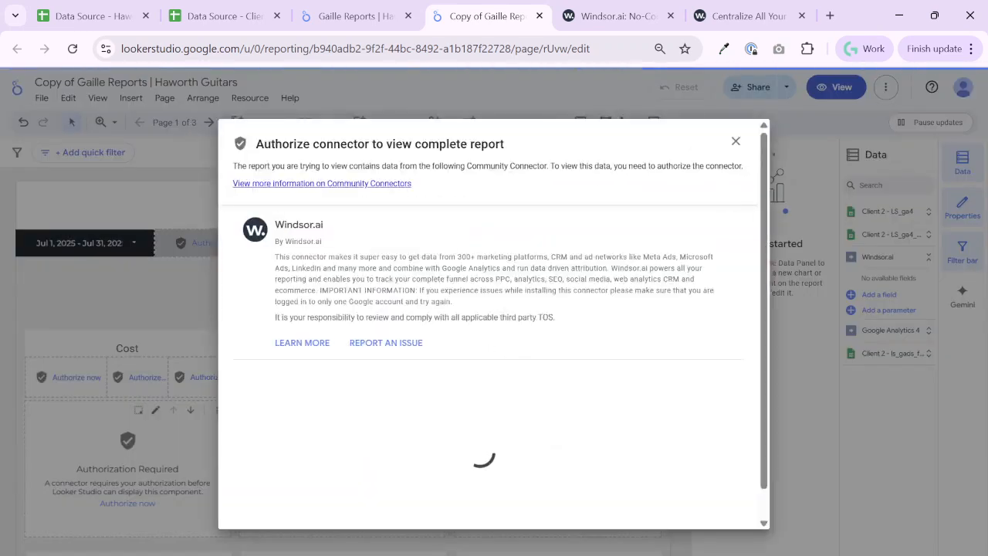
click(741, 201)
click(174, 122)
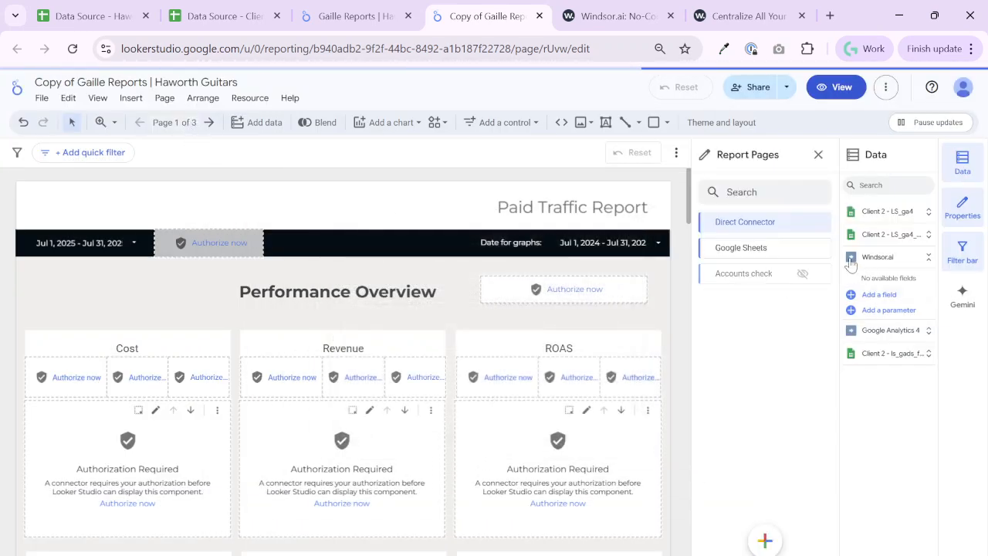
click(820, 223)
click(763, 155)
click(736, 142)
click(821, 223)
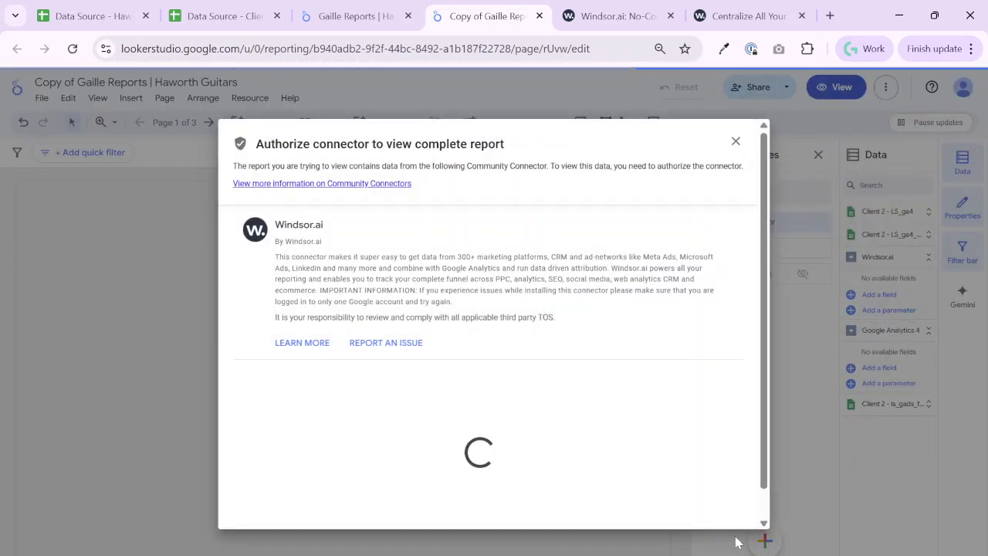
click(736, 143)
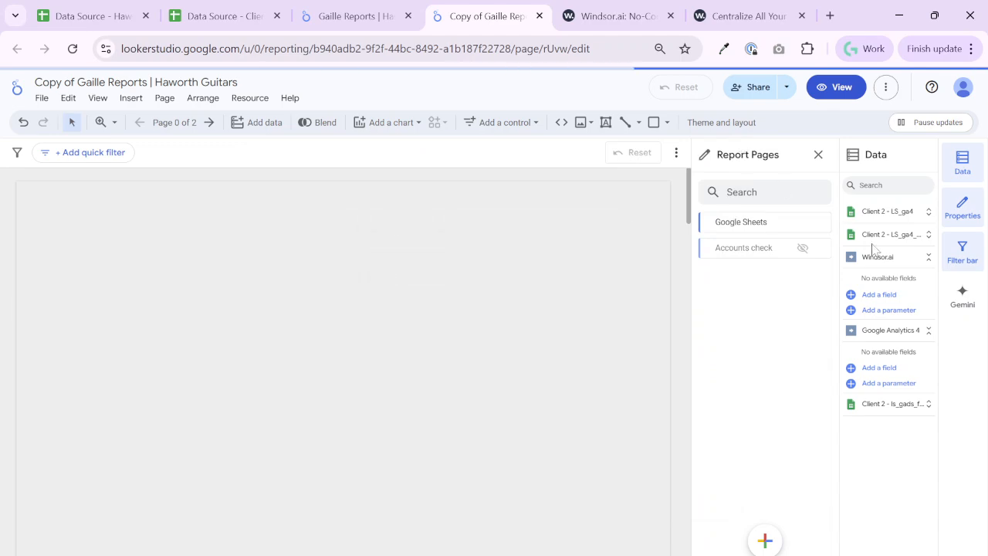
Delete the Accounts check page from the report and dismiss the remaining connector authorization requests
click(736, 142)
click(820, 248)
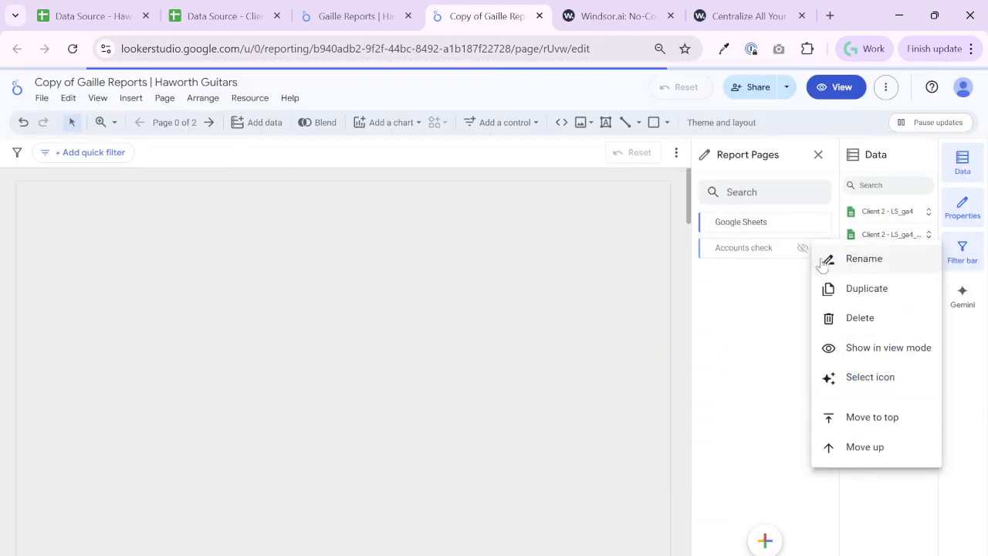
click(857, 317)
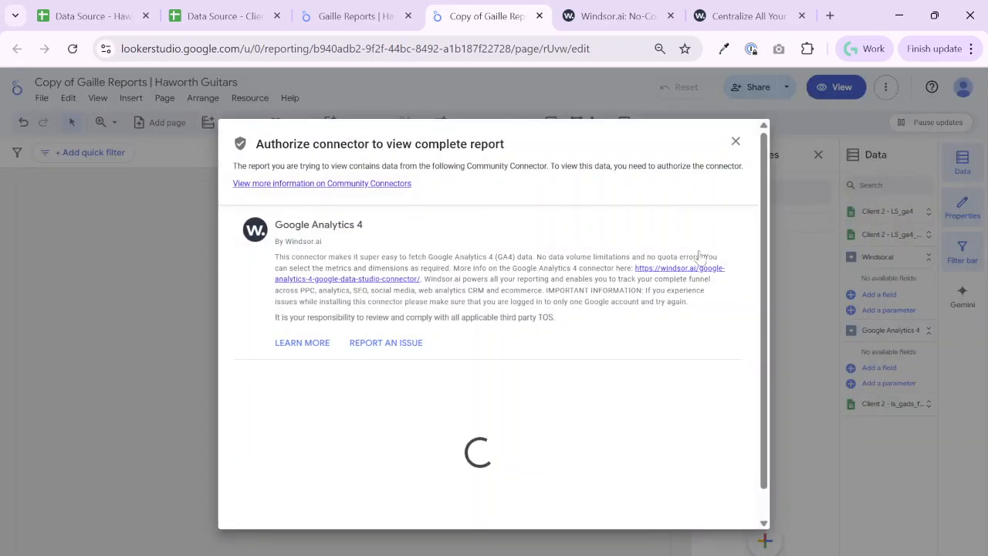
click(736, 143)
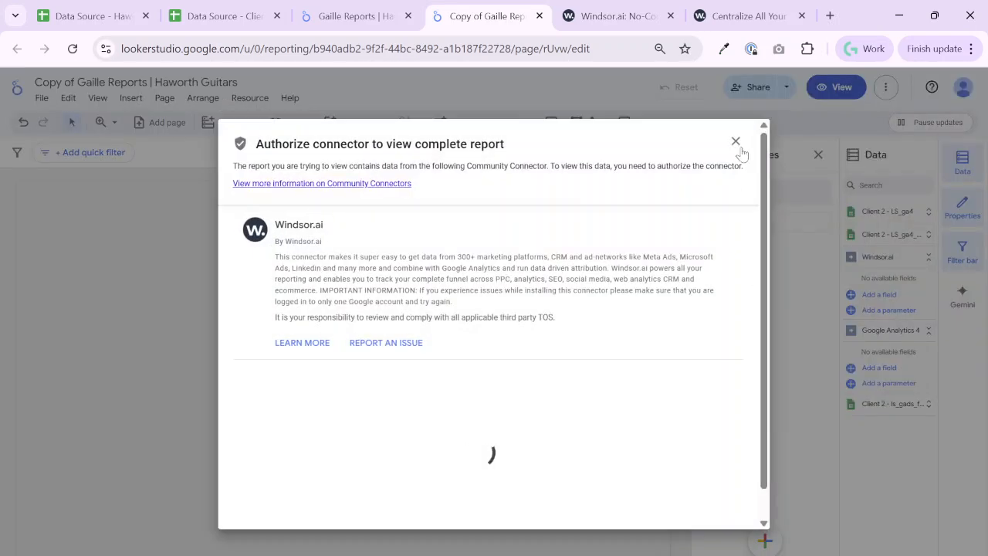
click(736, 142)
Remove the embedded Windsor.ai connector from the report's added data sources, dismissing the authorization requests
click(250, 97)
click(269, 122)
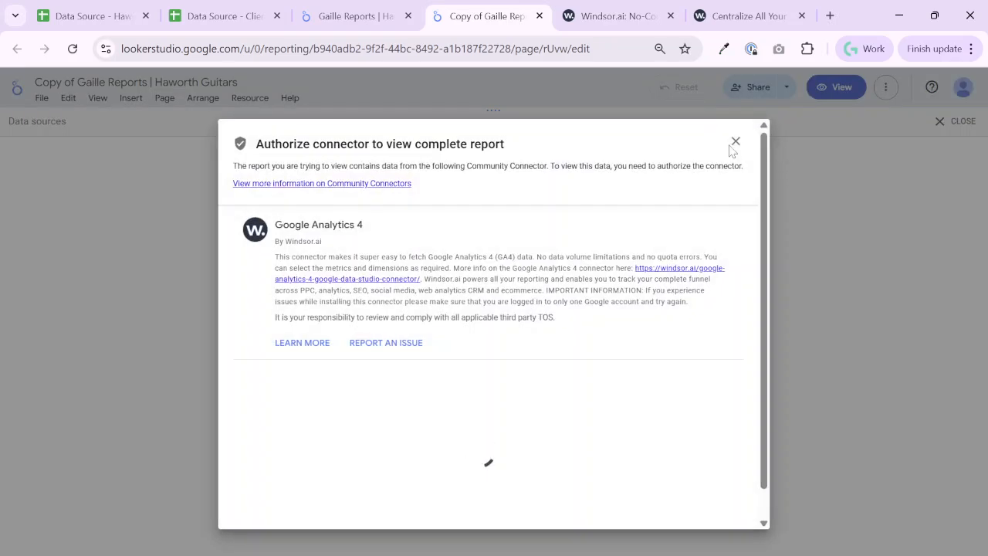
click(735, 143)
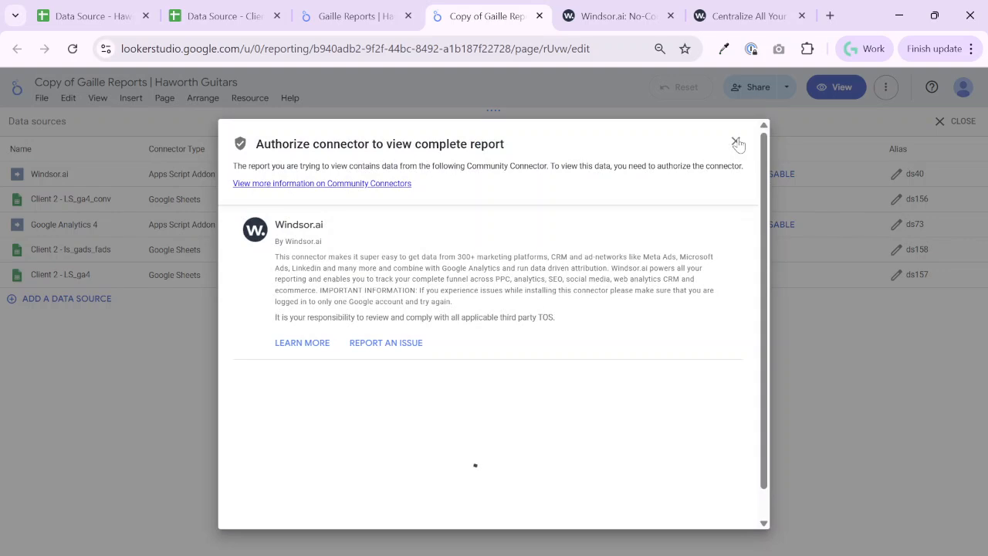
click(737, 143)
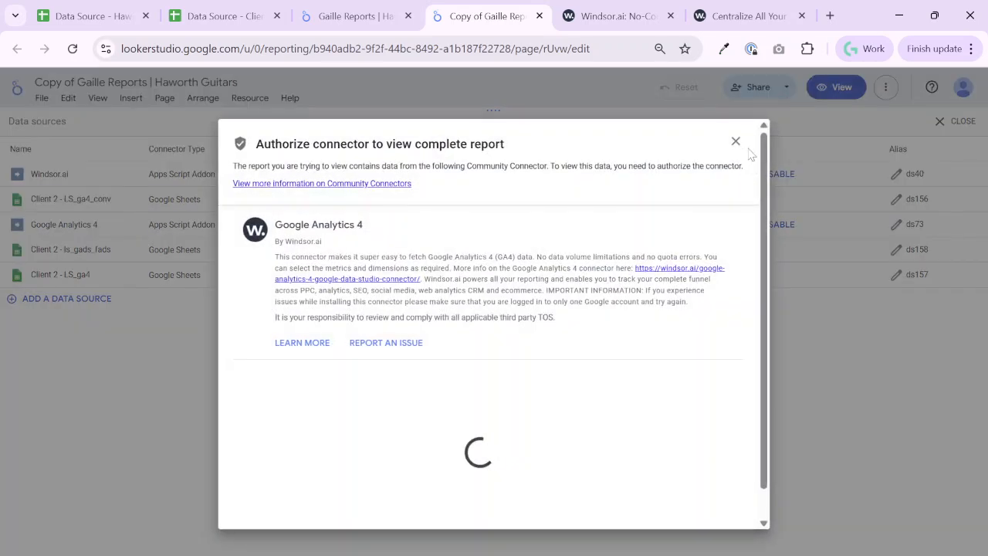
click(736, 143)
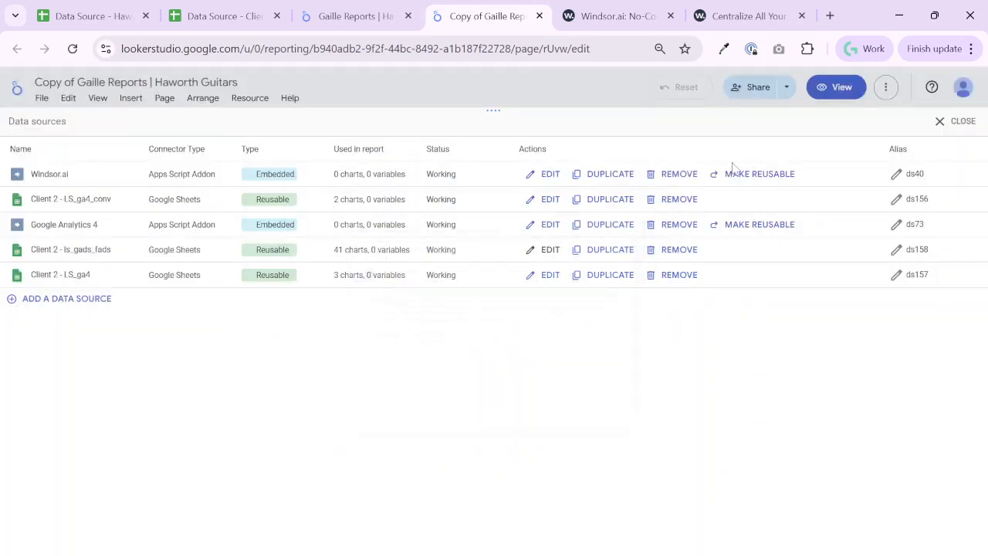
click(664, 174)
click(595, 395)
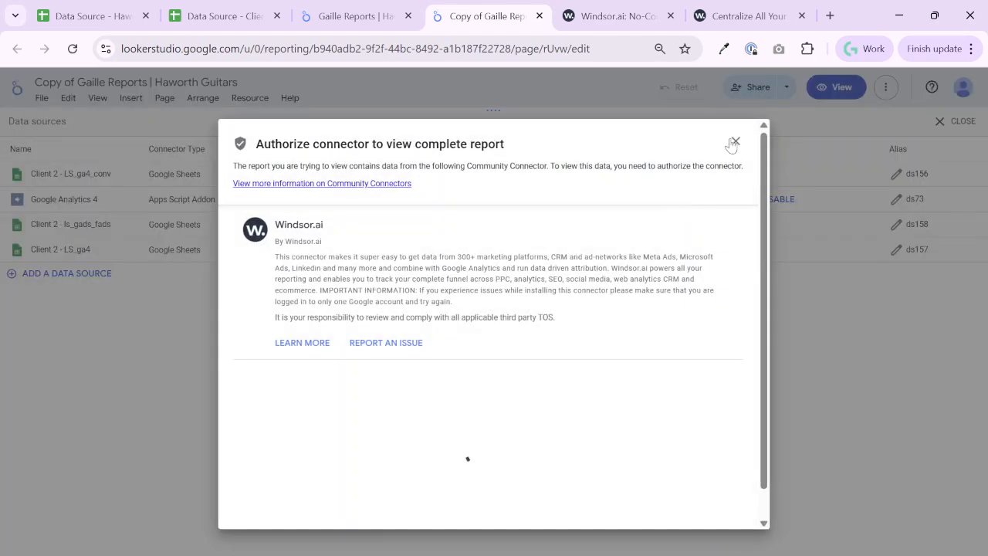
Remove the embedded Google Analytics 4 source from the report and close the data source management view
click(734, 144)
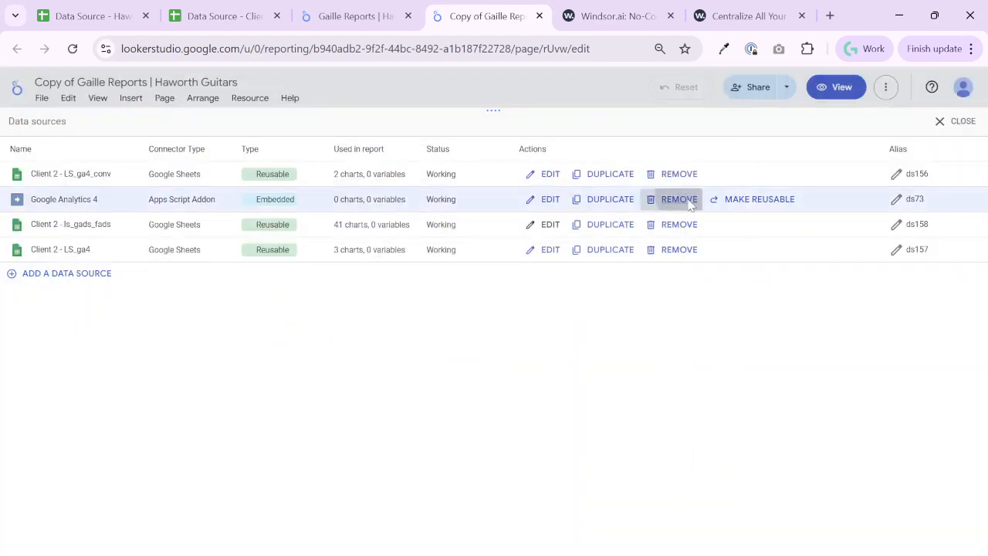
click(690, 203)
click(586, 386)
click(669, 199)
click(611, 390)
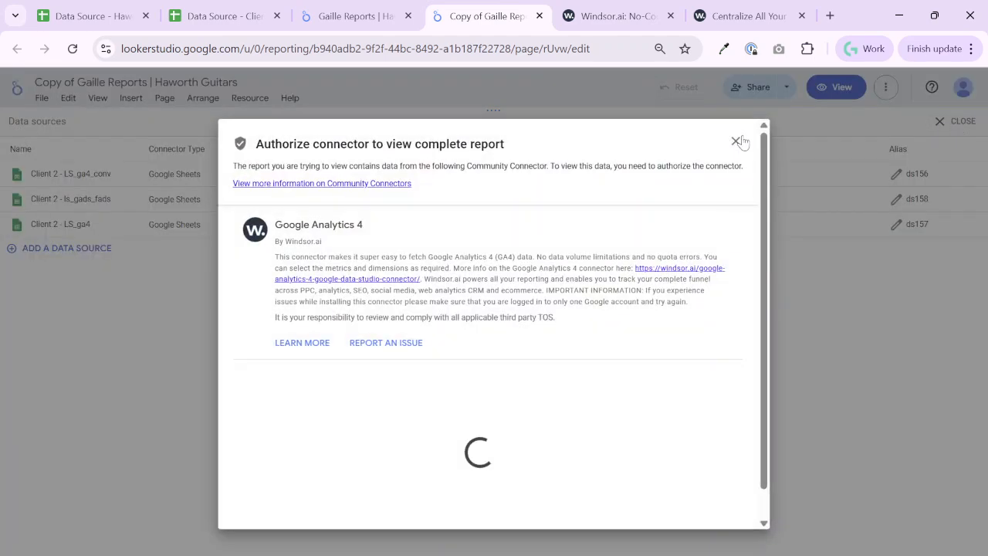
click(741, 141)
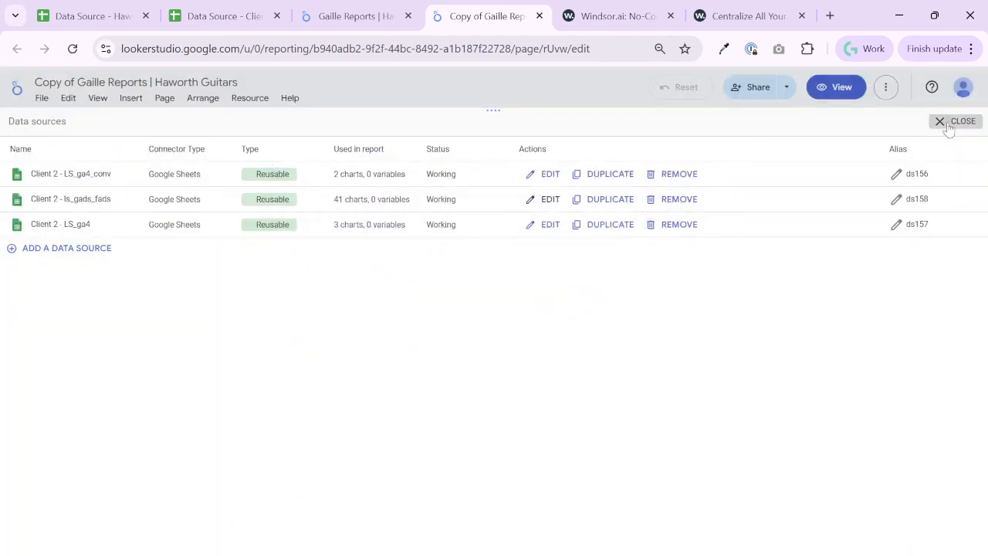
click(957, 121)
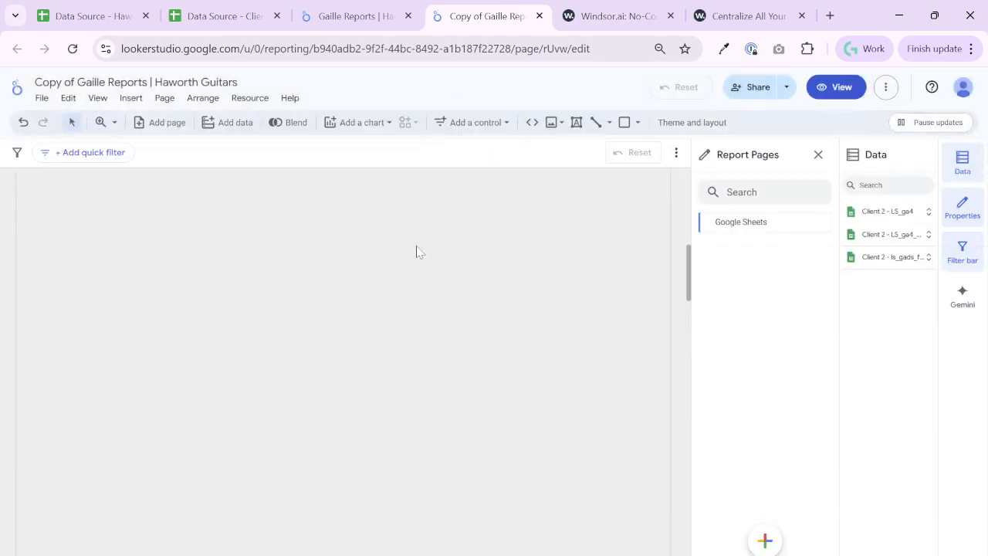
Reload the report on its Google Sheets page and check the list of added data sources
click(355, 48)
key(Return)
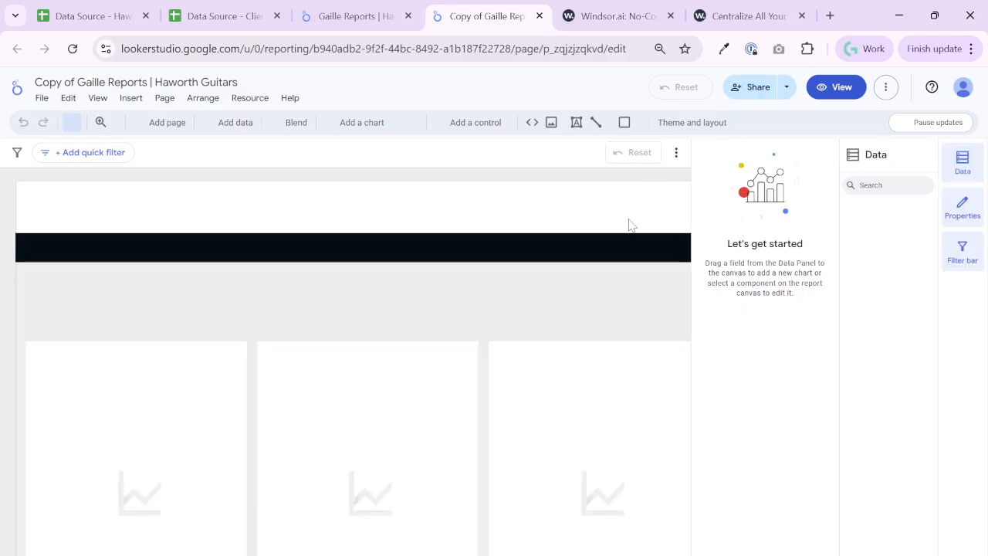
click(246, 98)
click(247, 98)
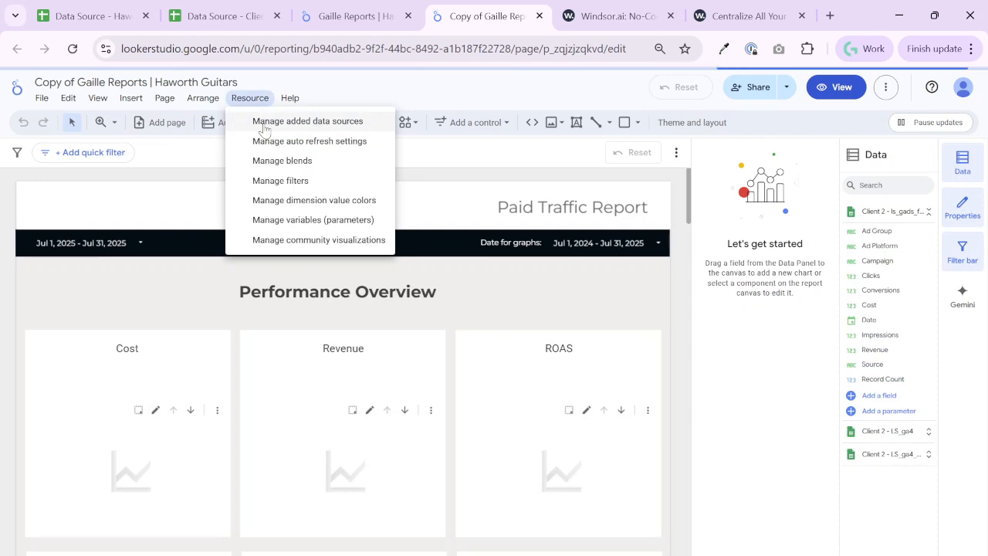
click(413, 317)
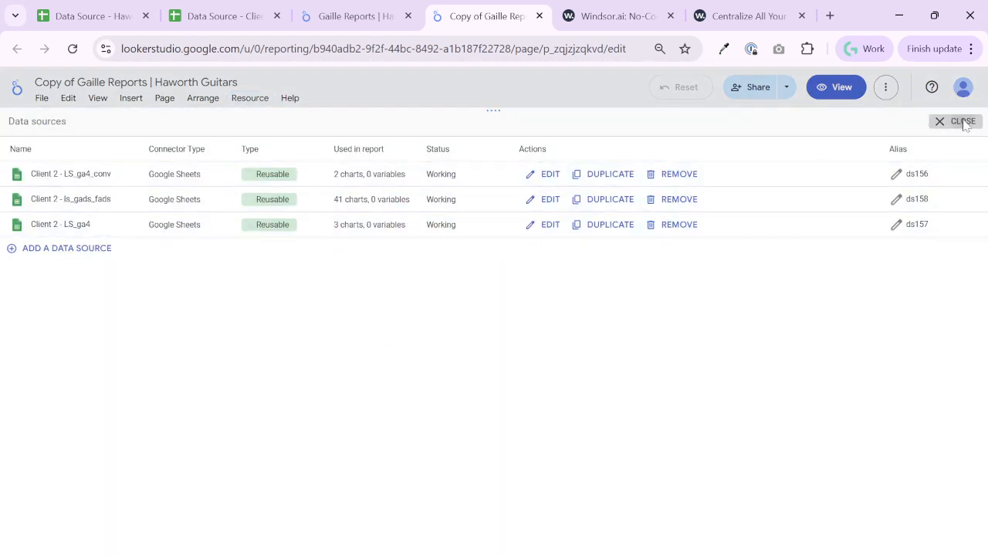
click(962, 122)
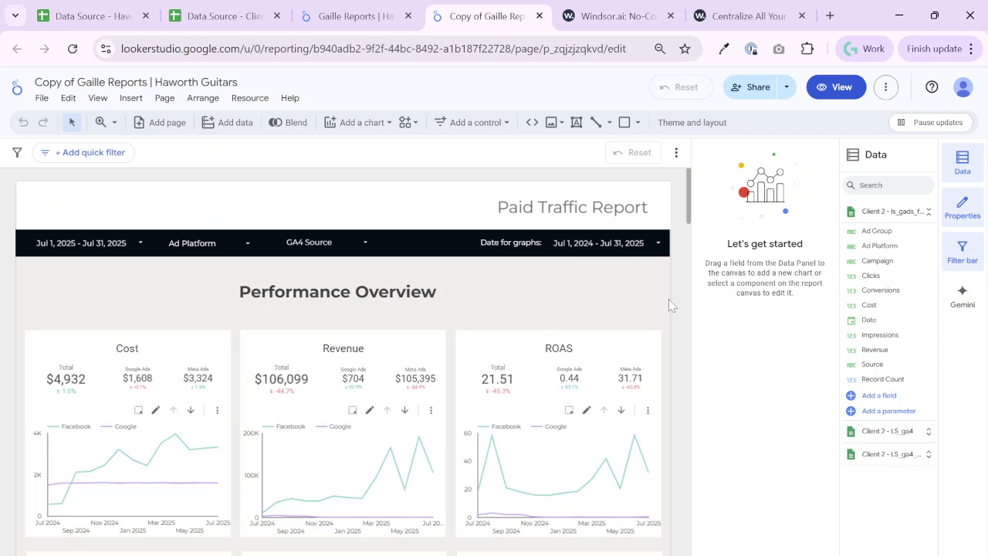
Rename the copied report as Gaille Reports | Client 2
drag(78, 82, 33, 82)
key(BackSpace)
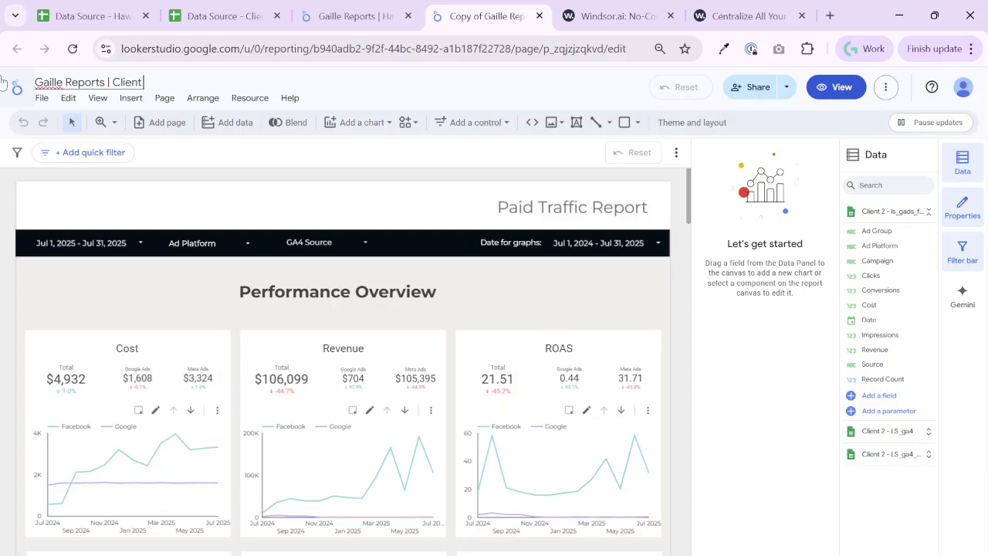
Review the report's sharing settings, email delivery schedule and other sharing options without saving any changes
click(754, 87)
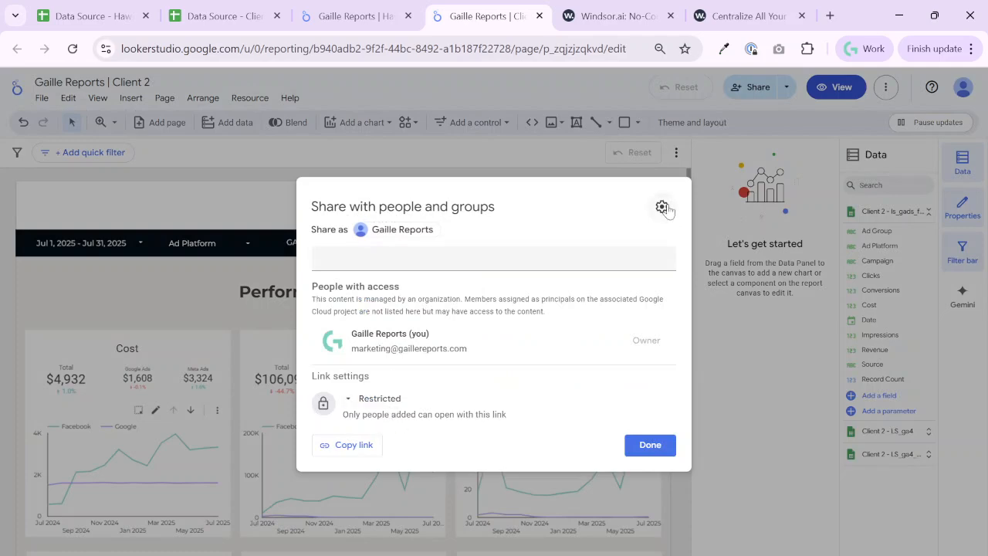
click(646, 446)
click(886, 87)
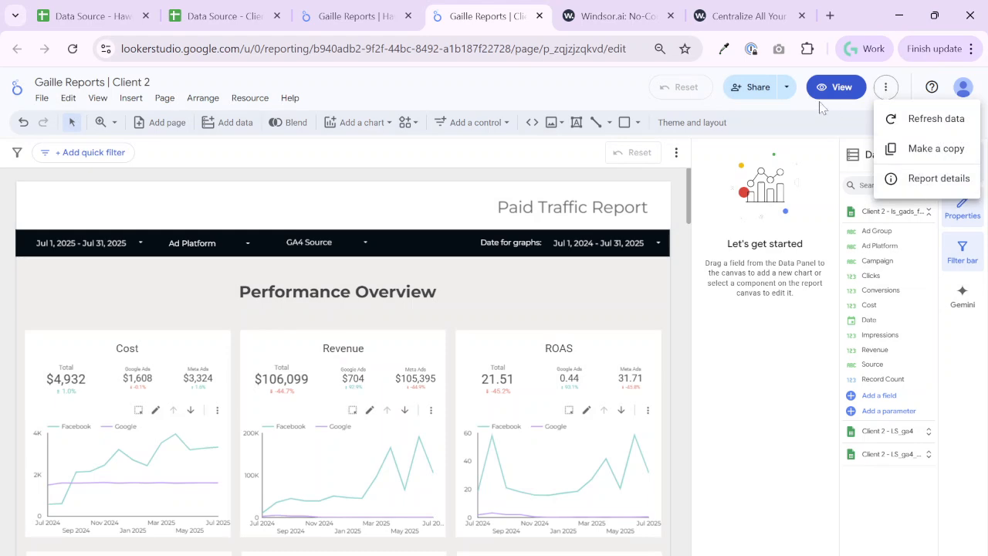
click(787, 91)
click(788, 91)
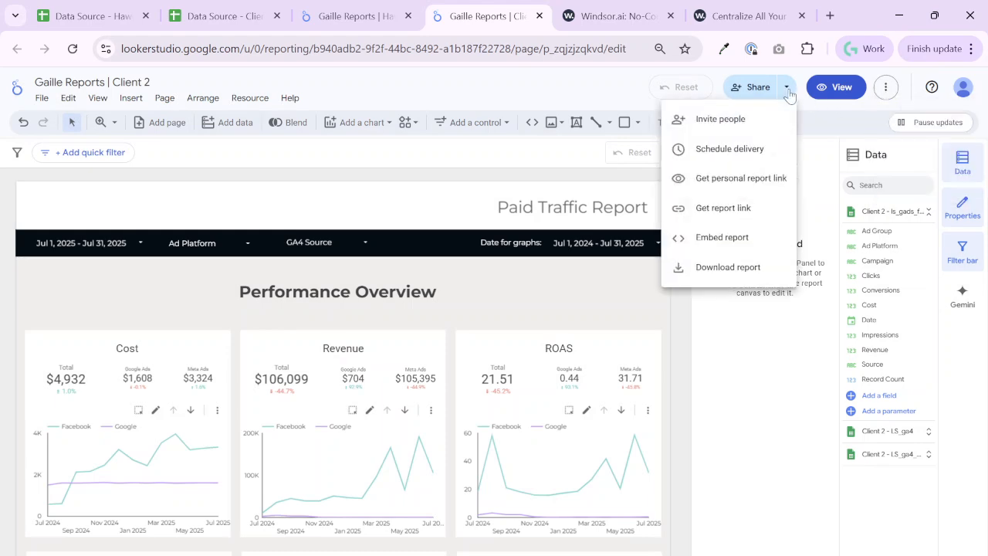
click(748, 150)
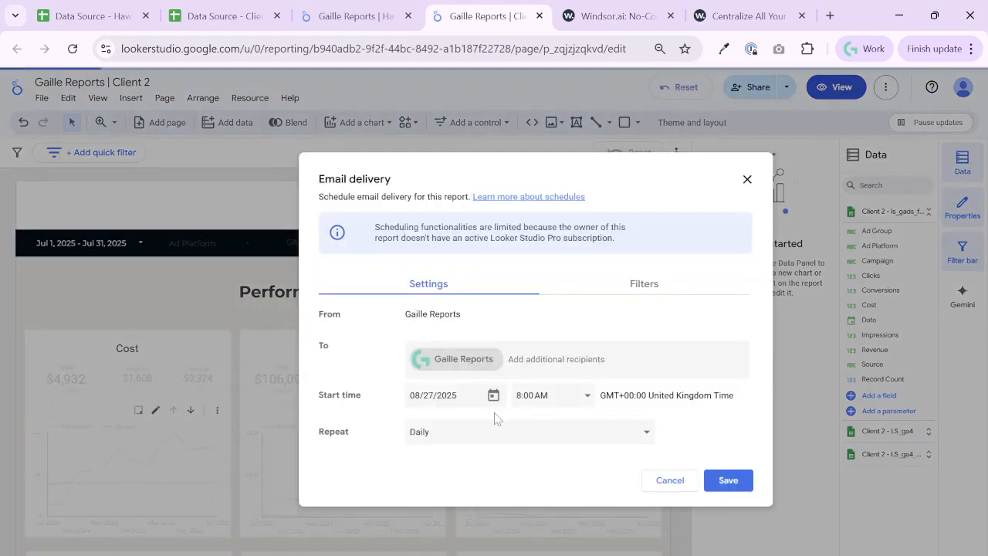
click(678, 485)
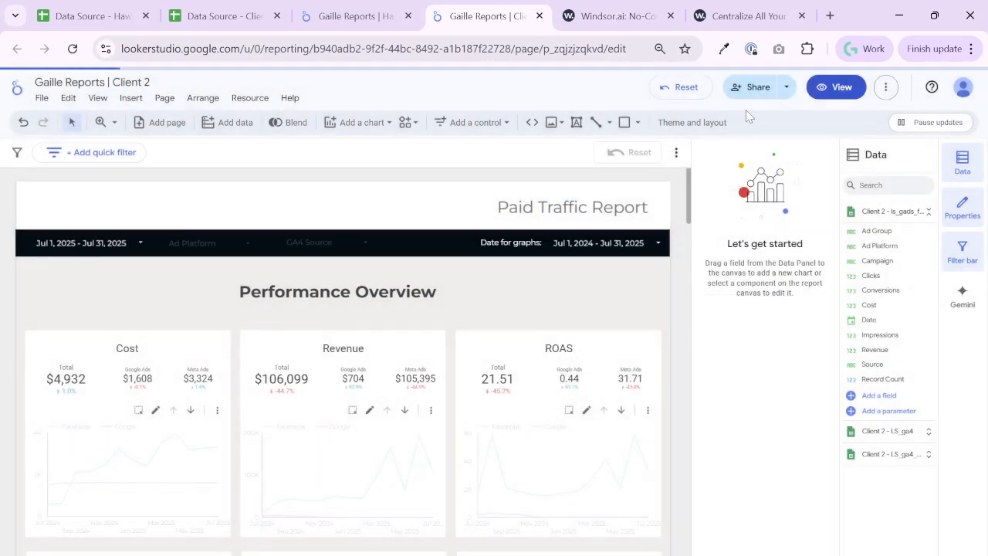
click(787, 87)
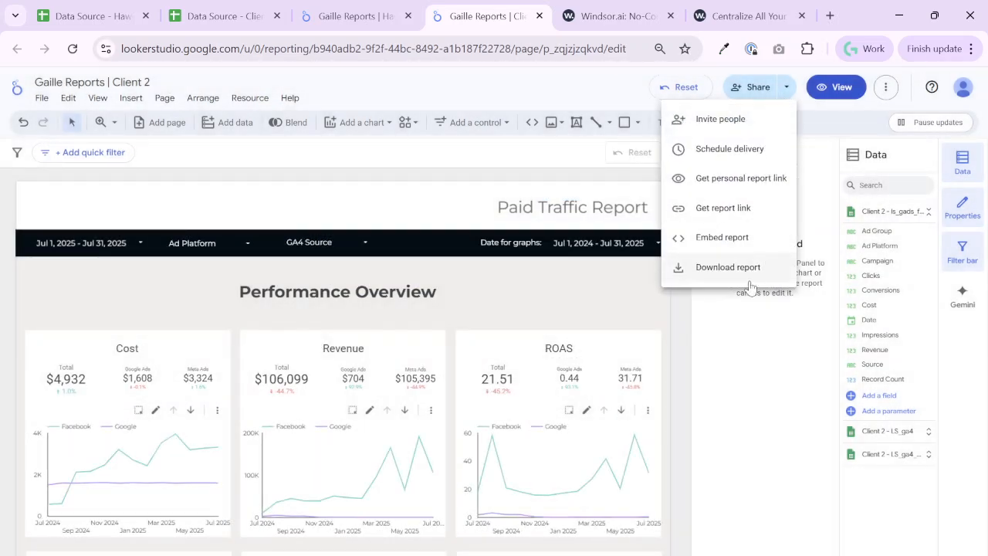
click(570, 303)
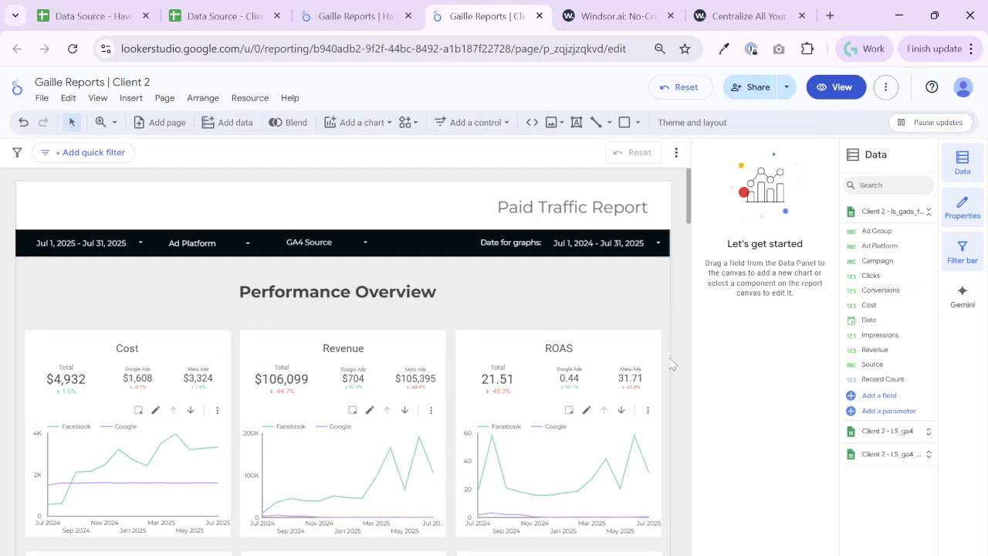
Review the Client 2 performance charts, the Ad Platform and GA4 Source filter values and the campaign breakdown tables, finishing in view mode
scroll(671, 364, down, 4)
scroll(323, 266, up, 2)
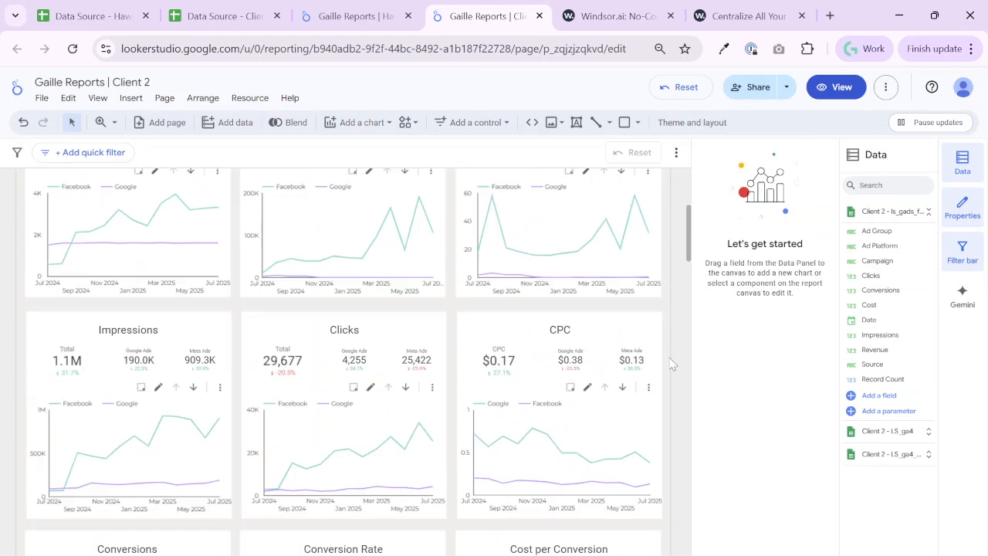
scroll(323, 266, up, 2)
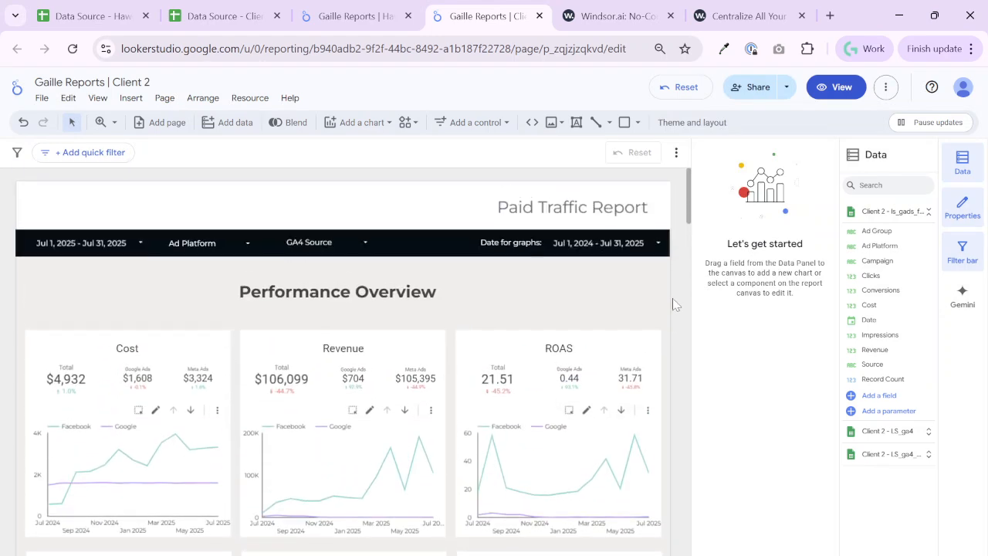
click(239, 249)
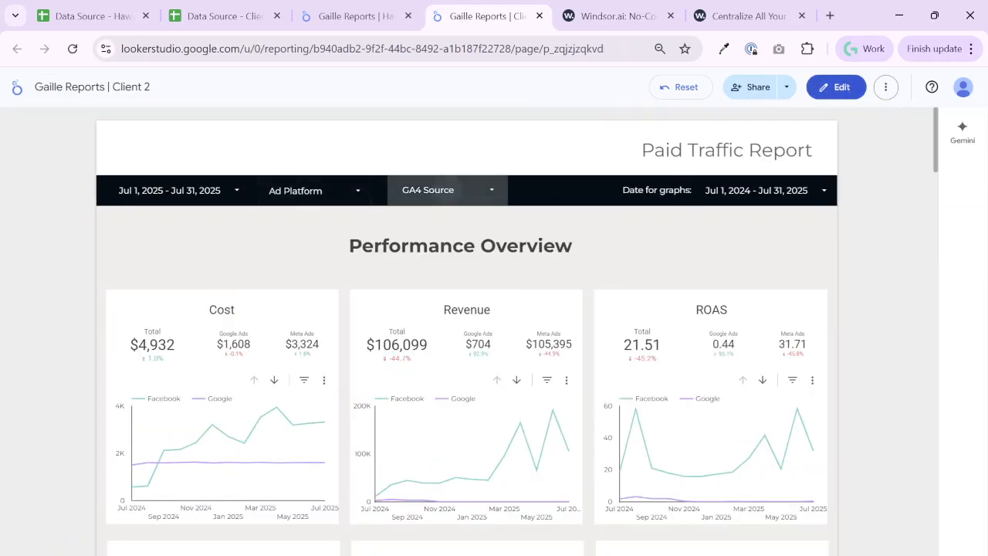
click(444, 190)
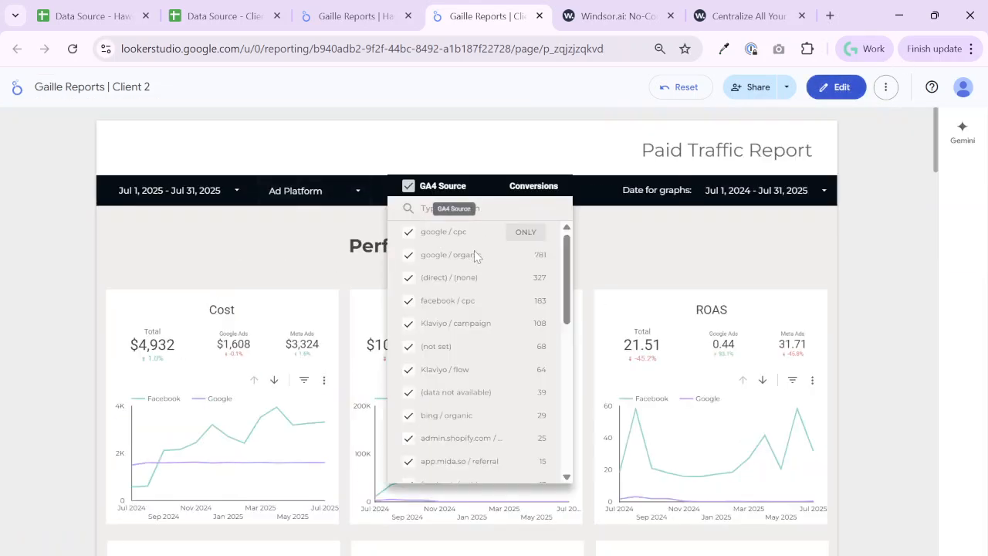
click(869, 346)
scroll(869, 349, down, 15)
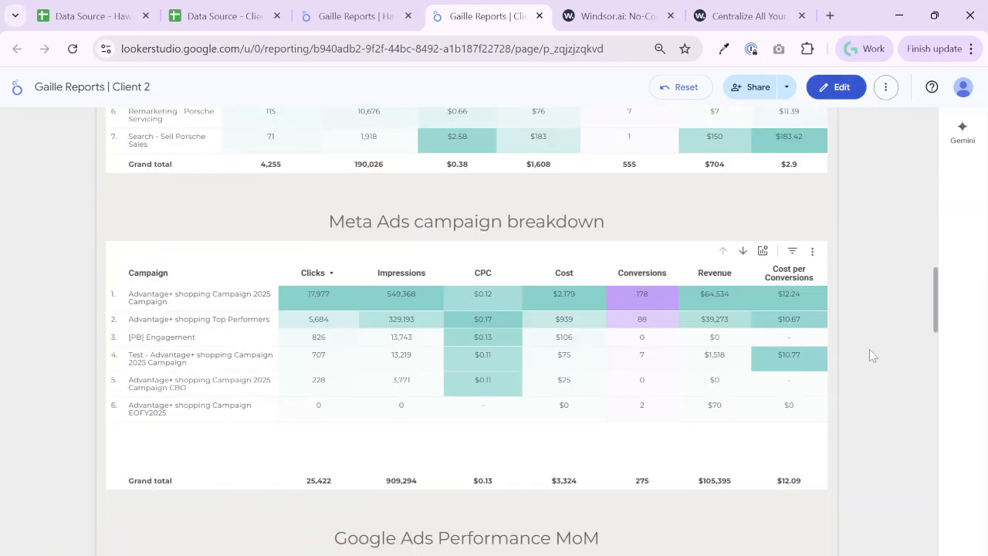
Review the Google Analytics website channel charts and the website conversion tables at the end of the report
scroll(869, 353, down, 10)
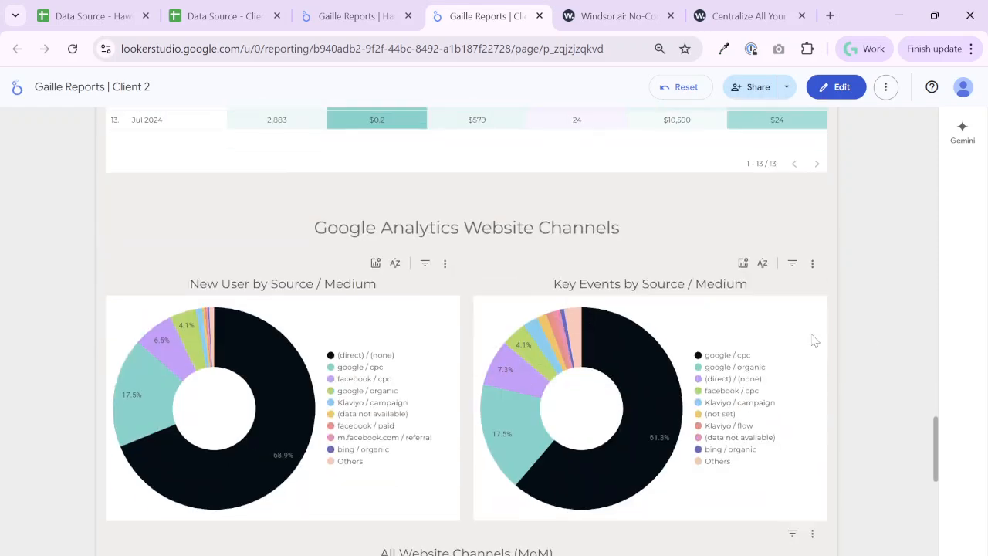
scroll(875, 399, down, 3)
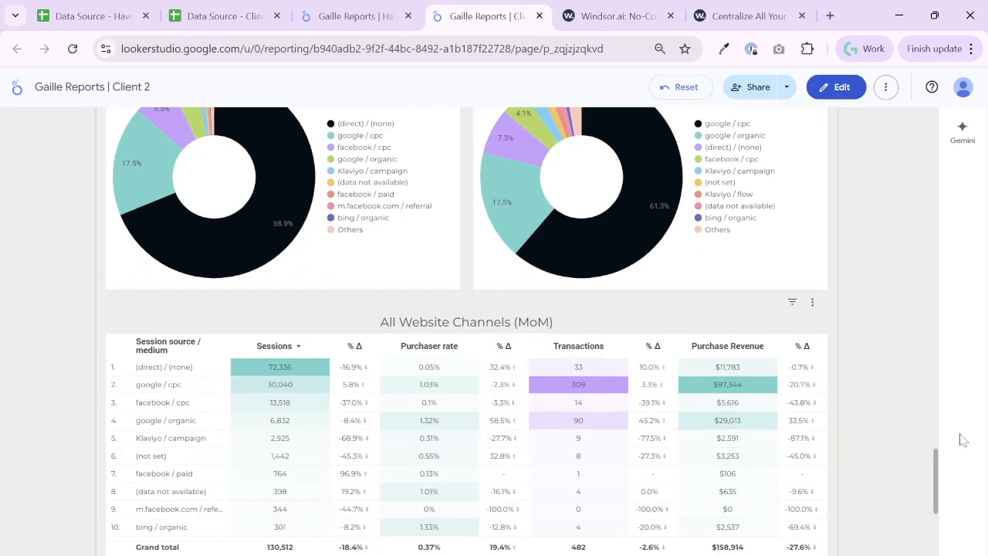
scroll(968, 443, down, 5)
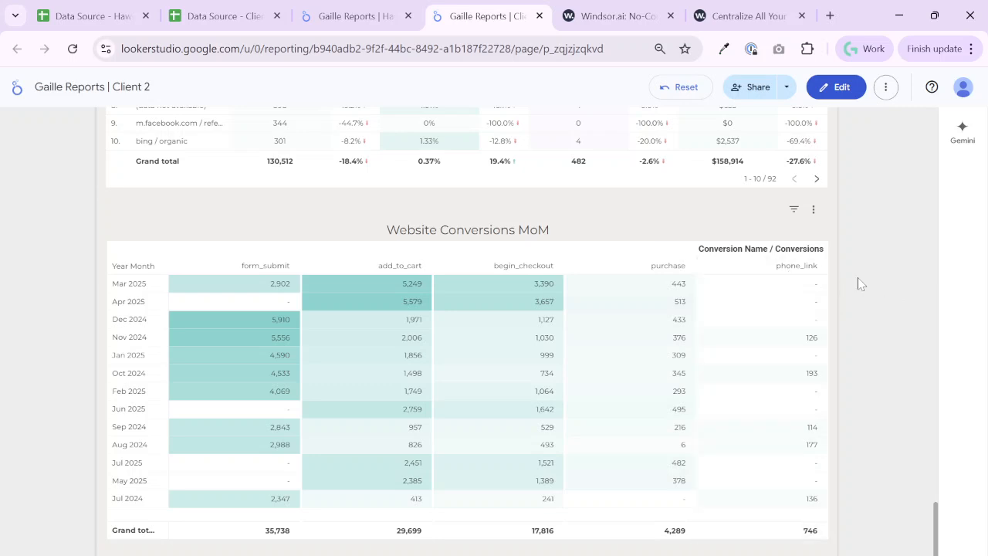
Switch the report to edit mode and examine the setup options of the Website Conversions MoM pivot table
click(837, 89)
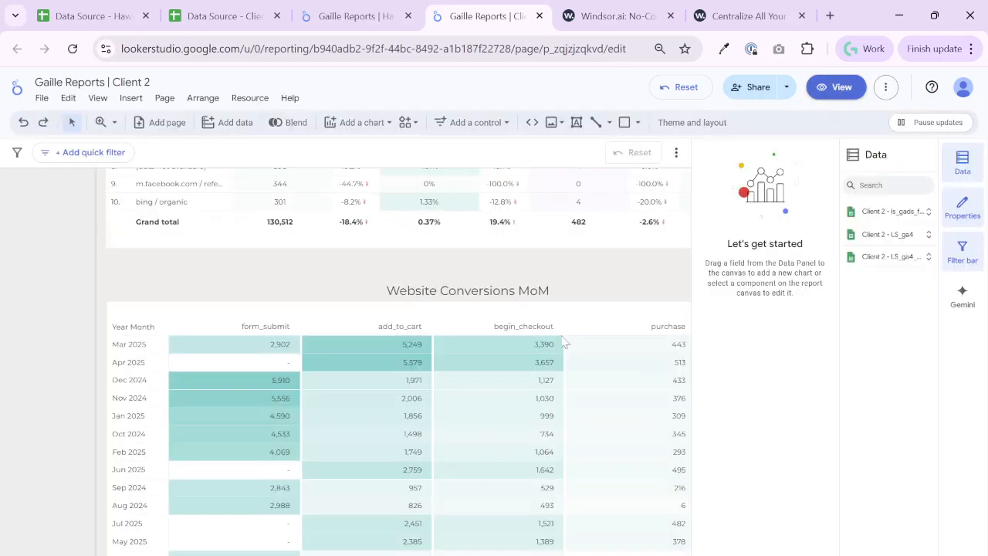
click(452, 313)
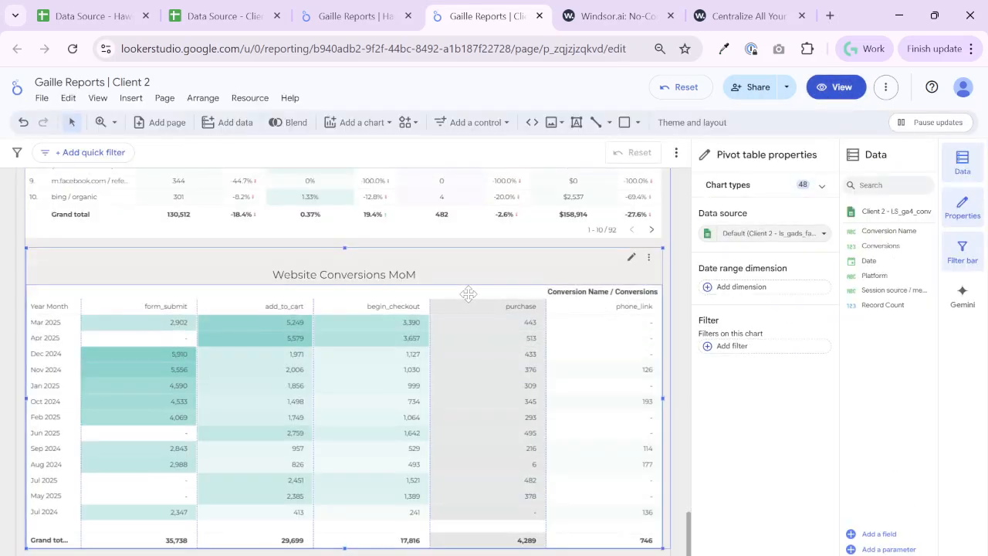
scroll(755, 394, down, 4)
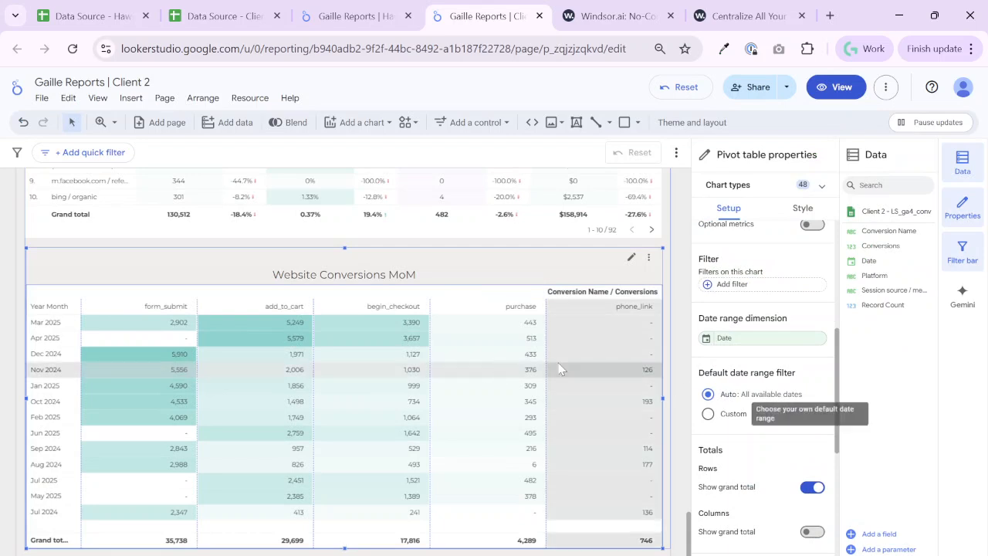
scroll(801, 351, down, 1)
scroll(796, 464, down, 4)
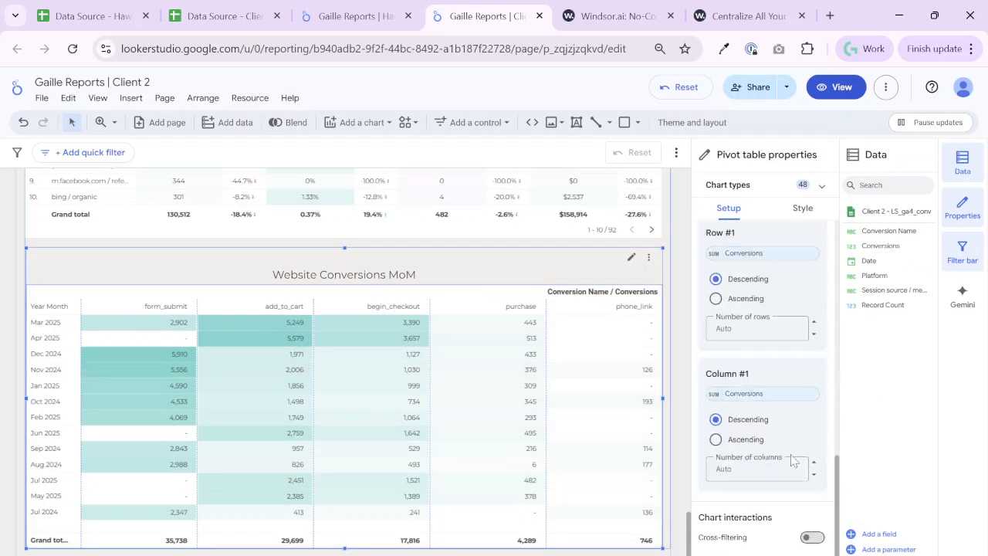
scroll(787, 353, up, 3)
scroll(783, 355, down, 3)
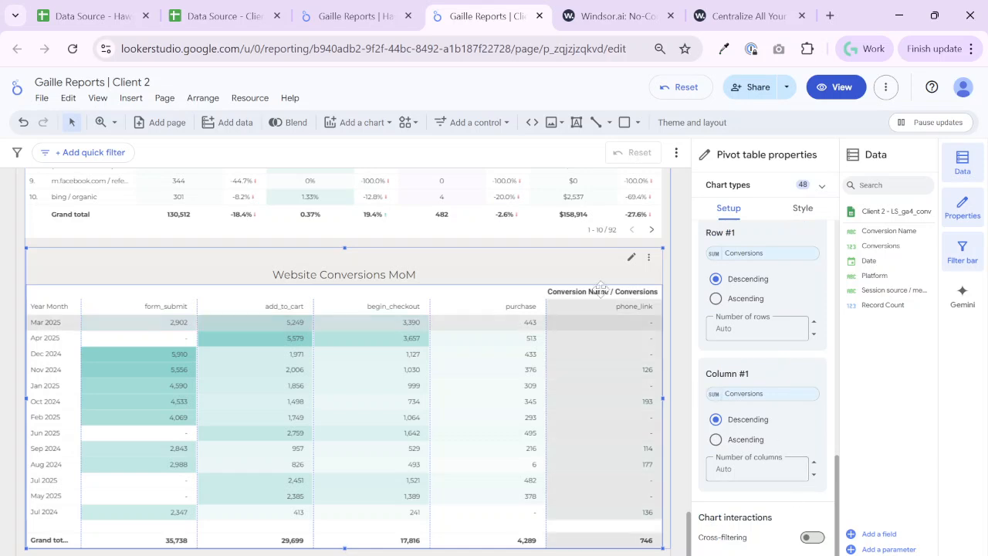
Create a chart filter named GA4 Conv. Filter for the Website Conversions MoM pivot table, including by the Conversion Name field
click(593, 317)
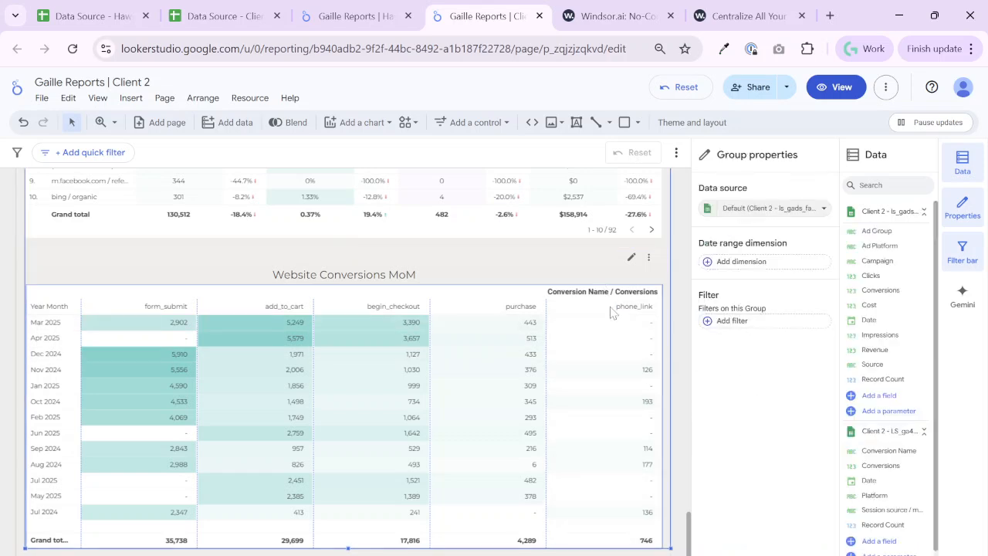
click(494, 287)
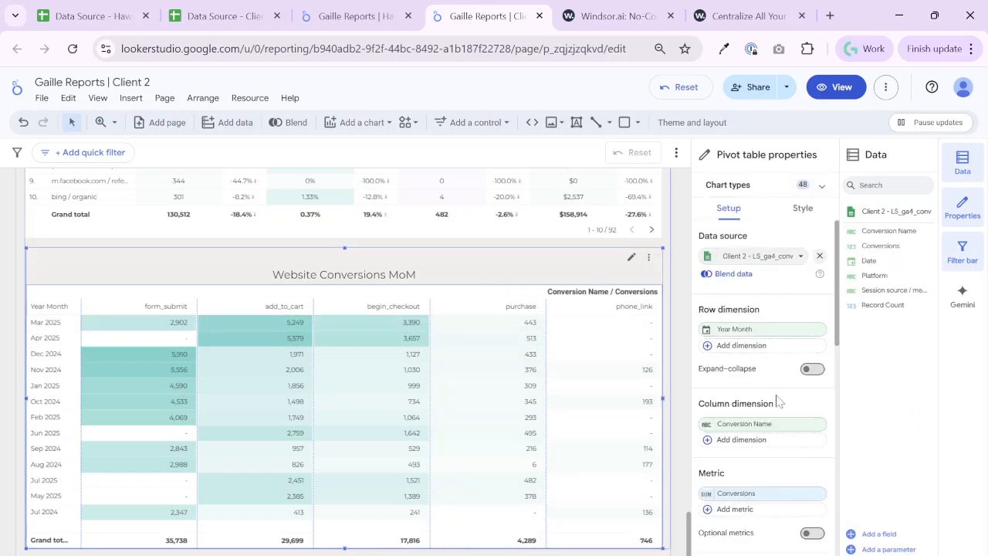
scroll(772, 400, down, 5)
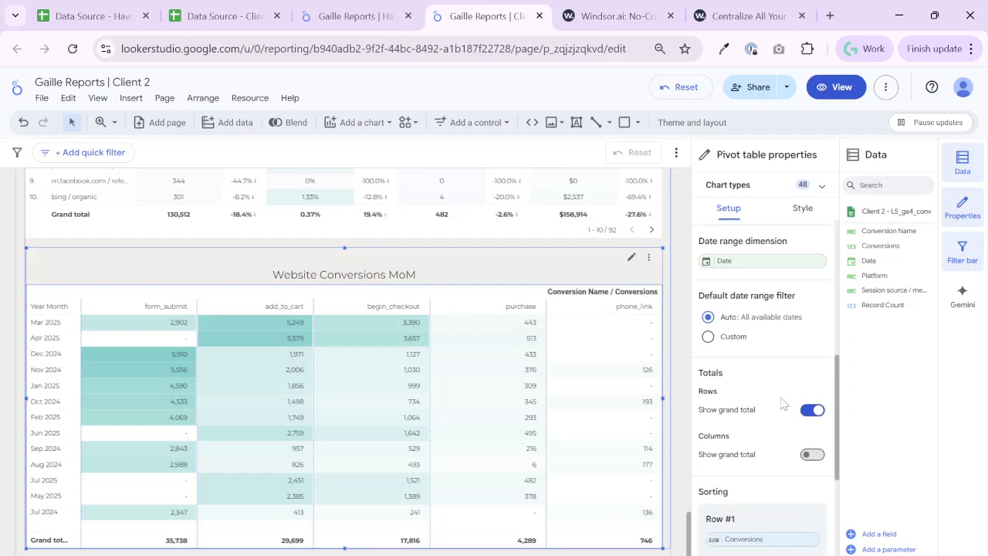
scroll(782, 403, down, 3)
scroll(782, 403, up, 1)
scroll(782, 403, down, 2)
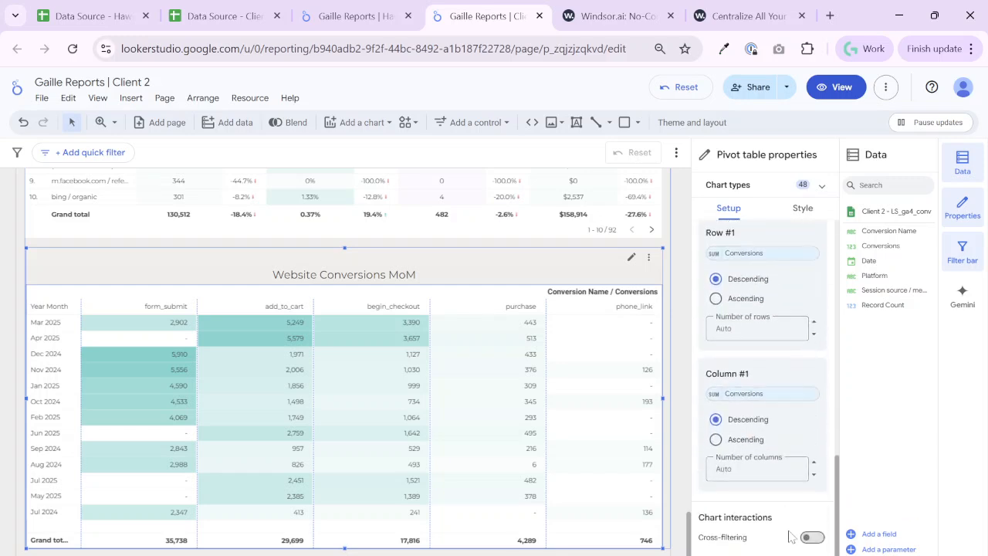
scroll(779, 355, up, 3)
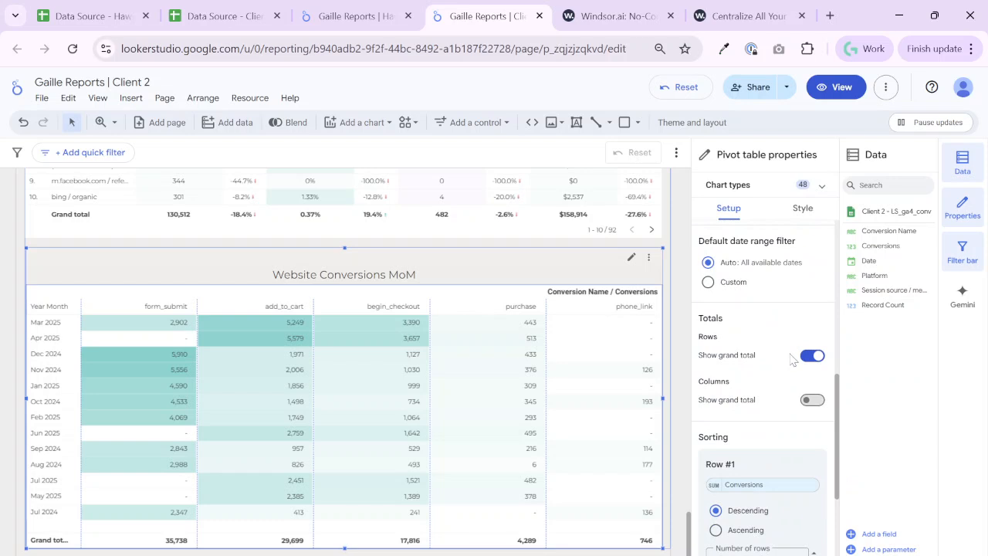
scroll(791, 359, up, 2)
click(761, 309)
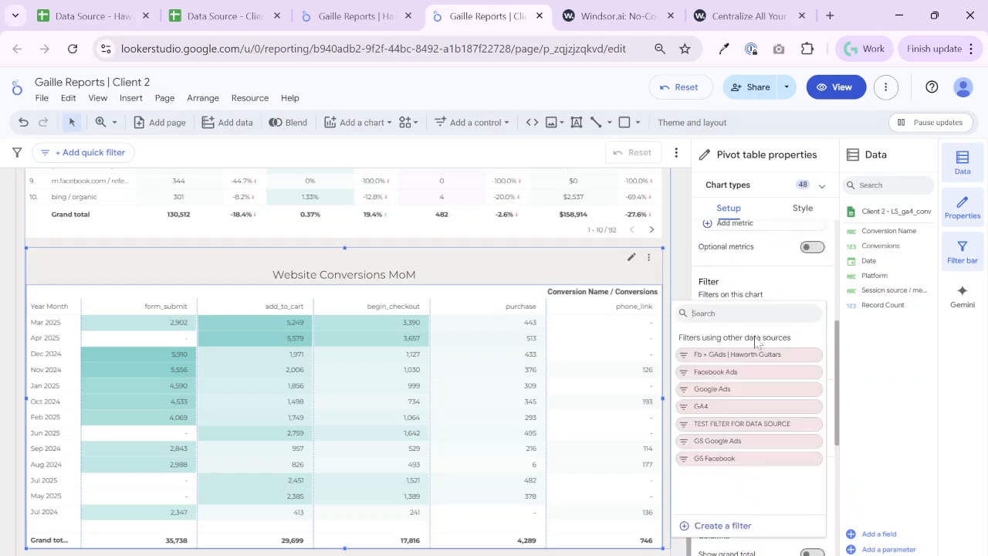
click(723, 526)
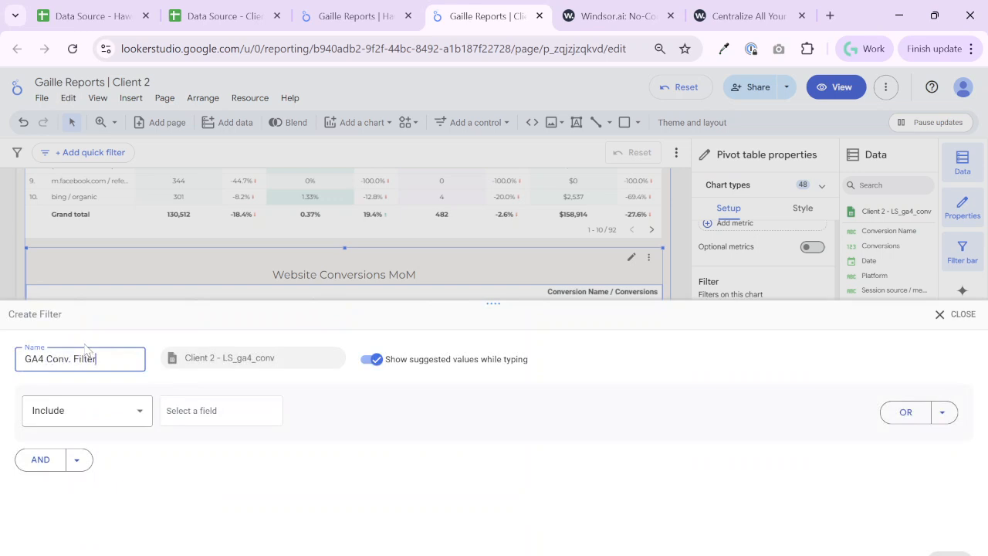
click(176, 413)
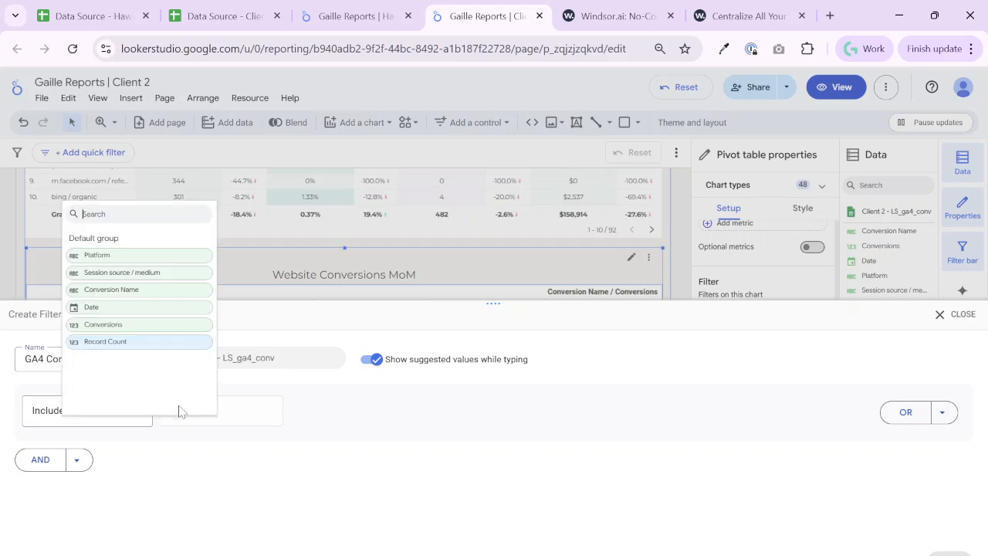
click(123, 298)
Set the filter condition to In with the values purchase and add_to_cart, then save it and deselect the table
click(364, 417)
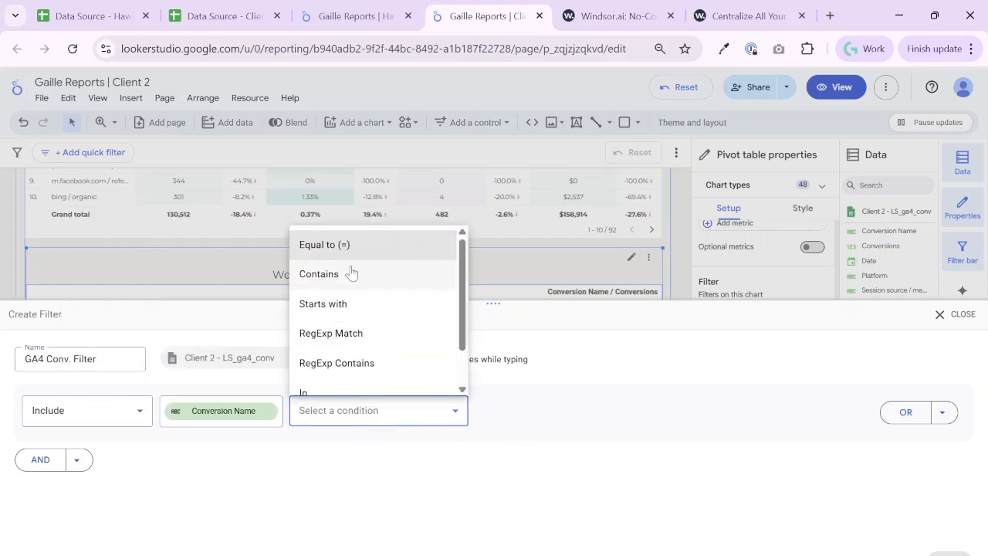
click(328, 388)
click(505, 407)
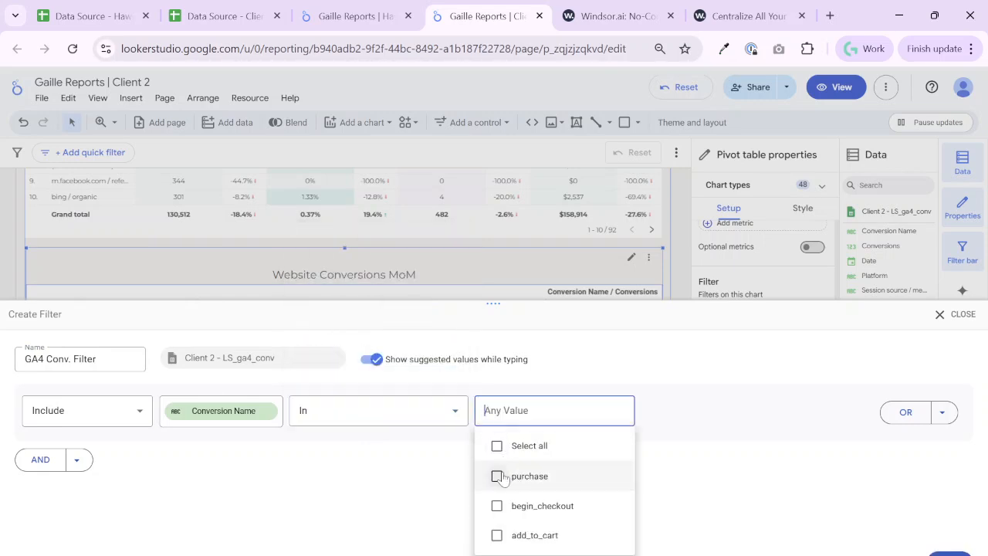
click(497, 477)
click(498, 549)
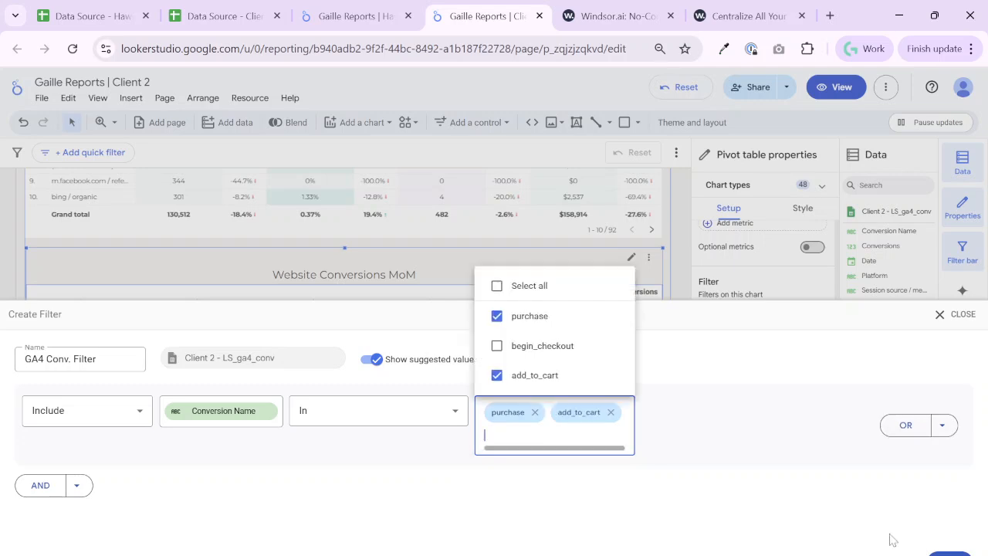
click(814, 426)
click(950, 553)
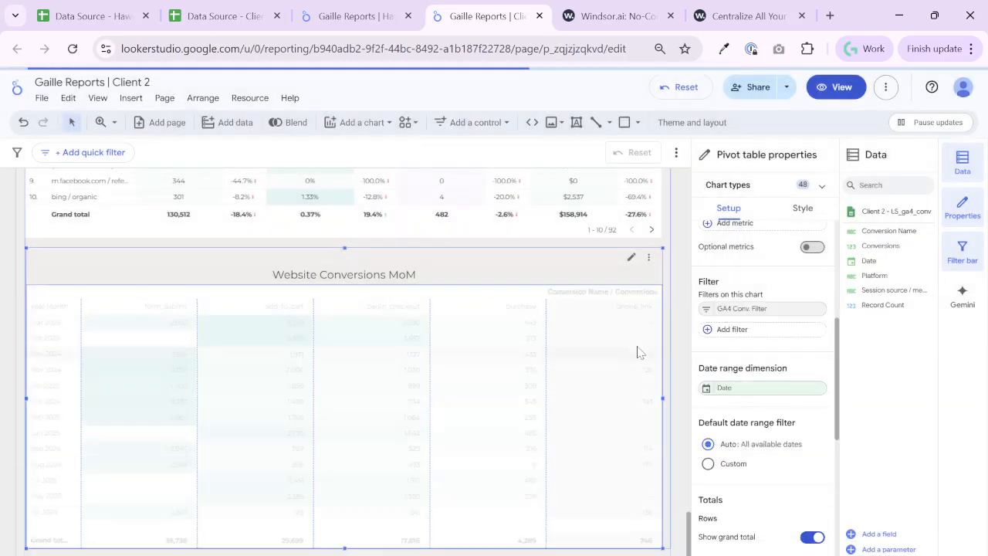
click(676, 348)
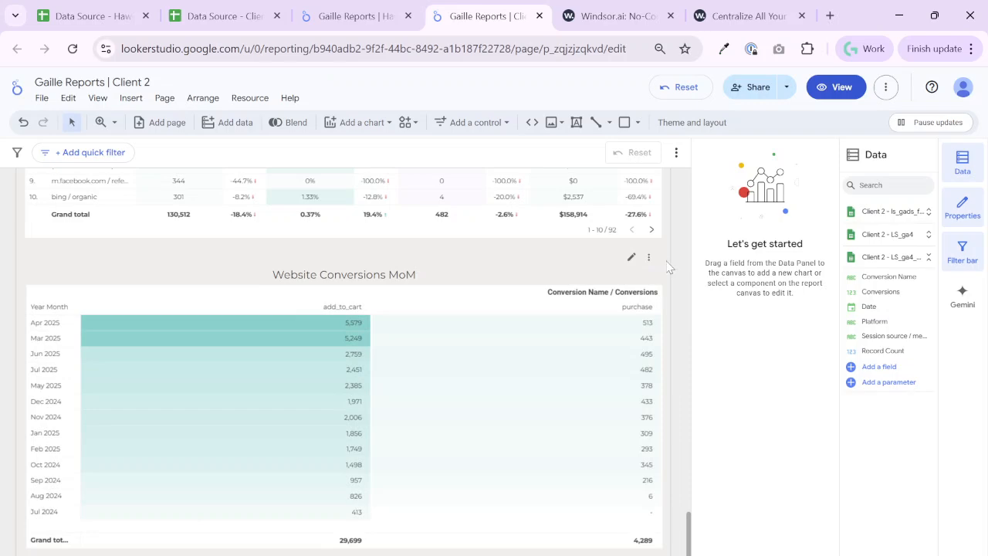
Limit the GA4 Source control in the report header to google / cpc and facebook / cpc
scroll(657, 307, up, 15)
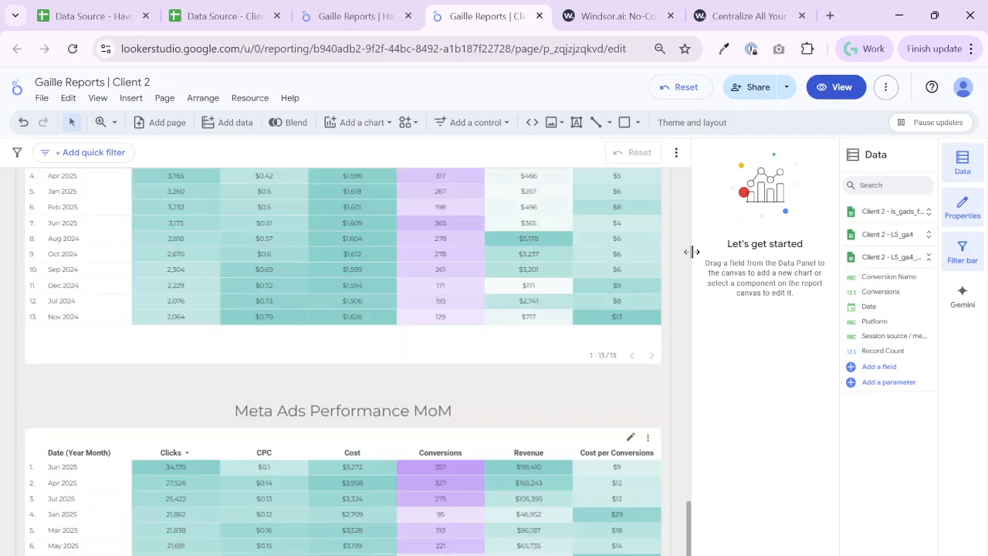
click(368, 247)
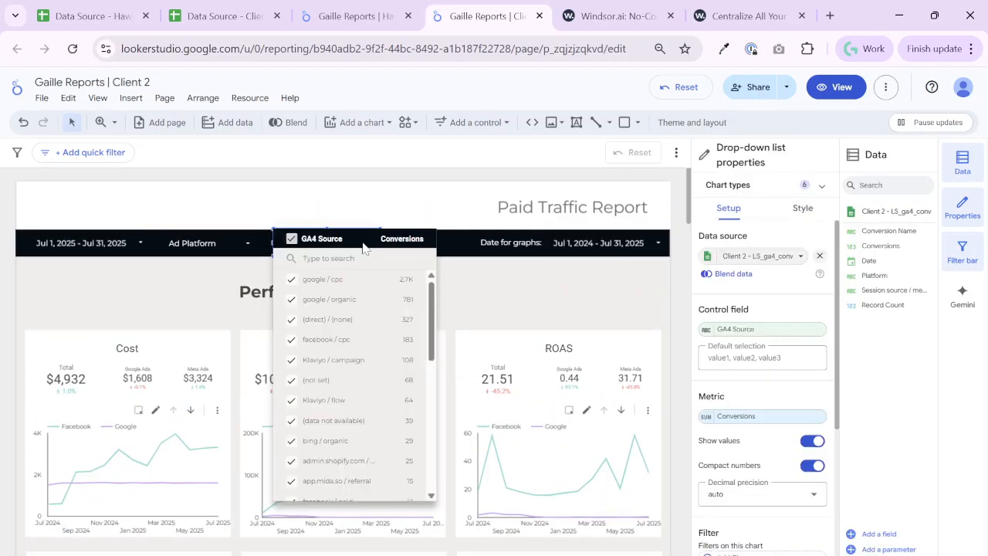
click(391, 282)
click(292, 340)
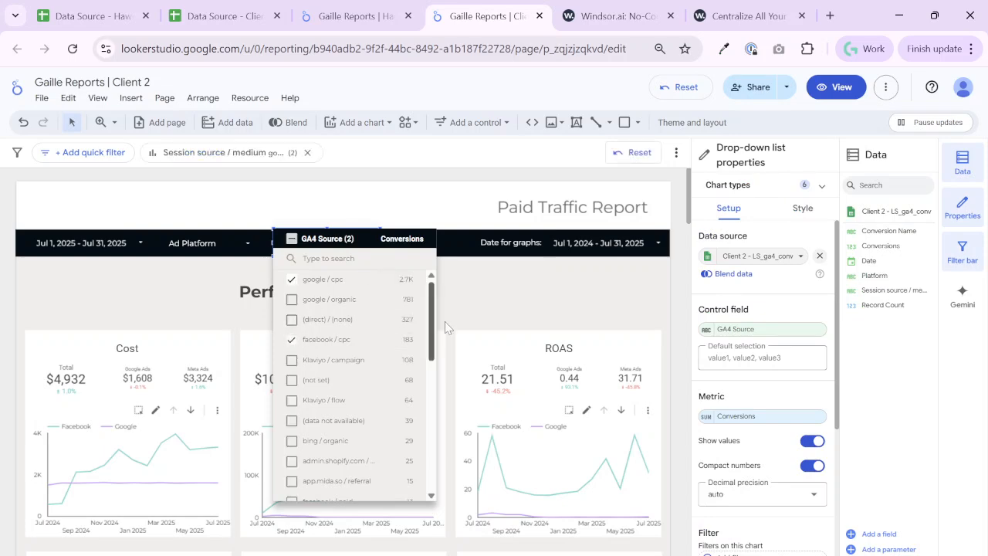
click(596, 287)
Check the Website Conversions MoM table with the GA4 source selection applied, and return the report to view mode
scroll(432, 378, down, 15)
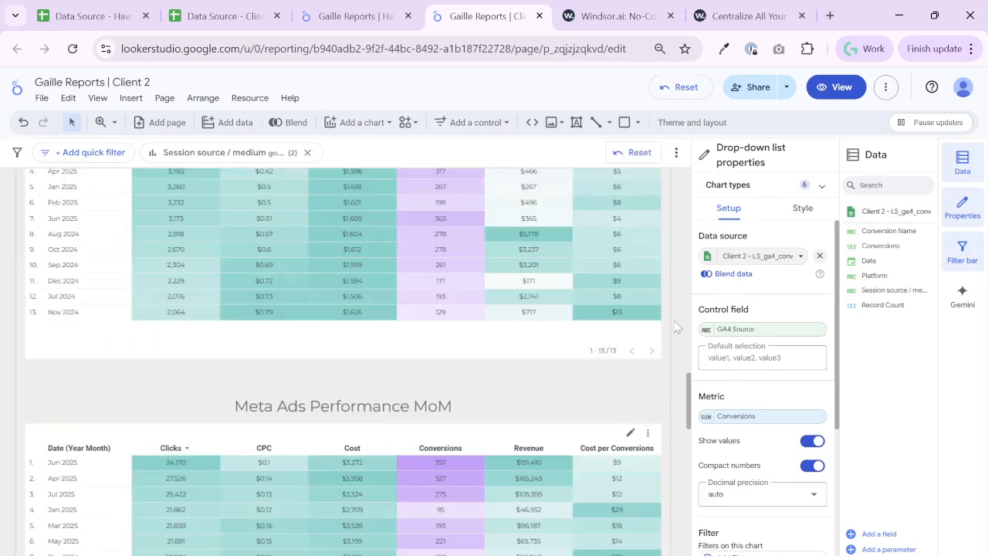
scroll(432, 378, up, 2)
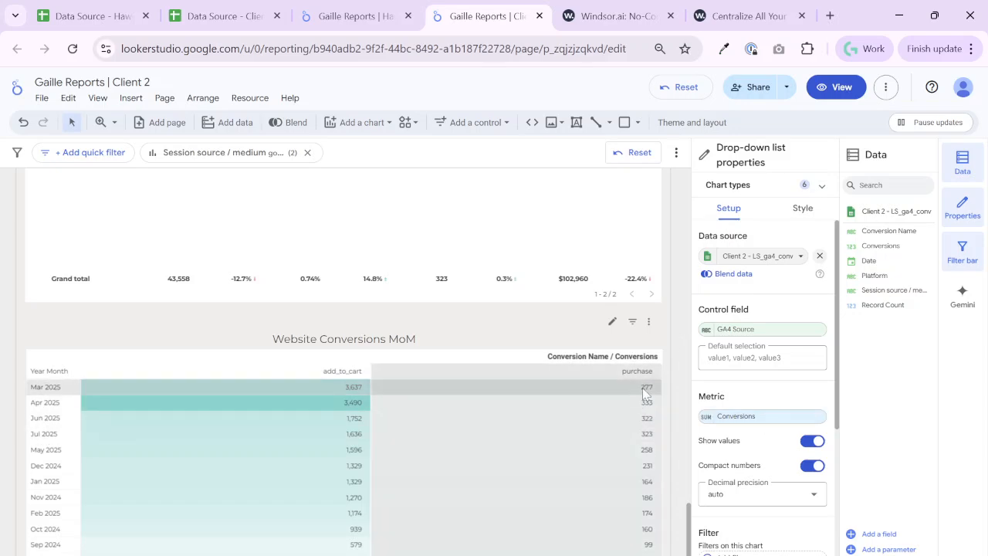
scroll(668, 399, down, 2)
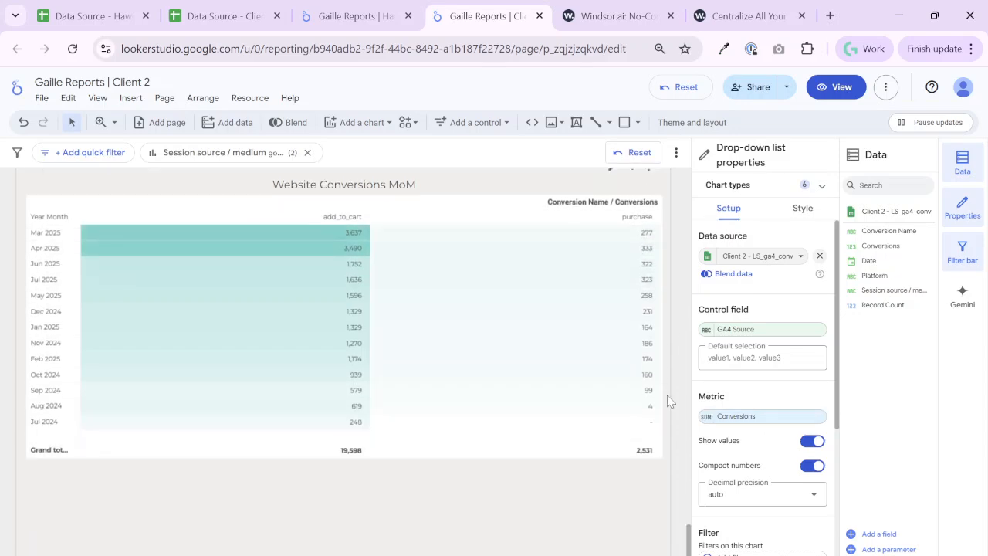
scroll(609, 317, up, 15)
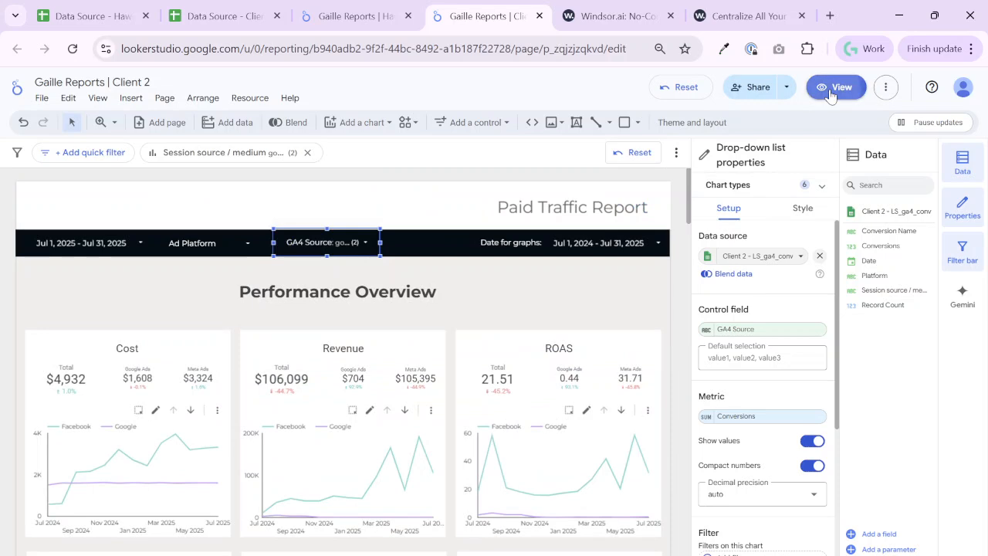
click(834, 87)
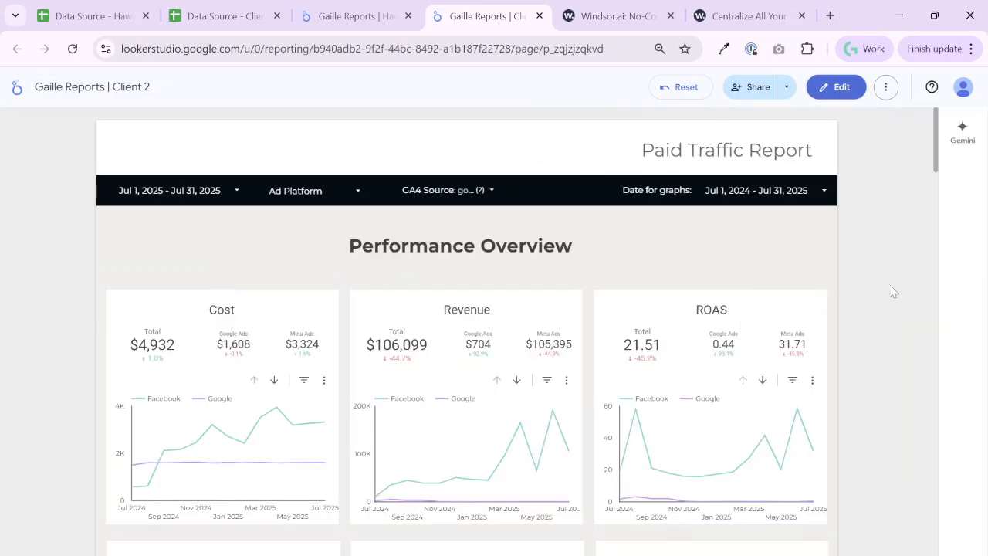